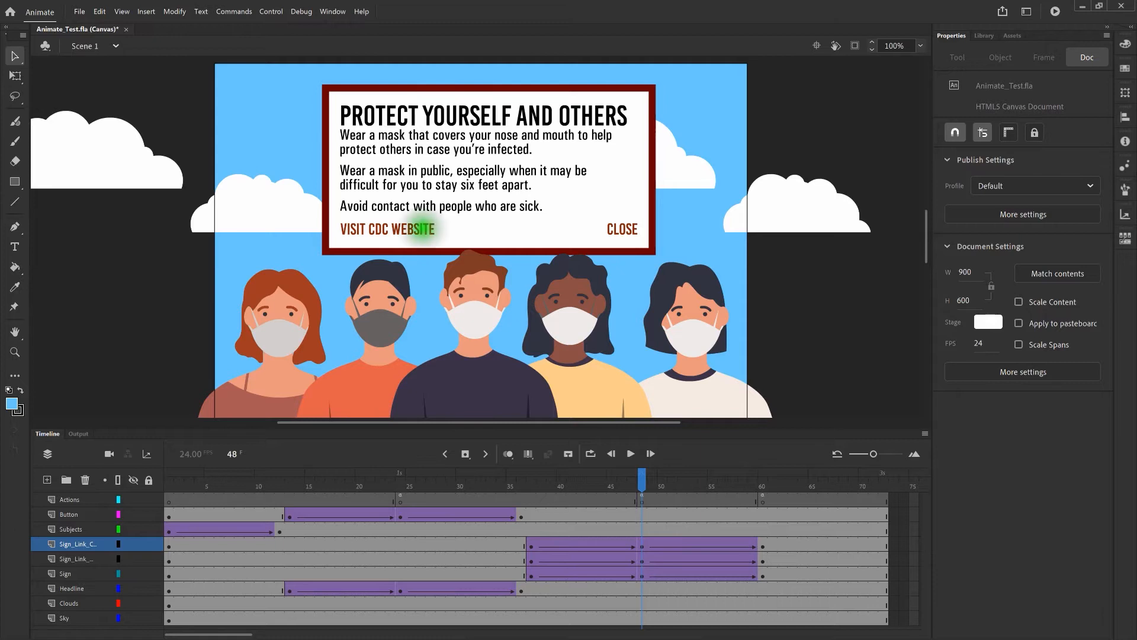
Select the VISIT CDC WEBSITE text on the frame 48 sign with the Selection tool
{"action": "left_click", "coordinate": [392, 229]}
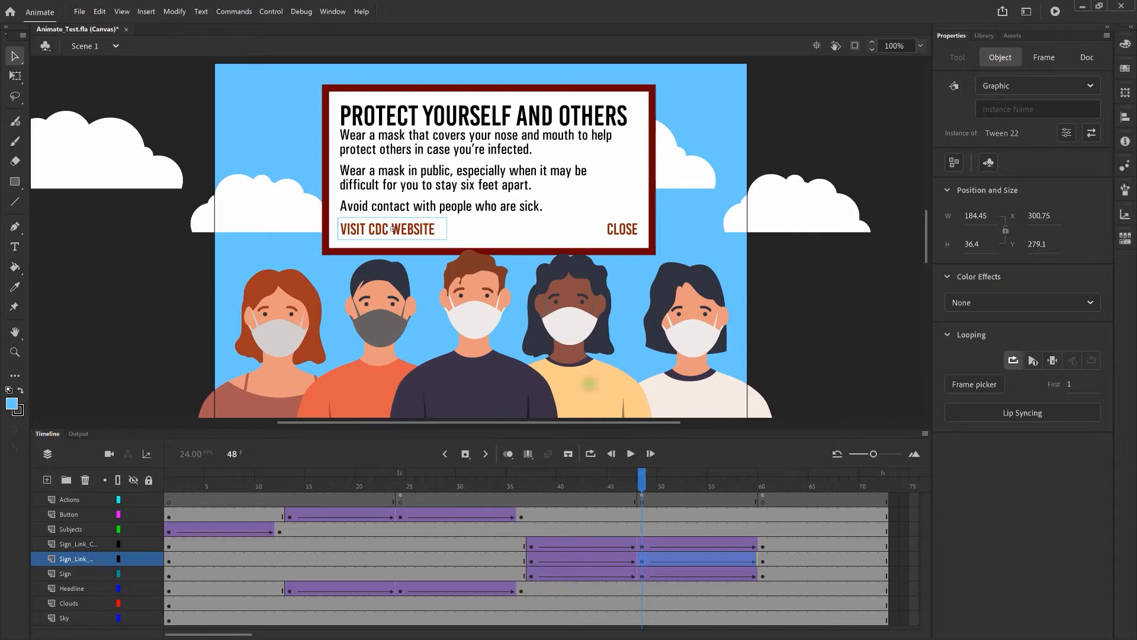
Convert the VISIT CDC WEBSITE text into a Button-type symbol named ButtonCDC
{"action": "right_click", "coordinate": [413, 232]}
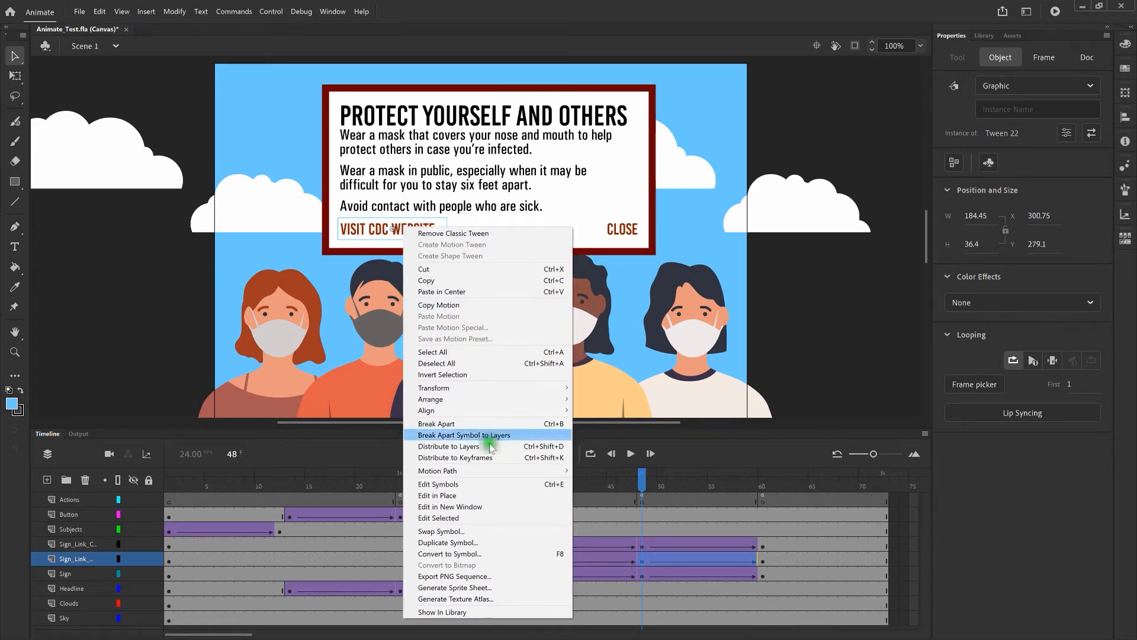
{"action": "left_click", "coordinate": [523, 554]}
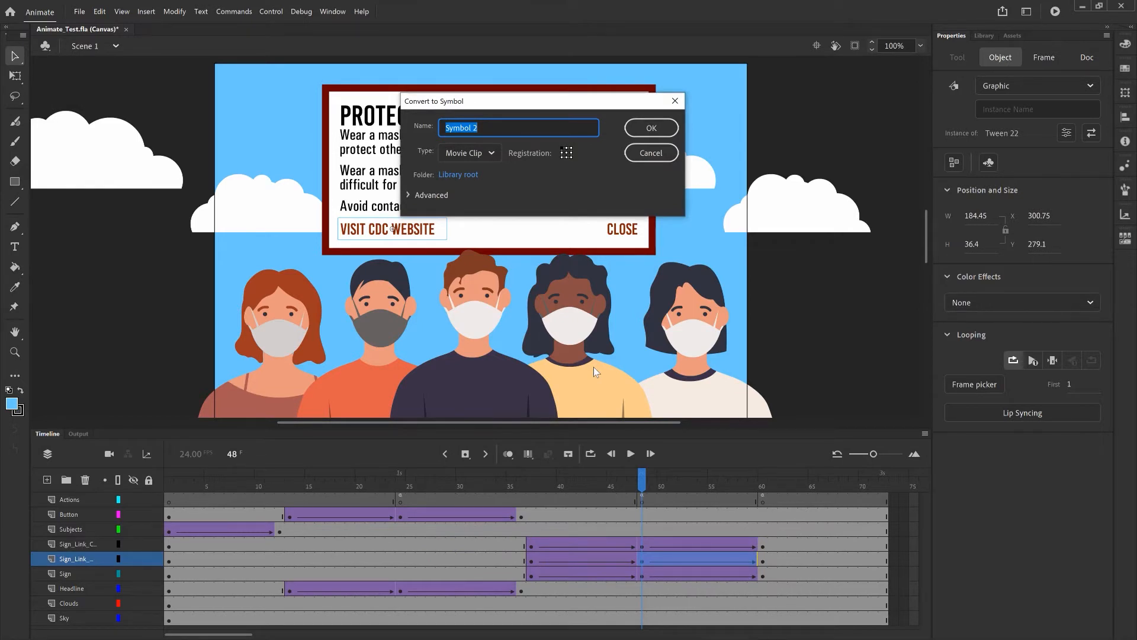
{"action": "type", "text": "ButtonCDC"}
{"action": "left_click", "coordinate": [489, 154]}
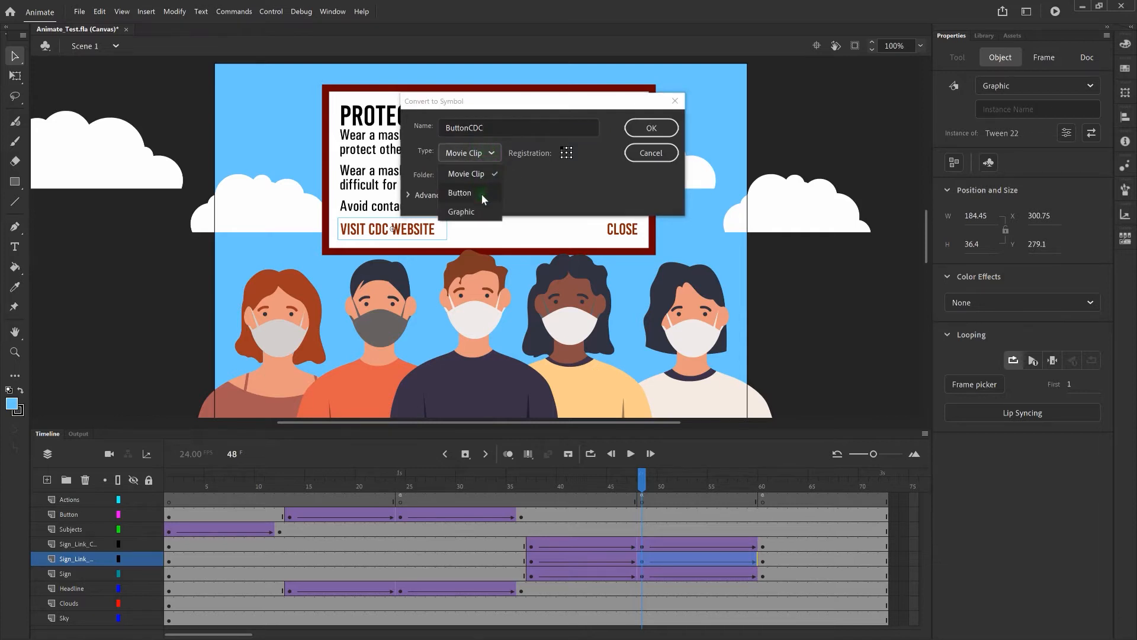
{"action": "left_click", "coordinate": [481, 193]}
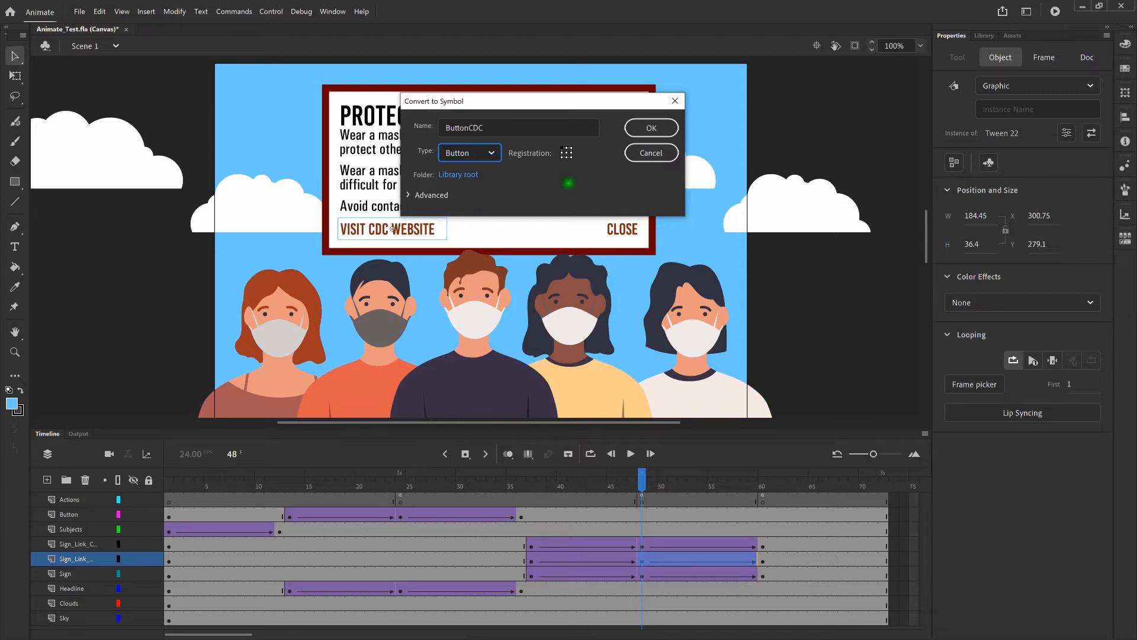
{"action": "left_click", "coordinate": [671, 125]}
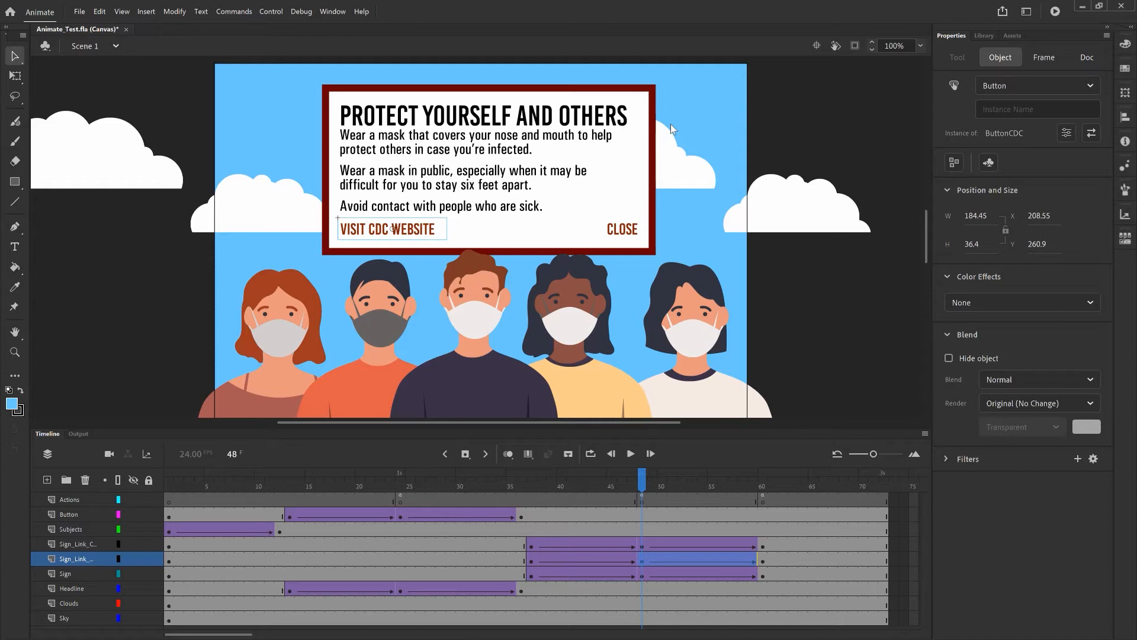
Enter ButtonCDC as the button's instance name in the Properties Object panel
{"action": "left_click", "coordinate": [1032, 108]}
{"action": "type", "text": "ButtonCDC"}
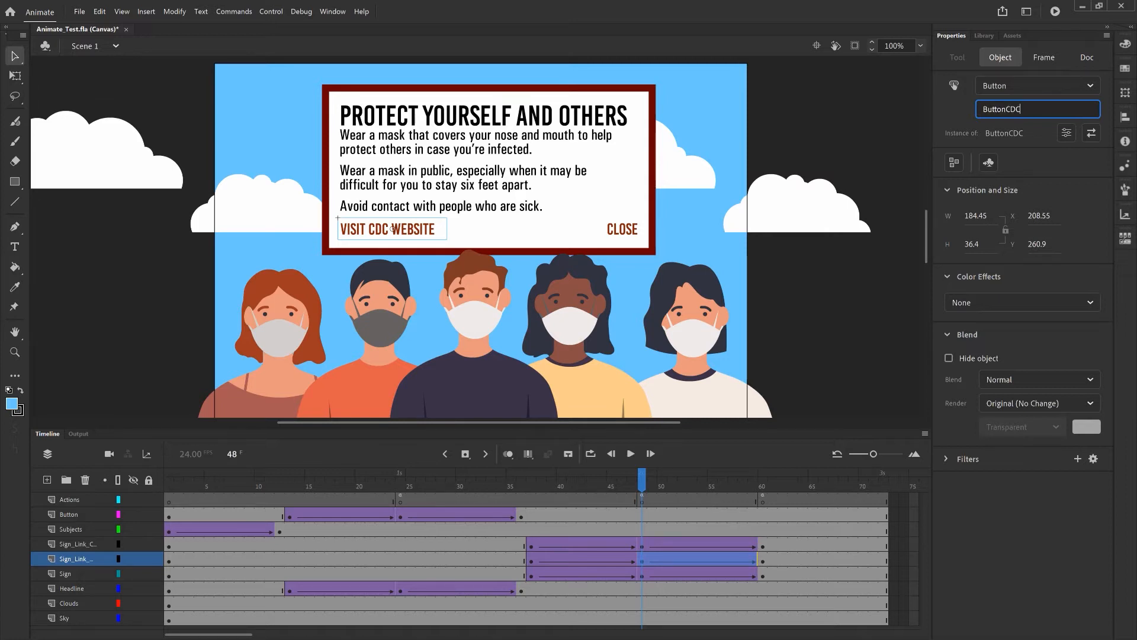
{"action": "left_click", "coordinate": [964, 114]}
Open the Actions panel for frame 48 of the Actions layer
{"action": "left_click", "coordinate": [642, 504]}
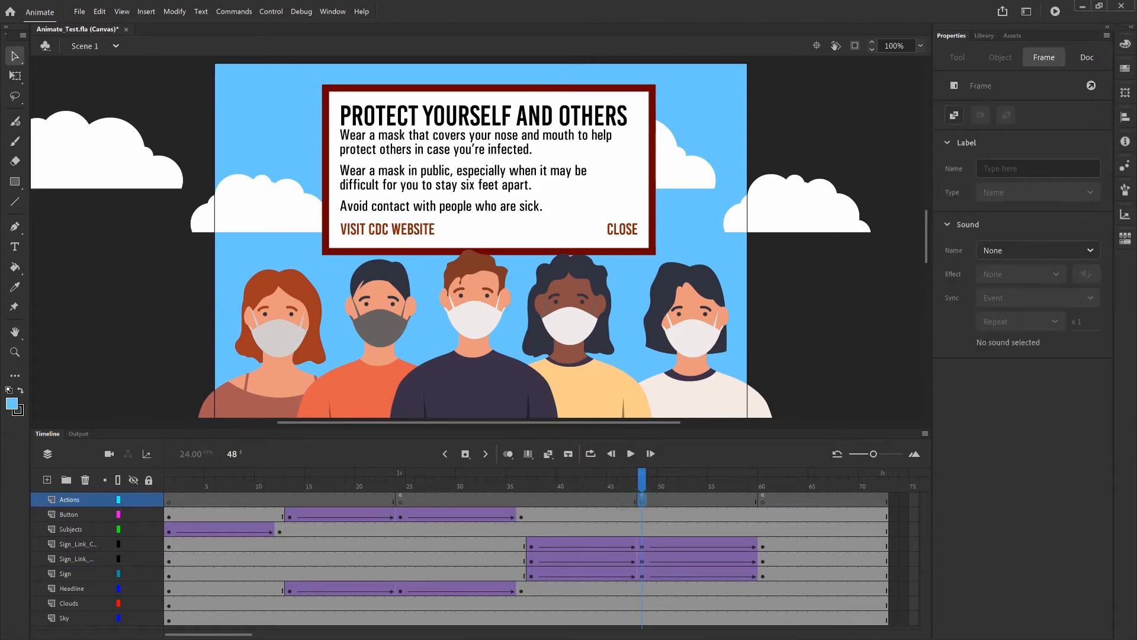
{"action": "right_click", "coordinate": [642, 502]}
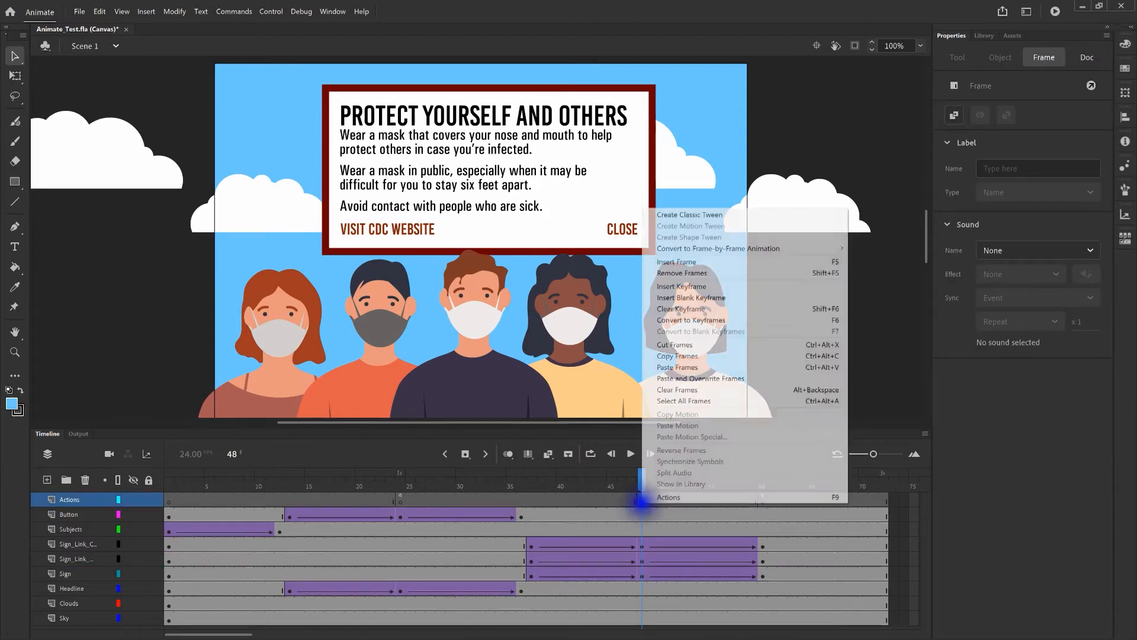
{"action": "left_click", "coordinate": [670, 500]}
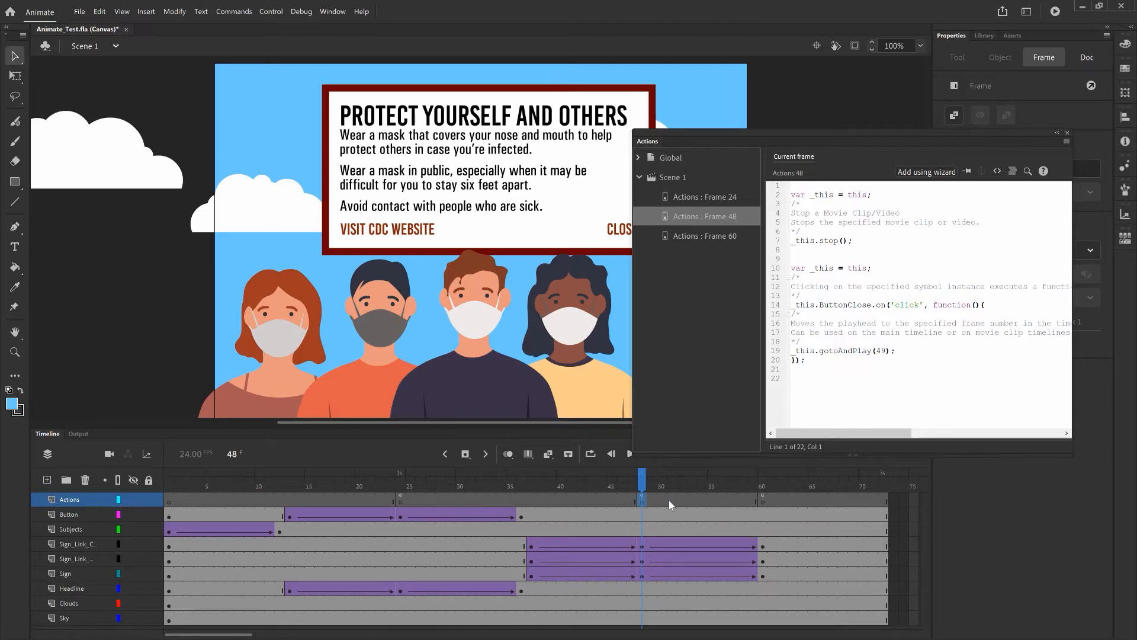
{"action": "left_click", "coordinate": [943, 173]}
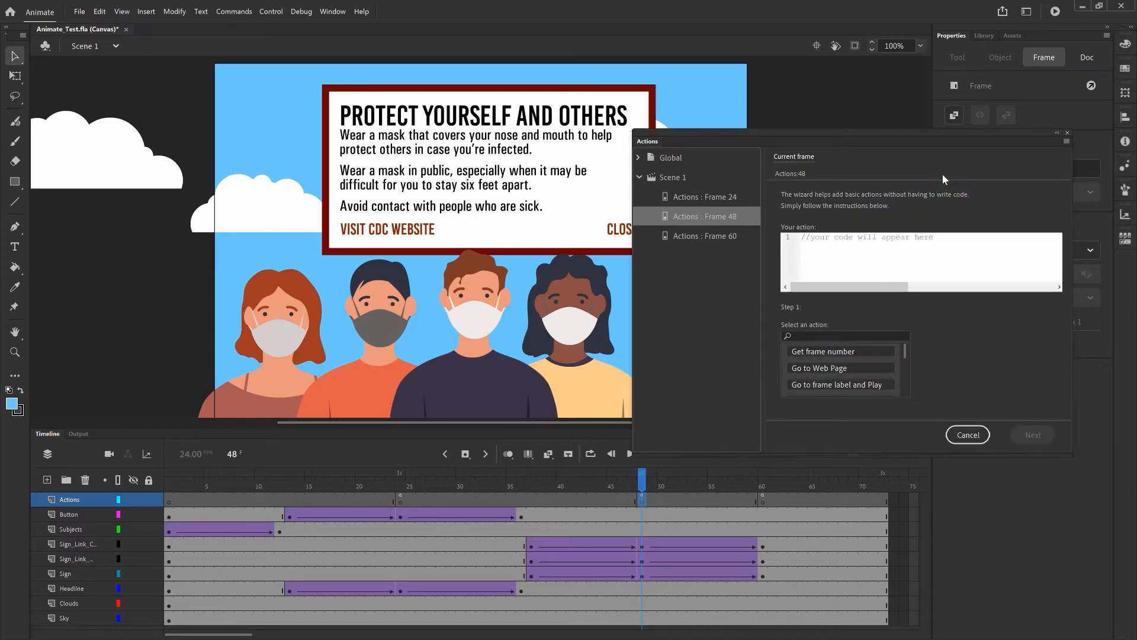
{"action": "left_click", "coordinate": [864, 371]}
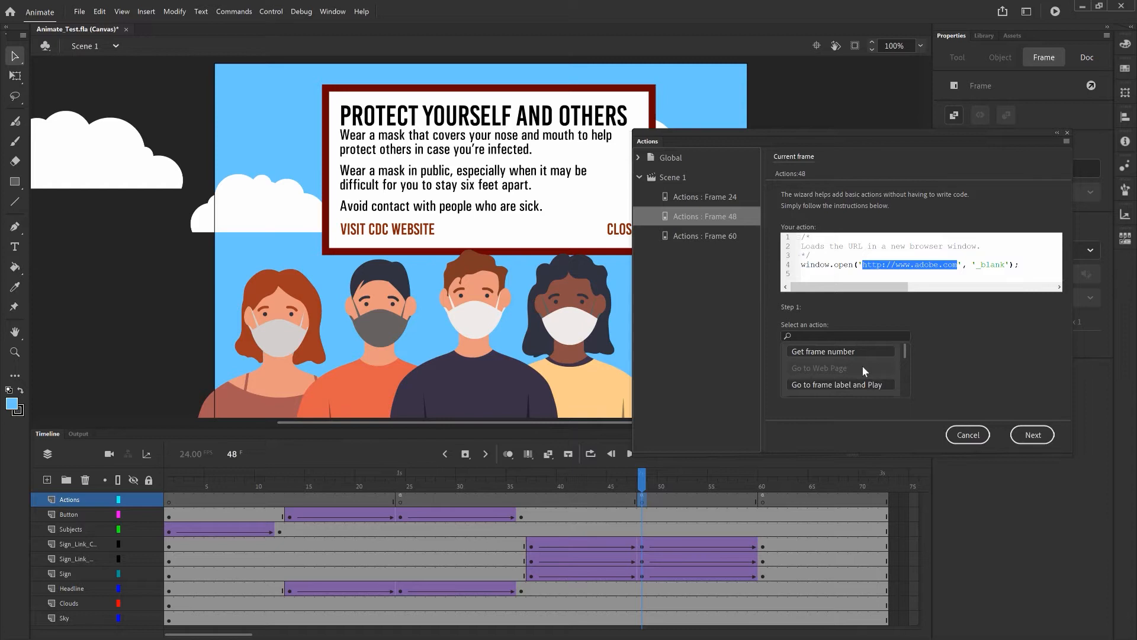
{"action": "key", "text": "shift+Left"}
{"action": "key", "text": "shift+Left"}
{"action": "key", "text": "shift+Left"}
{"action": "key", "text": "shift+Left"}
{"action": "key", "text": "shift+Left"}
{"action": "key", "text": "shift+Left"}
{"action": "key", "text": "shift+Left"}
{"action": "key", "text": "shift+Left"}
{"action": "key", "text": "shift+Left"}
{"action": "type", "text": "cdc.g"}
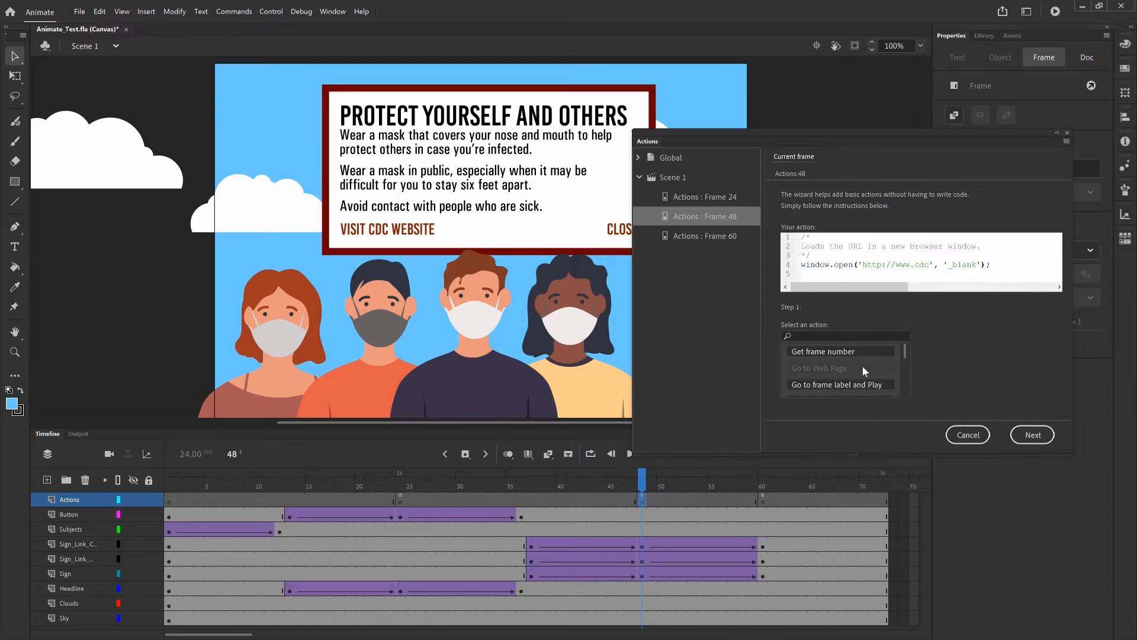
{"action": "type", "text": "ov"}
{"action": "left_click", "coordinate": [1029, 435]}
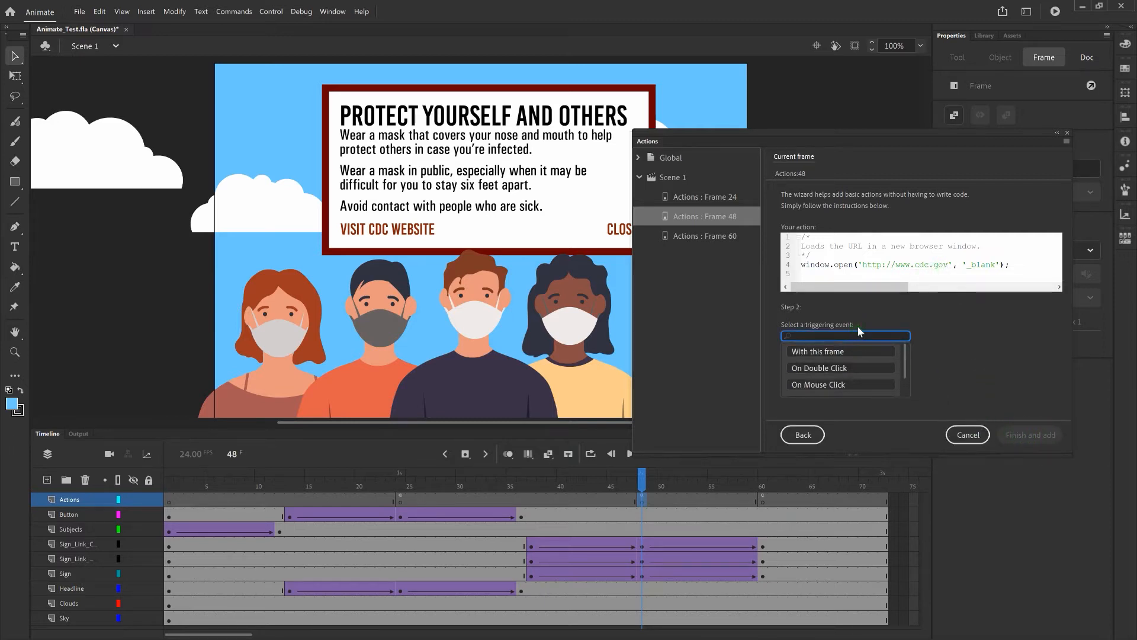
{"action": "left_click", "coordinate": [852, 384]}
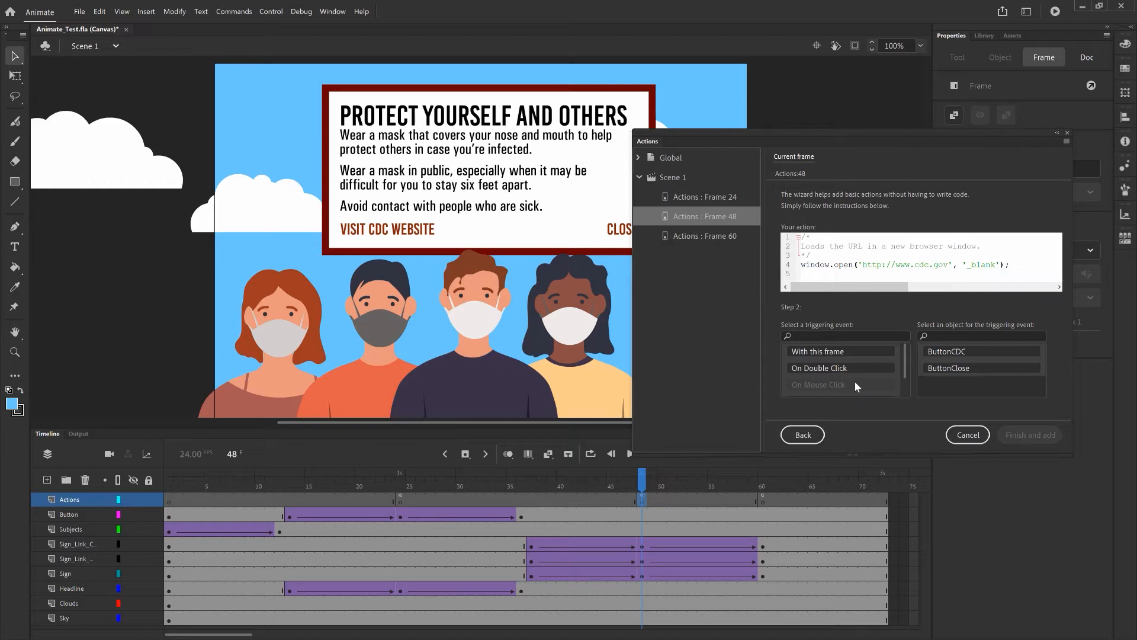
{"action": "left_click", "coordinate": [1008, 350]}
{"action": "left_click", "coordinate": [1032, 435]}
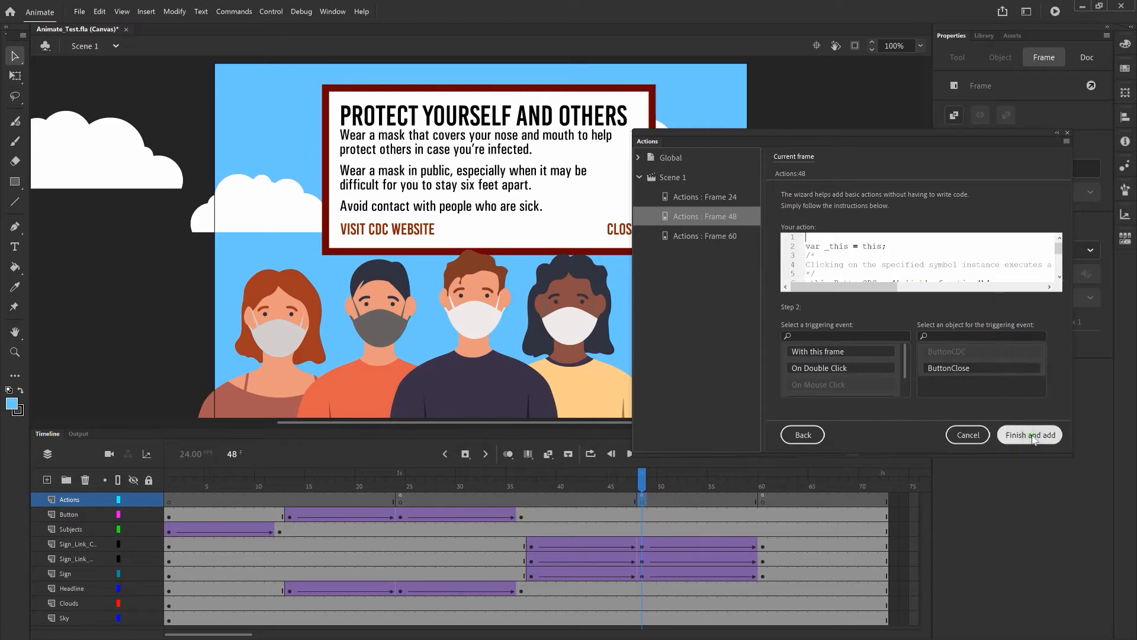
{"action": "left_click", "coordinate": [1033, 436]}
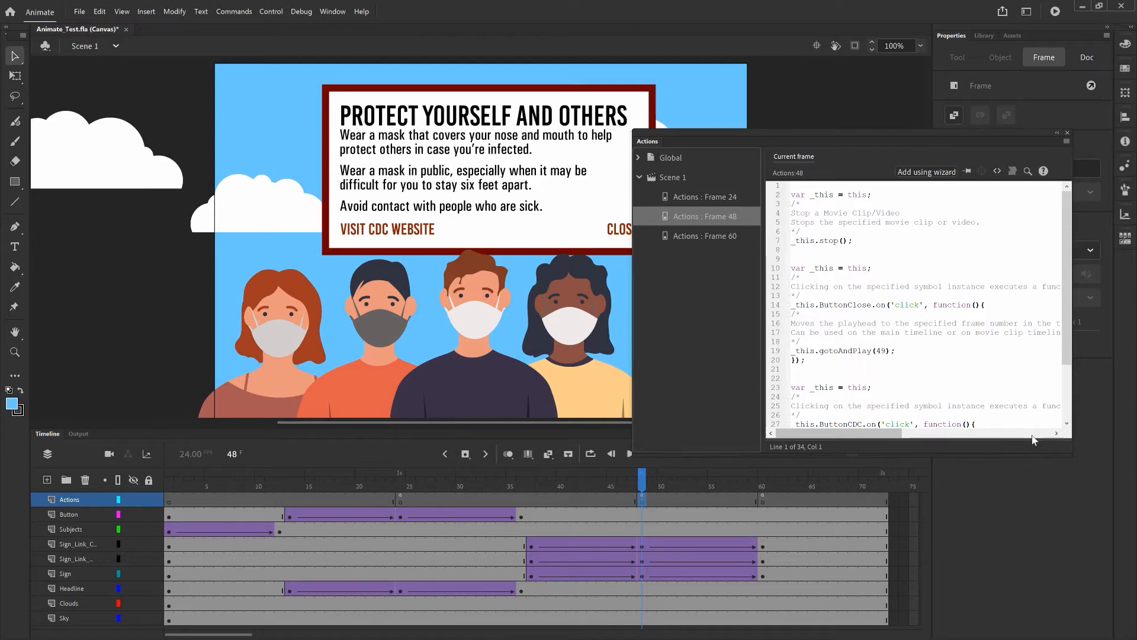
Close the Actions panel and run Control > Test to preview the animation in the browser
{"action": "left_click", "coordinate": [1066, 271]}
{"action": "mouse_move", "coordinate": [1067, 274]}
{"action": "left_mouse_down"}
{"action": "mouse_move", "coordinate": [1067, 336]}
{"action": "mouse_move", "coordinate": [1071, 262]}
{"action": "left_mouse_up"}
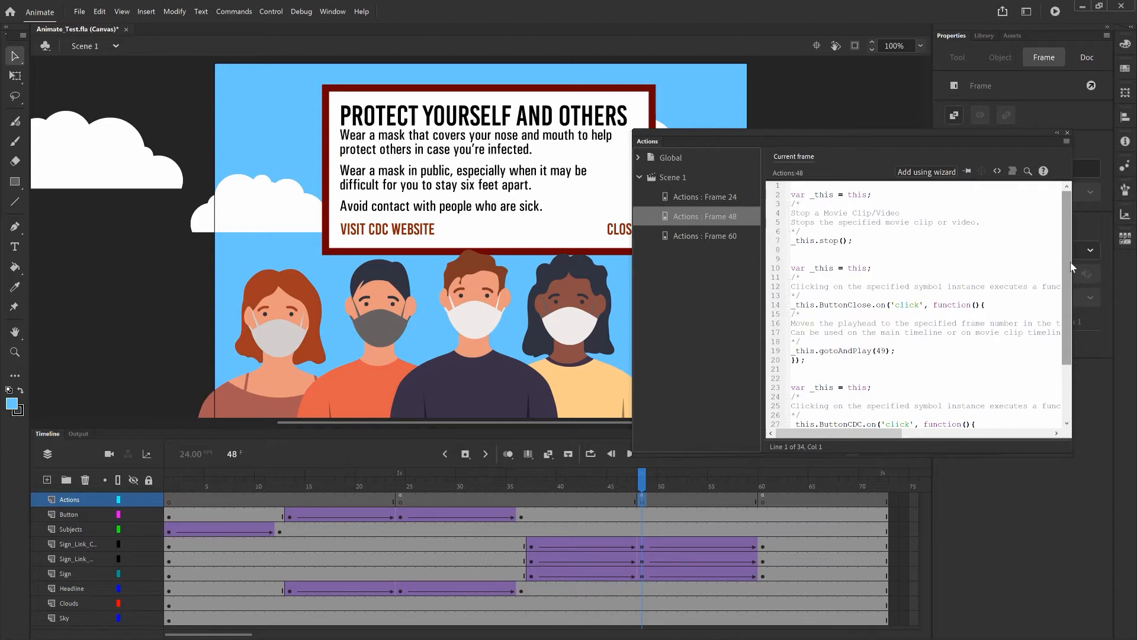
{"action": "left_click", "coordinate": [1070, 138]}
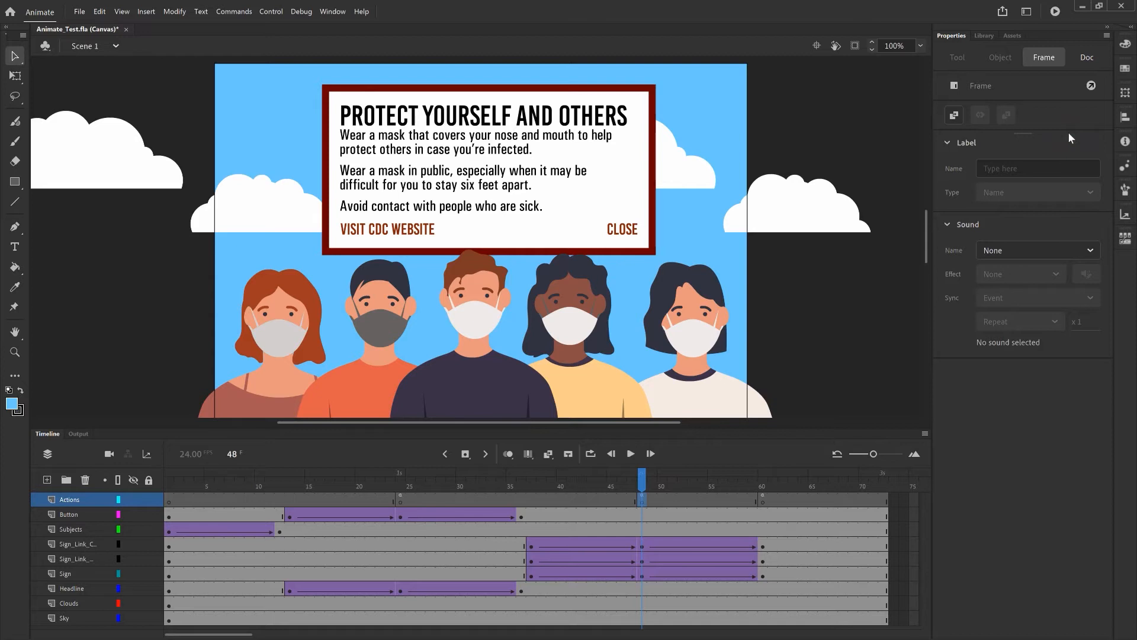
{"action": "left_click", "coordinate": [279, 13]}
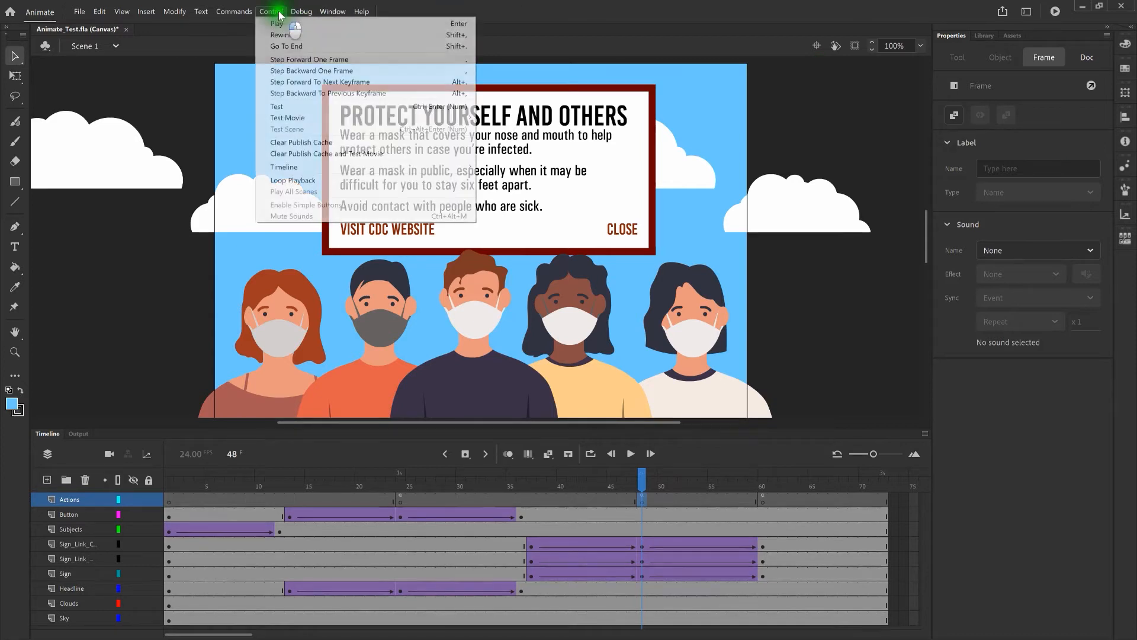
{"action": "left_click", "coordinate": [314, 109]}
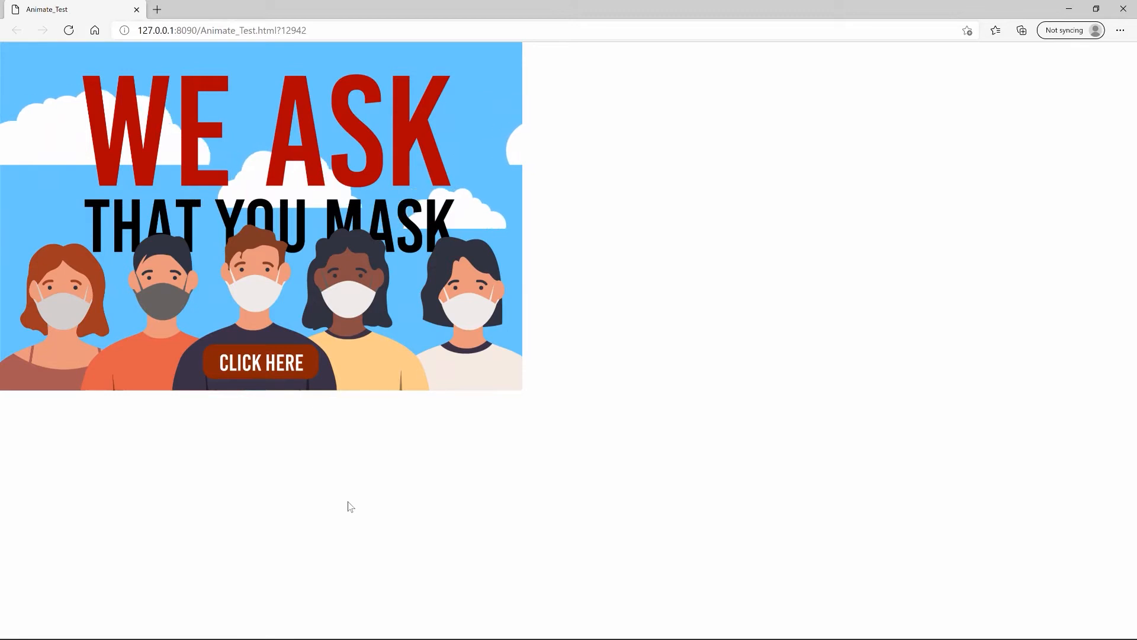
Verify CLICK HERE then VISIT CDC WEBSITE opens cdc.gov in a new tab, then close Edge
{"action": "left_click", "coordinate": [282, 364]}
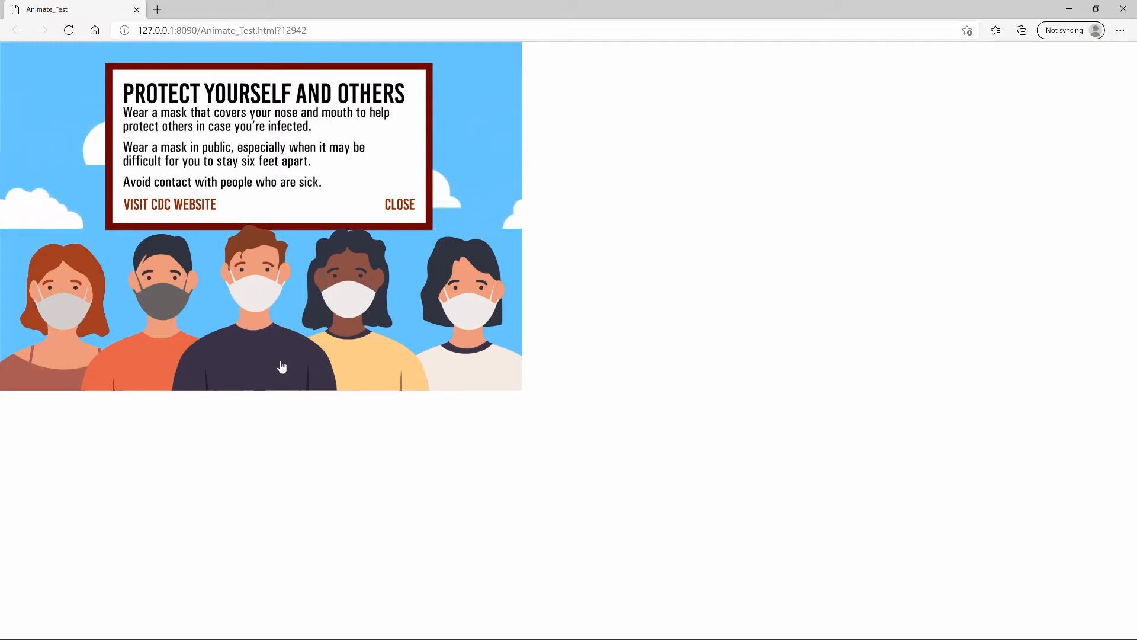
{"action": "left_click", "coordinate": [202, 213]}
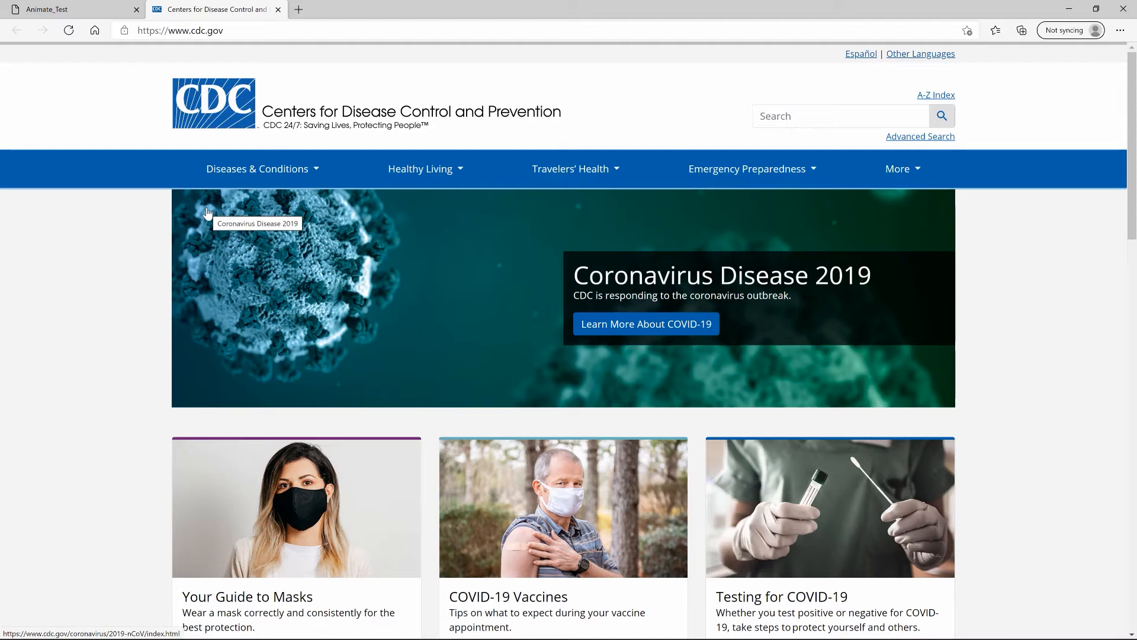
{"action": "key", "text": "ctrl+w"}
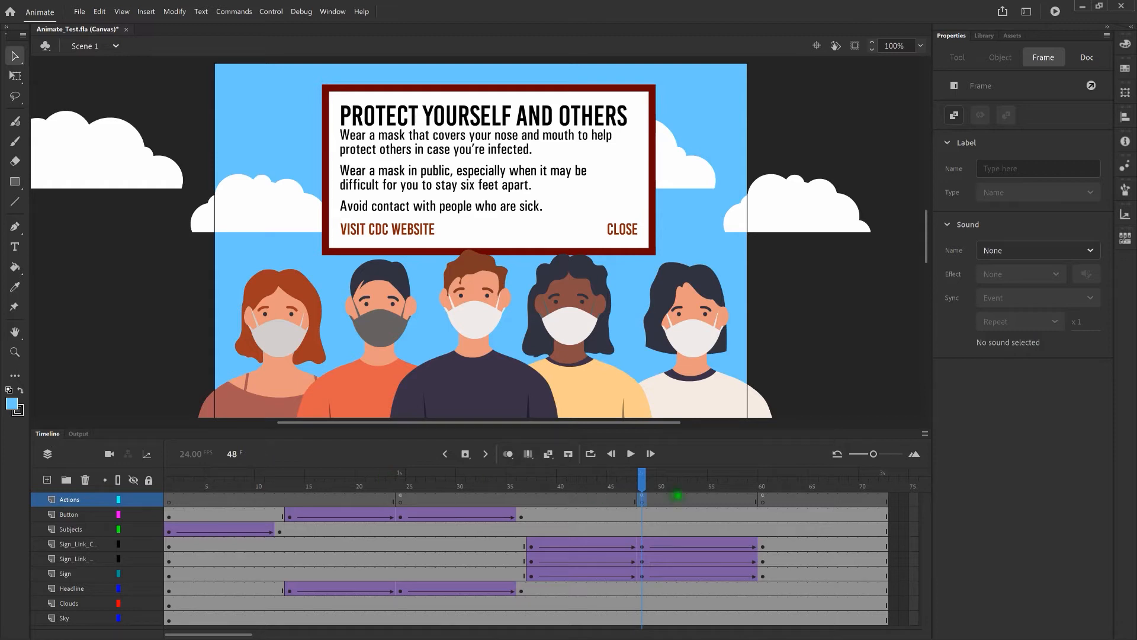
Reopen frame 48's script to inspect the window.open line's '_blank' target, then close it
{"action": "right_click", "coordinate": [642, 501]}
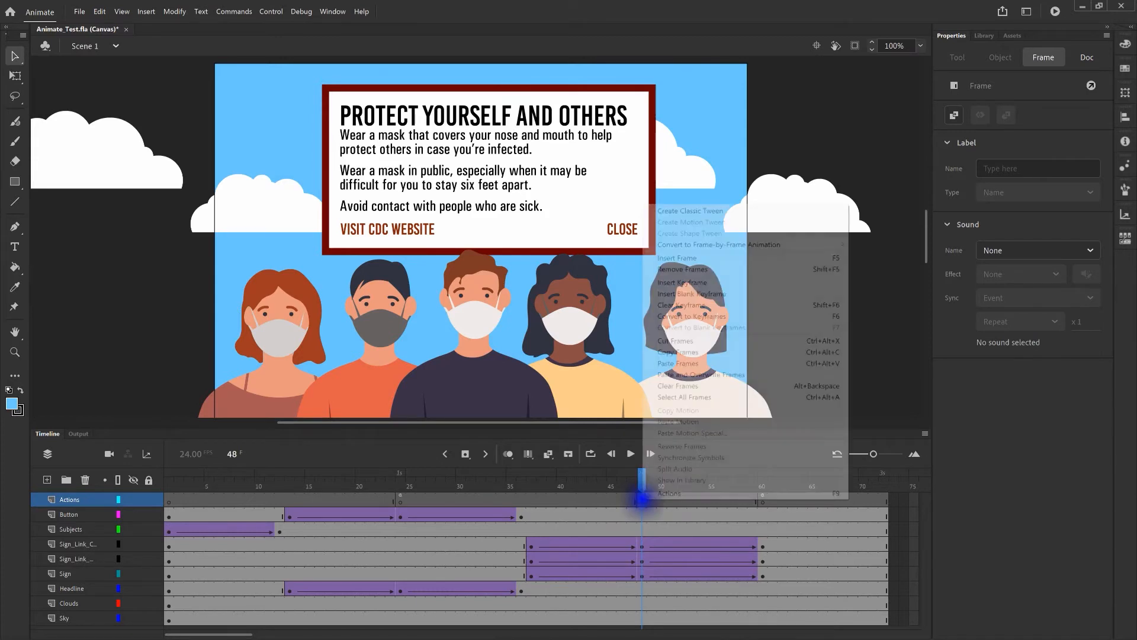
{"action": "left_click", "coordinate": [665, 496]}
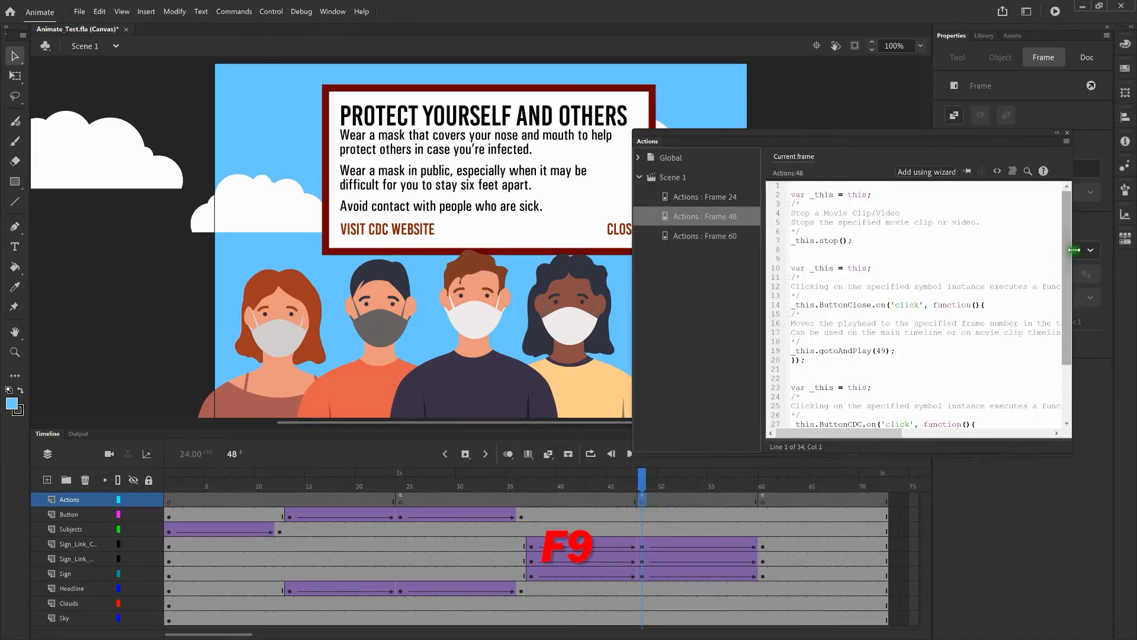
{"action": "left_click_drag", "start_coordinate": [1069, 249], "coordinate": [1064, 314]}
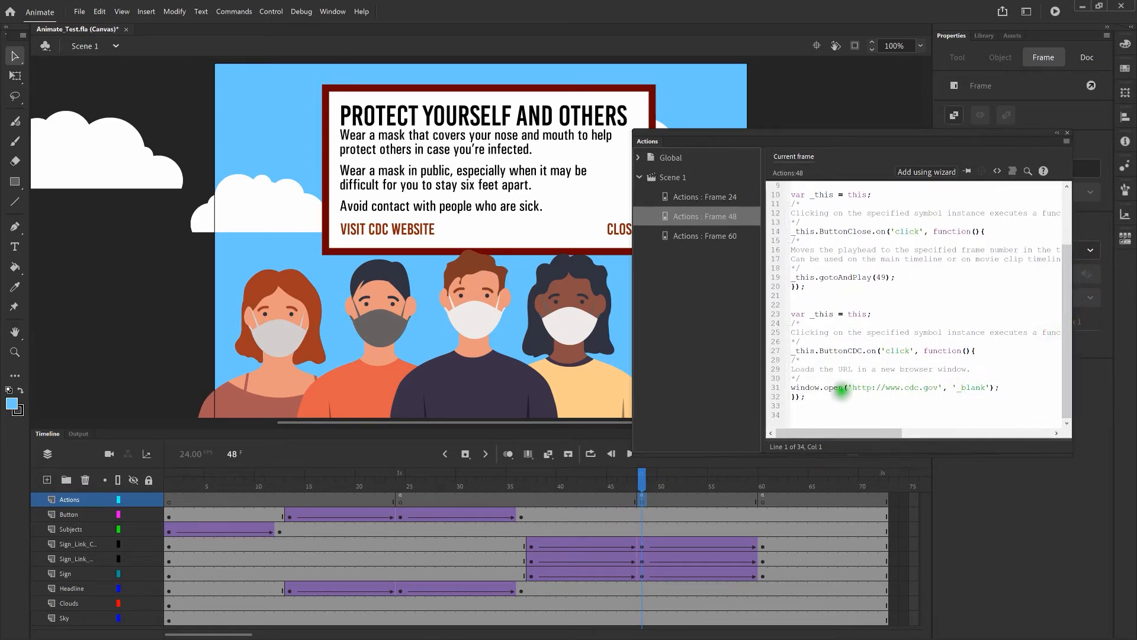
{"action": "triple_click", "coordinate": [817, 388]}
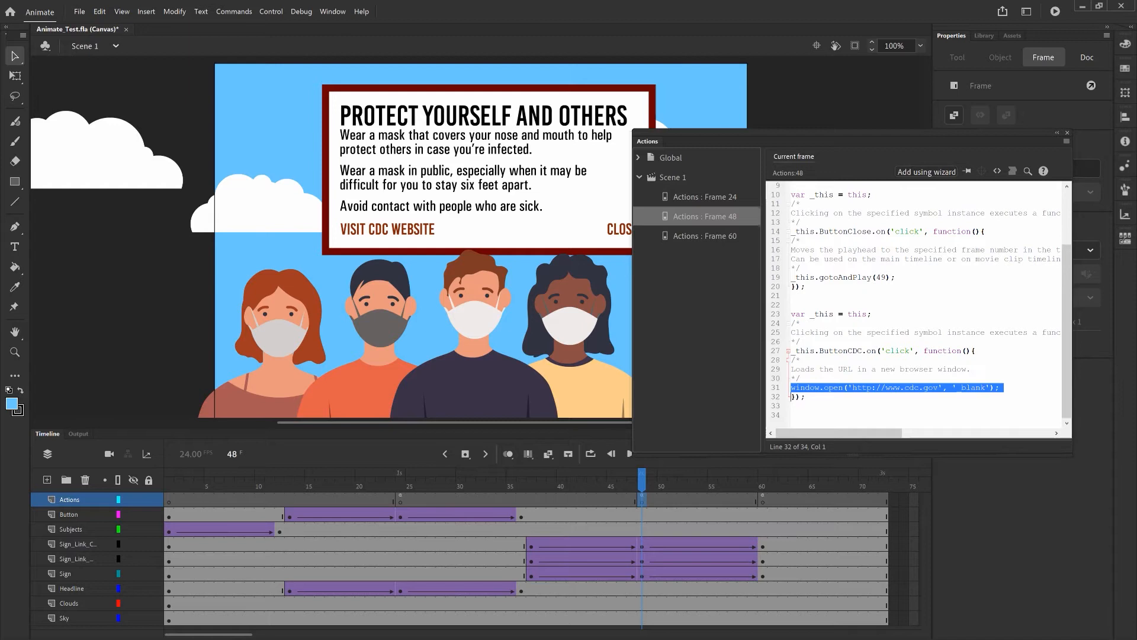
{"action": "left_click", "coordinate": [945, 388]}
{"action": "left_click_drag", "start_coordinate": [945, 388], "coordinate": [991, 388]}
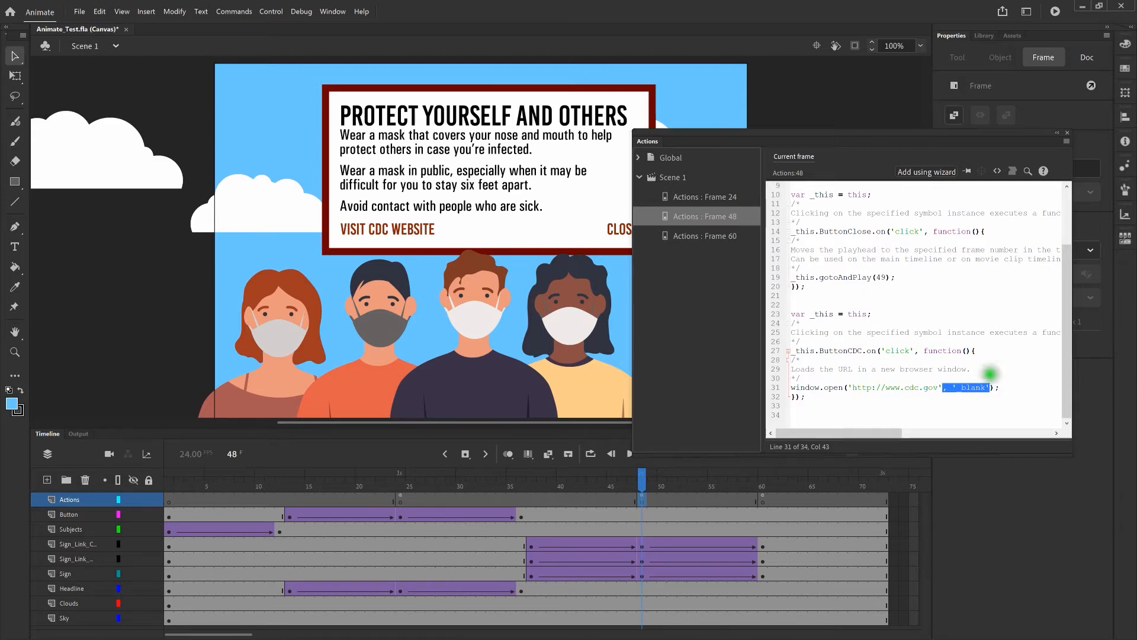
{"action": "left_click", "coordinate": [1067, 132]}
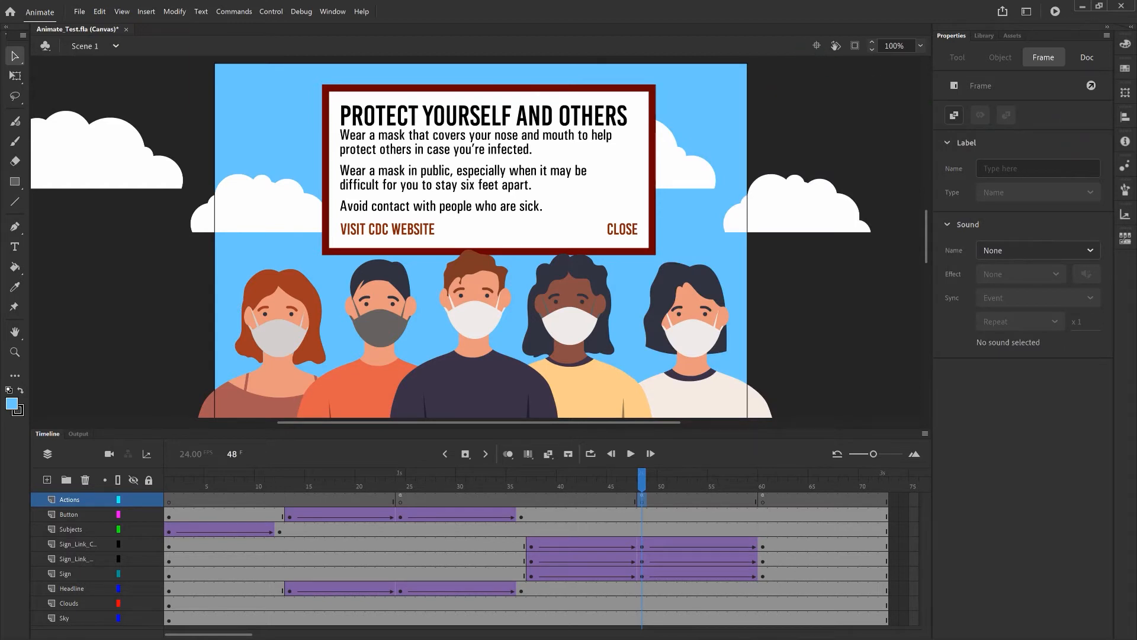
Save Animate_Test.fla, then enter the ButtonCDC symbol on the sign via Edit Symbols
{"action": "key", "text": "ctrl+s"}
{"action": "left_click", "coordinate": [409, 228]}
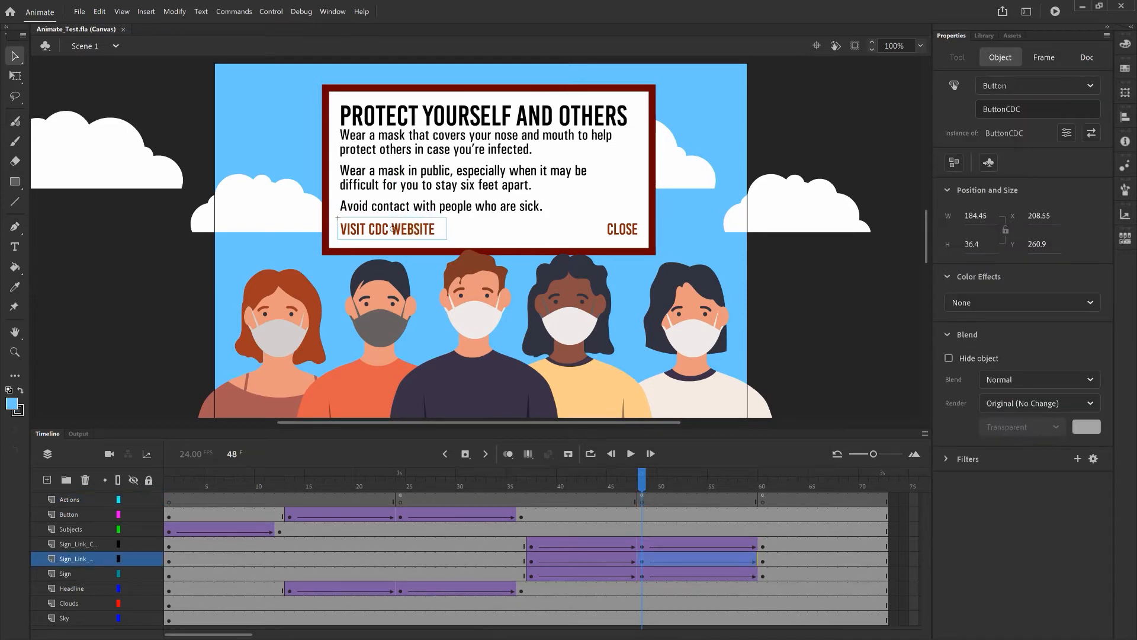
{"action": "right_click", "coordinate": [393, 228]}
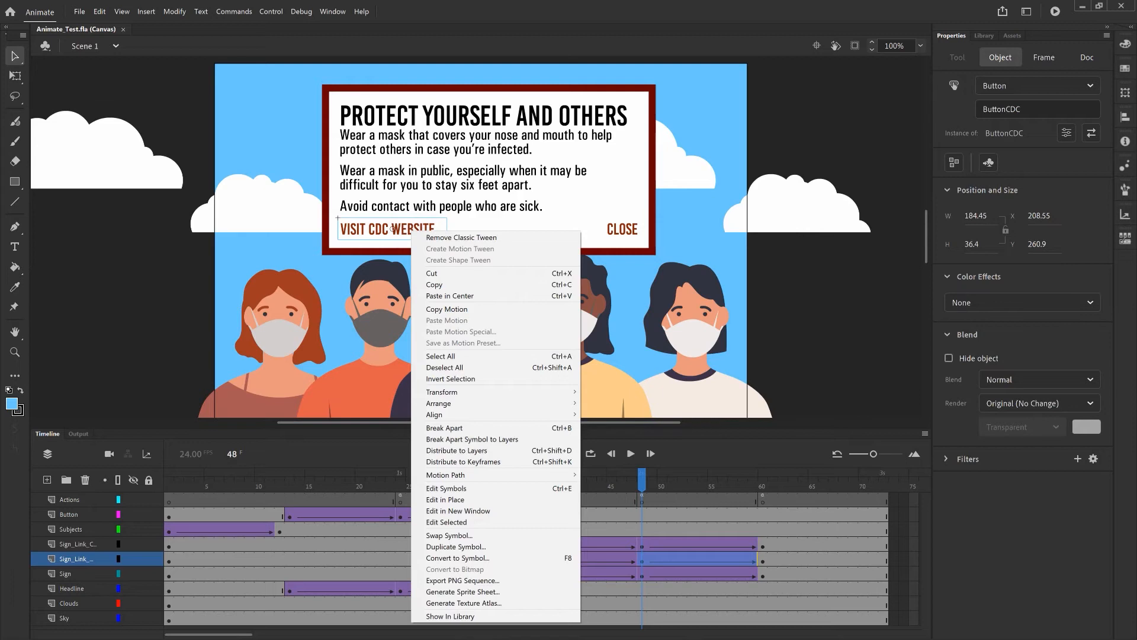
{"action": "left_click", "coordinate": [477, 488]}
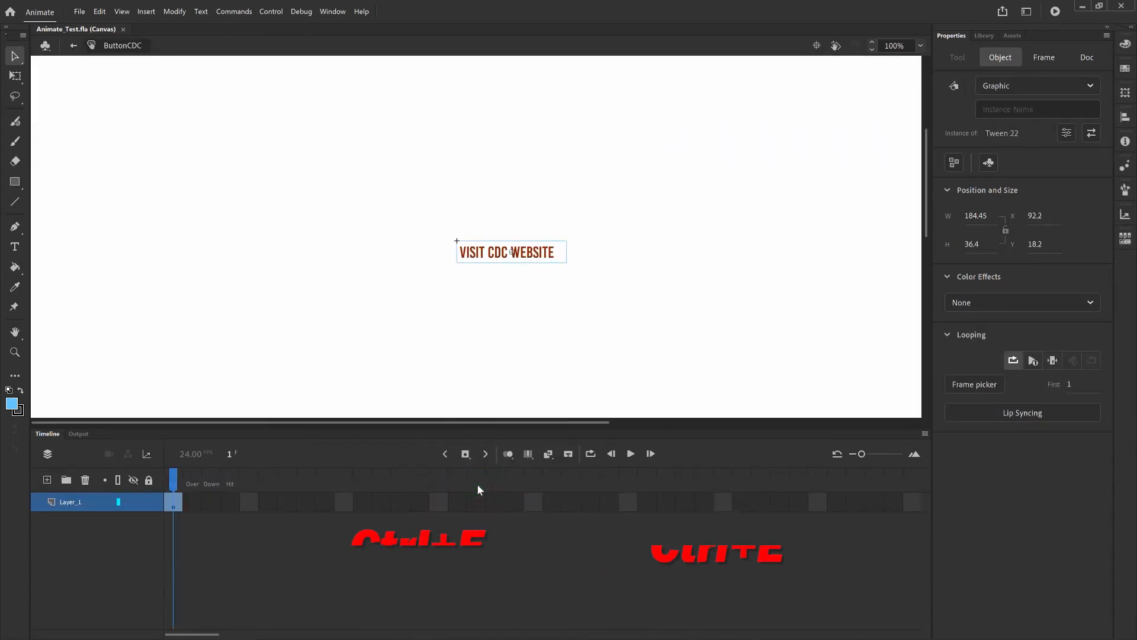
Copy the button symbol's Up keyframe
{"action": "left_click", "coordinate": [176, 483]}
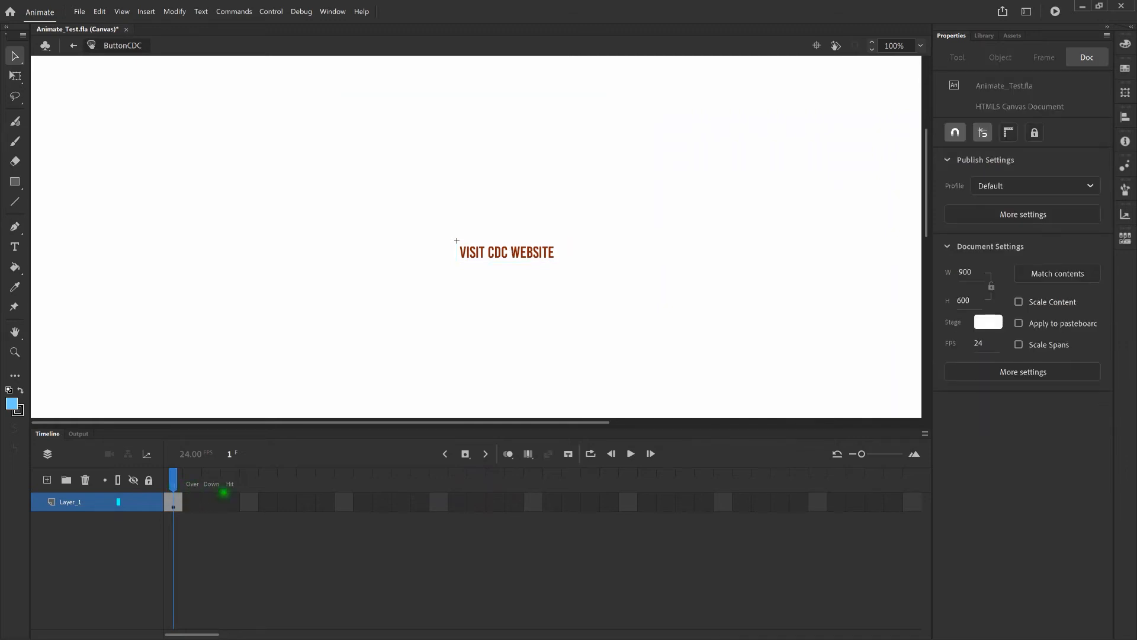
{"action": "left_click", "coordinate": [236, 490]}
{"action": "left_click", "coordinate": [173, 502]}
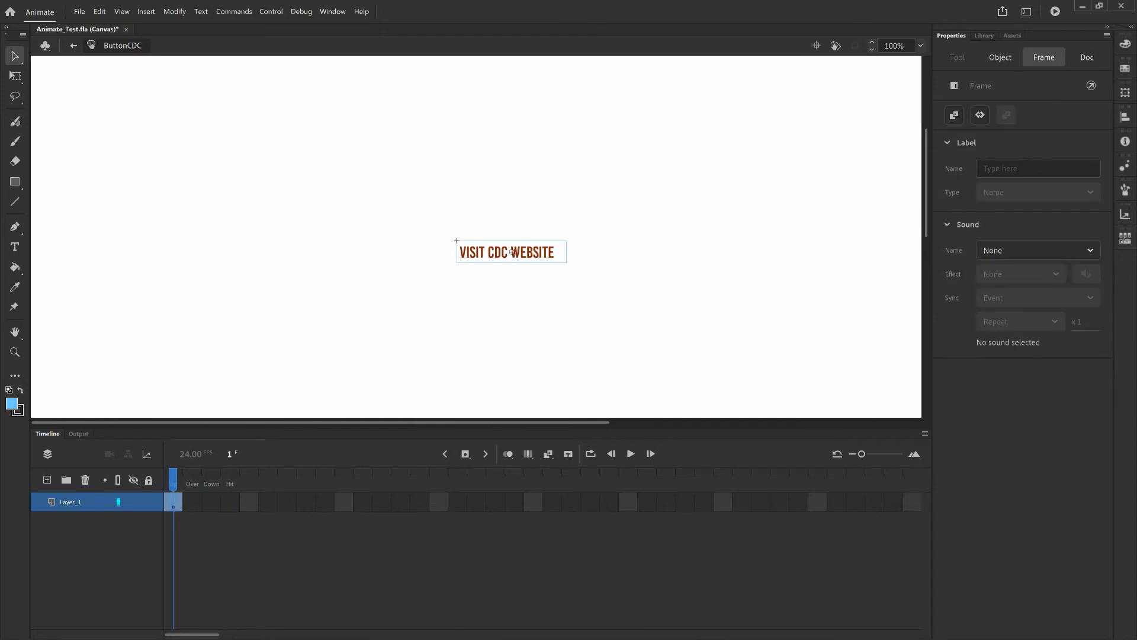
{"action": "right_click", "coordinate": [173, 501]}
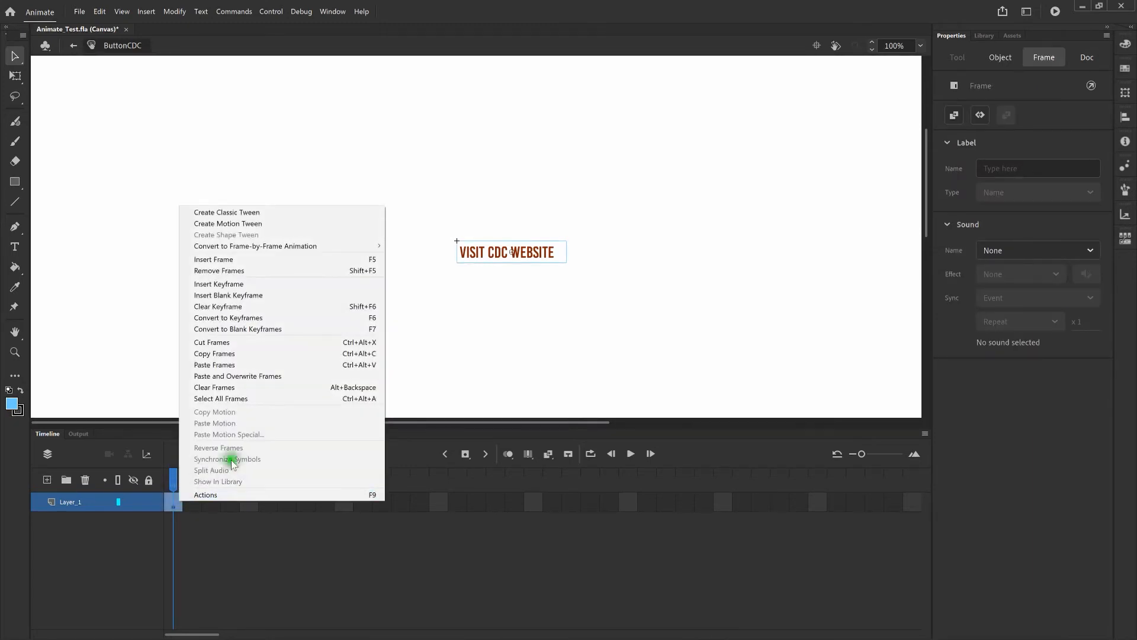
{"action": "left_click", "coordinate": [278, 355]}
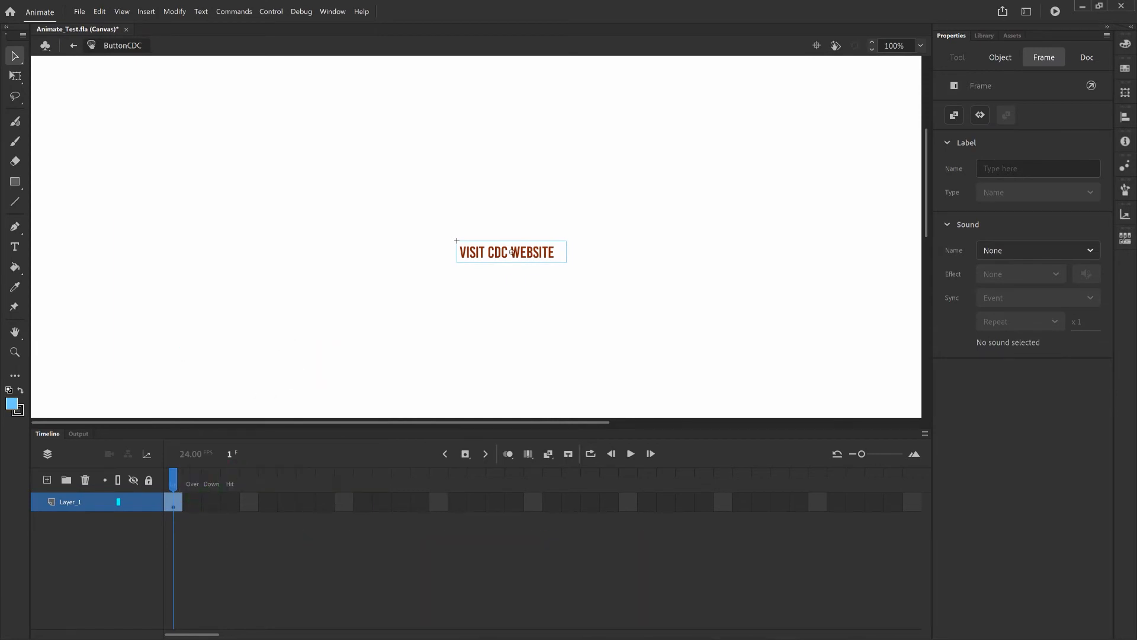
Paste the copied frame into the Over and Down frames
{"action": "left_click", "coordinate": [195, 502]}
{"action": "right_click", "coordinate": [196, 502]}
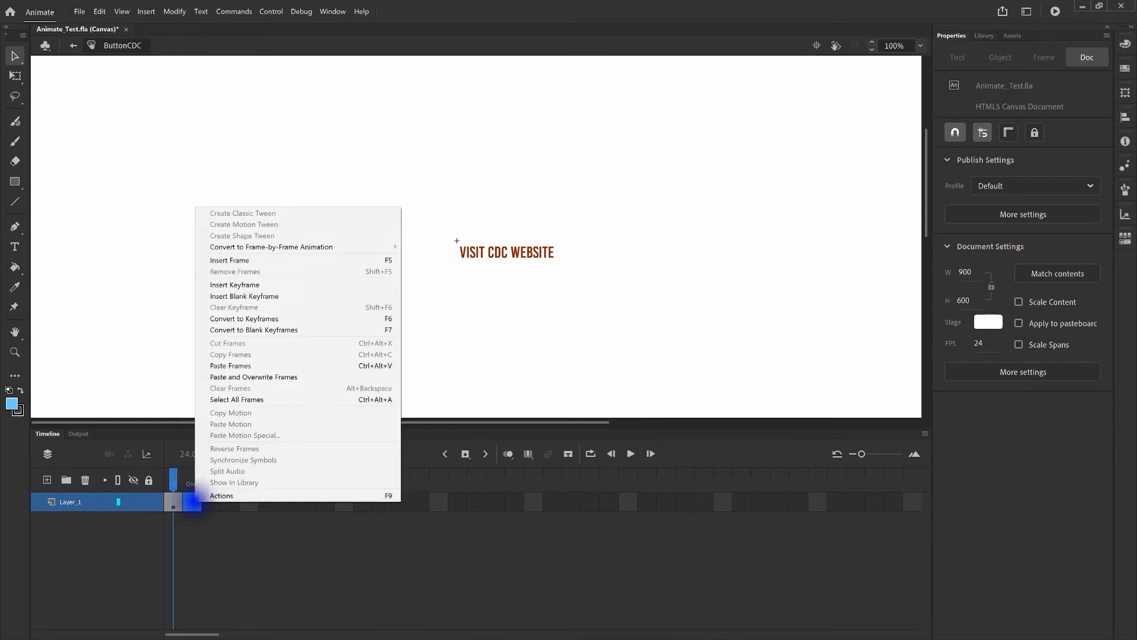
{"action": "left_click", "coordinate": [299, 365]}
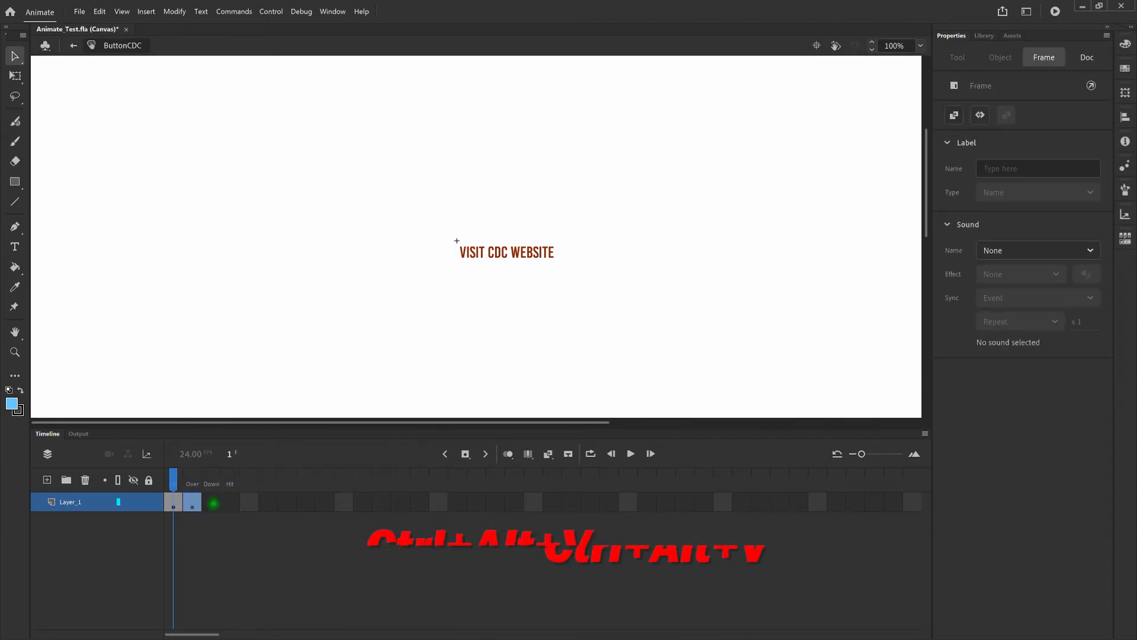
{"action": "left_click", "coordinate": [211, 503]}
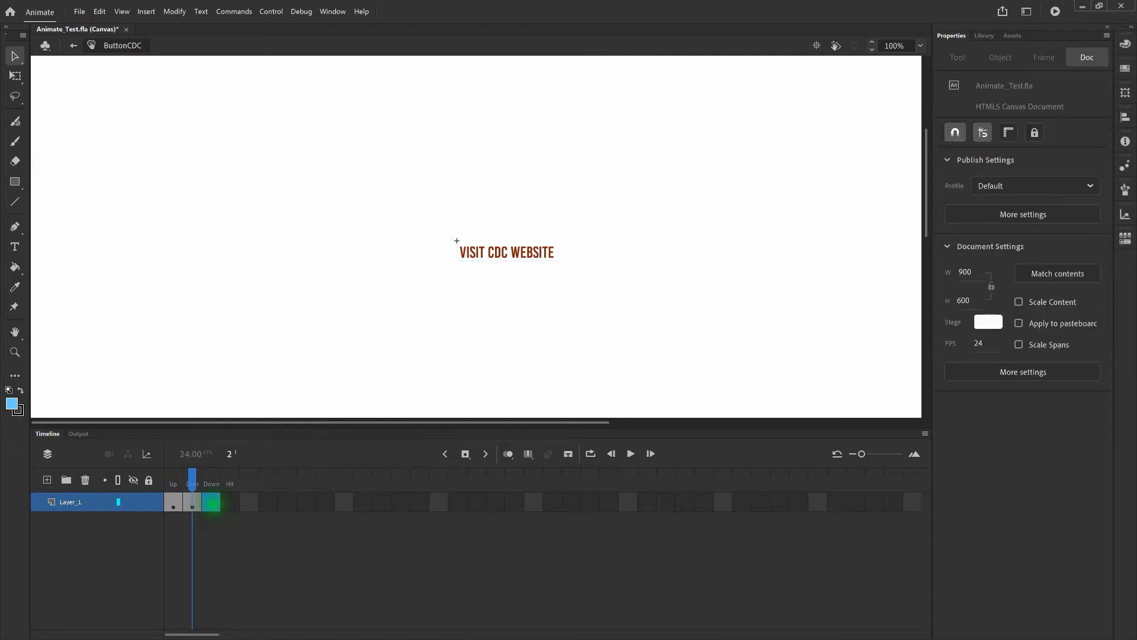
{"action": "right_click", "coordinate": [212, 503]}
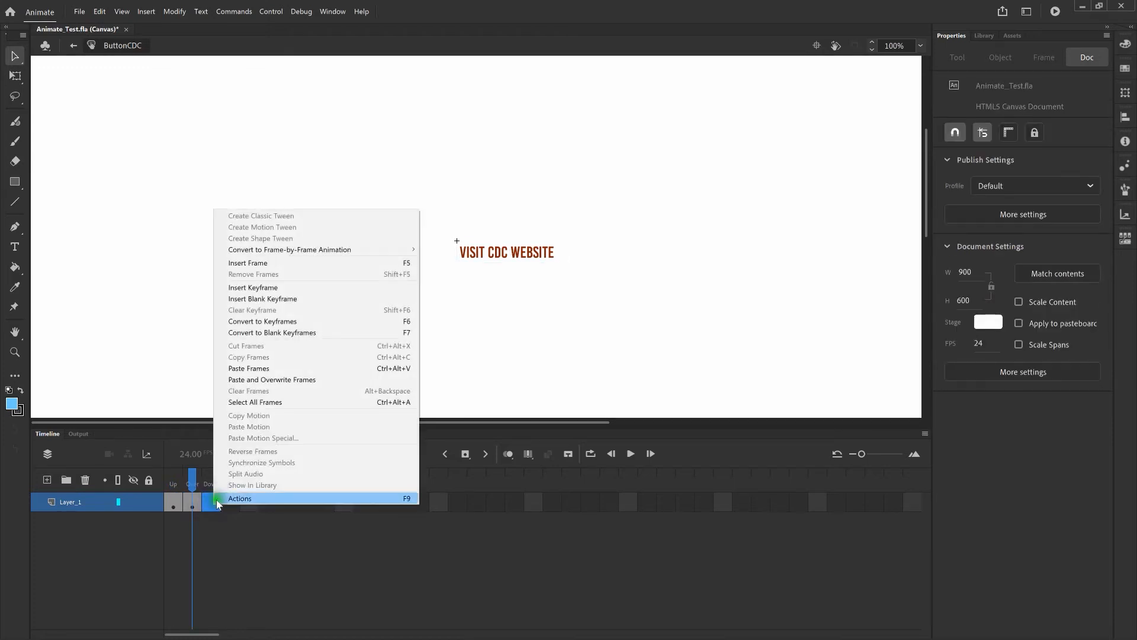
{"action": "left_click", "coordinate": [310, 367]}
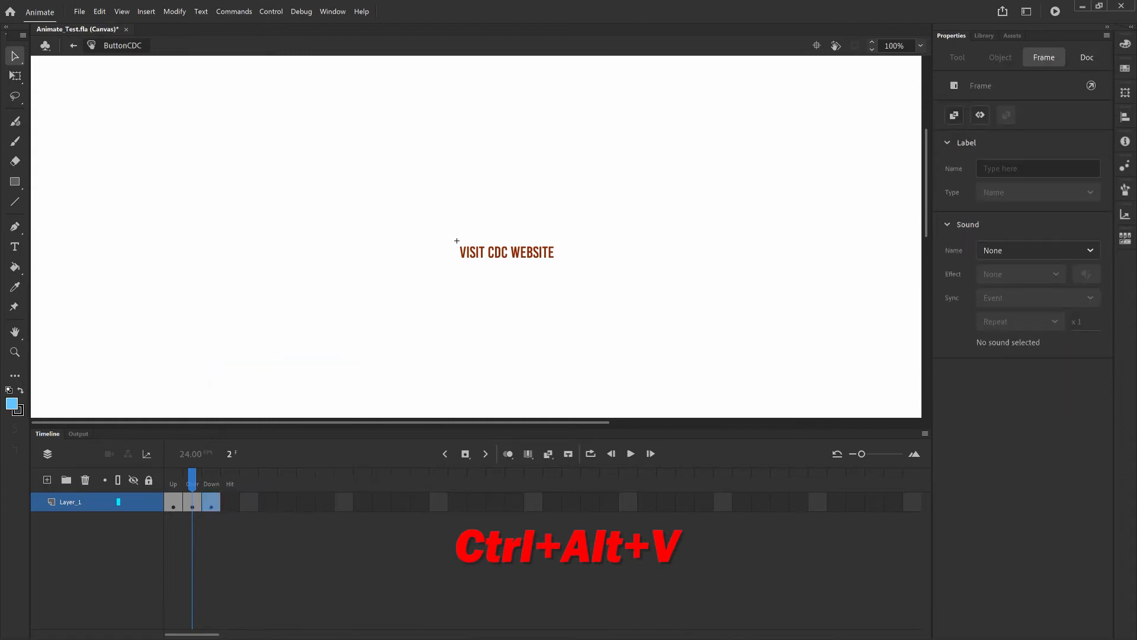
Step through the Down, Over and Up frames, then switch to Illustrator's Animate_File.ai artwork
{"action": "left_click", "coordinate": [216, 484]}
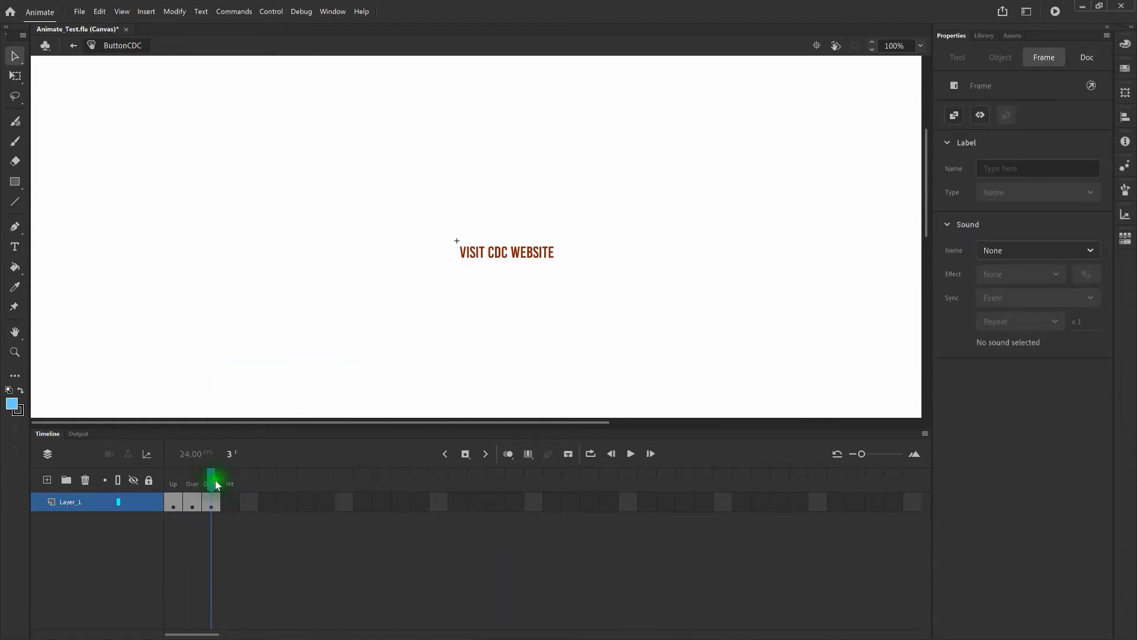
{"action": "left_click", "coordinate": [193, 484]}
{"action": "left_click", "coordinate": [173, 486]}
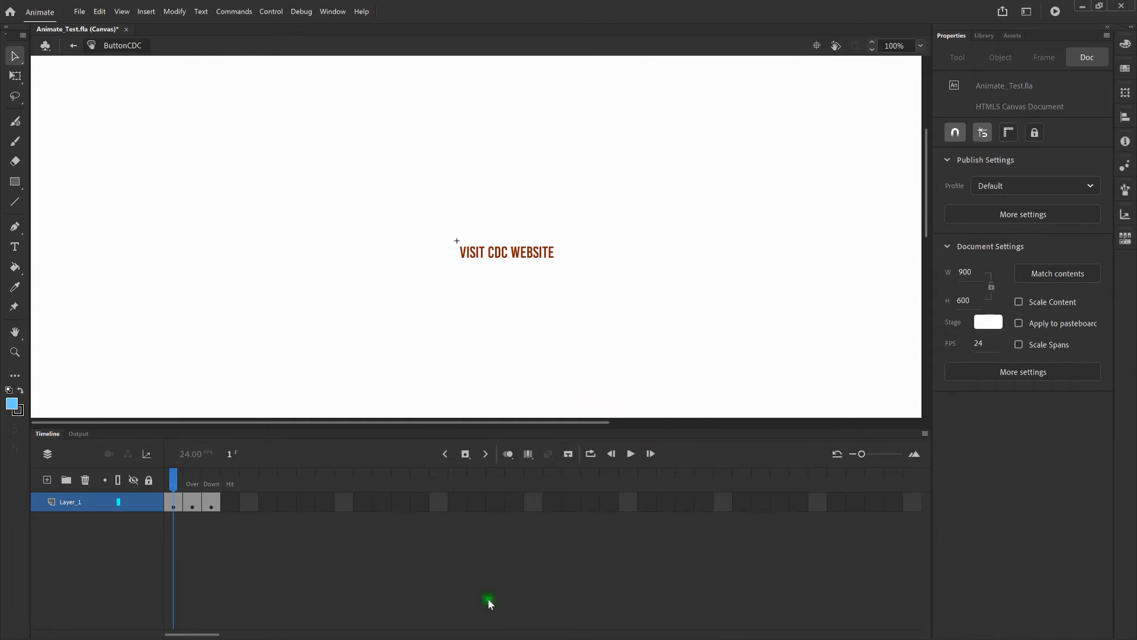
{"action": "left_click", "coordinate": [456, 630]}
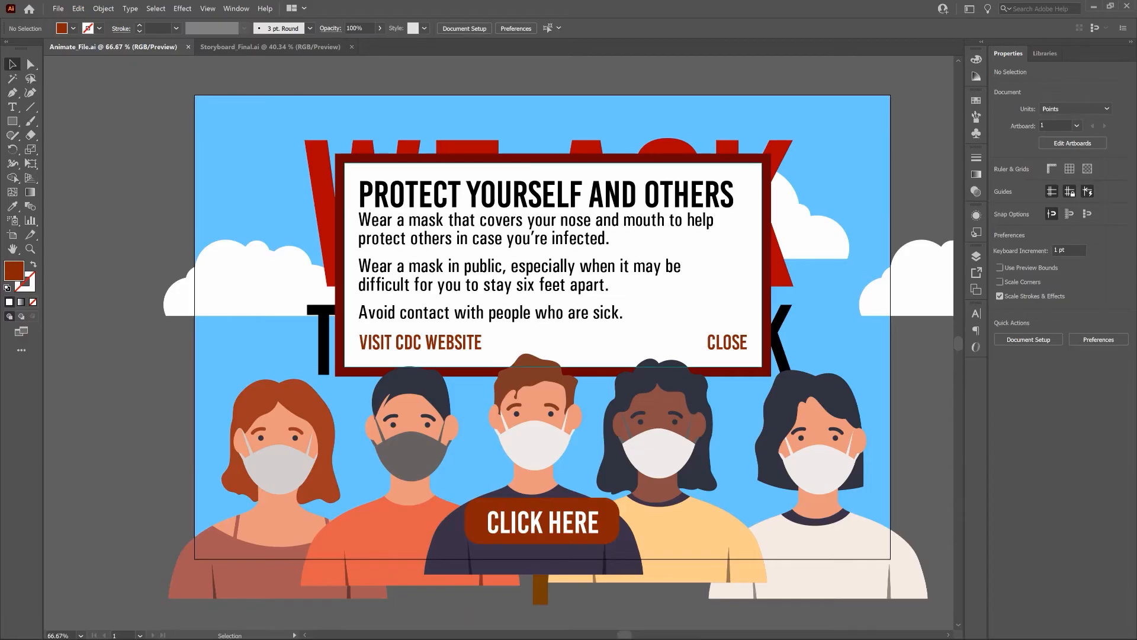
Check the VISIT CDC WEBSITE text's font in Illustrator (Bebas Kai, 27 pt), then return to Animate
{"action": "key", "text": "t"}
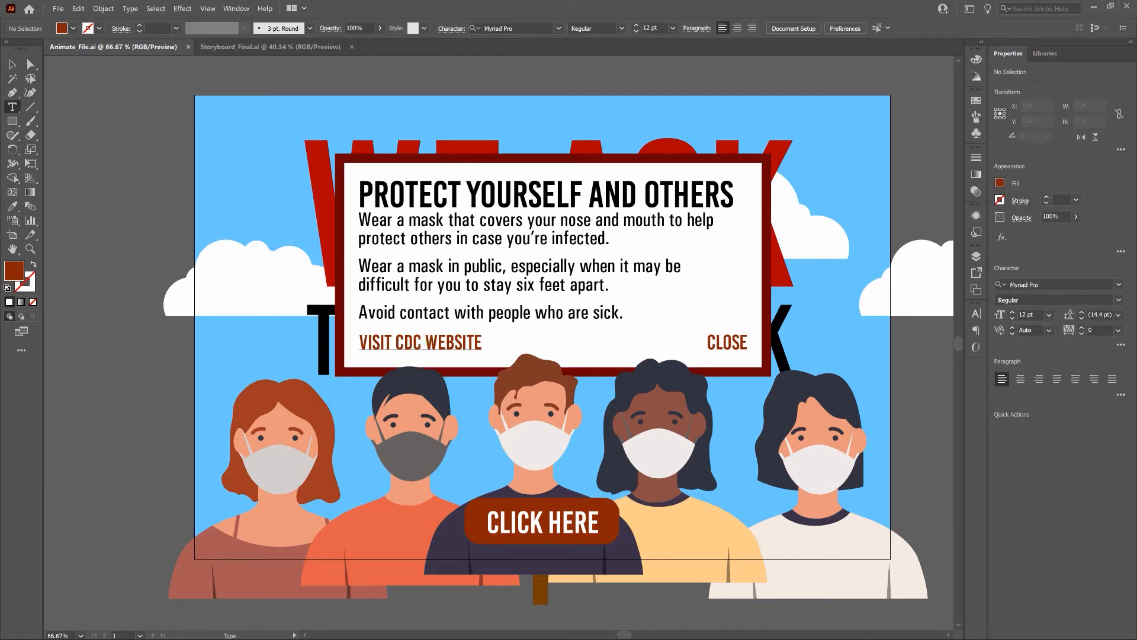
{"action": "triple_click", "coordinate": [427, 342]}
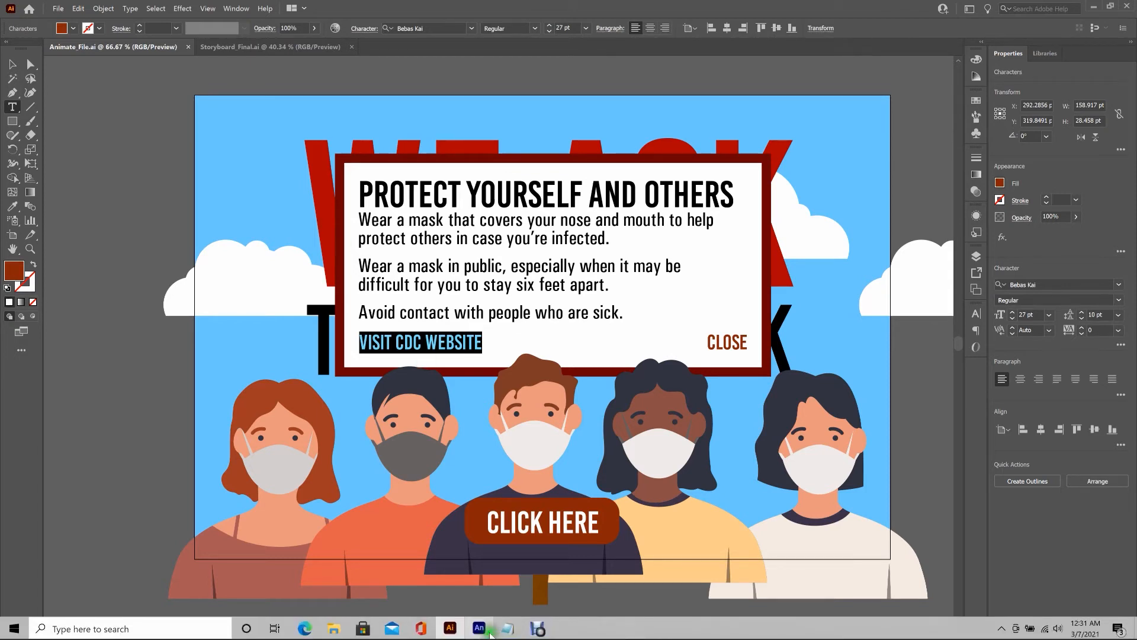
{"action": "left_click", "coordinate": [479, 635]}
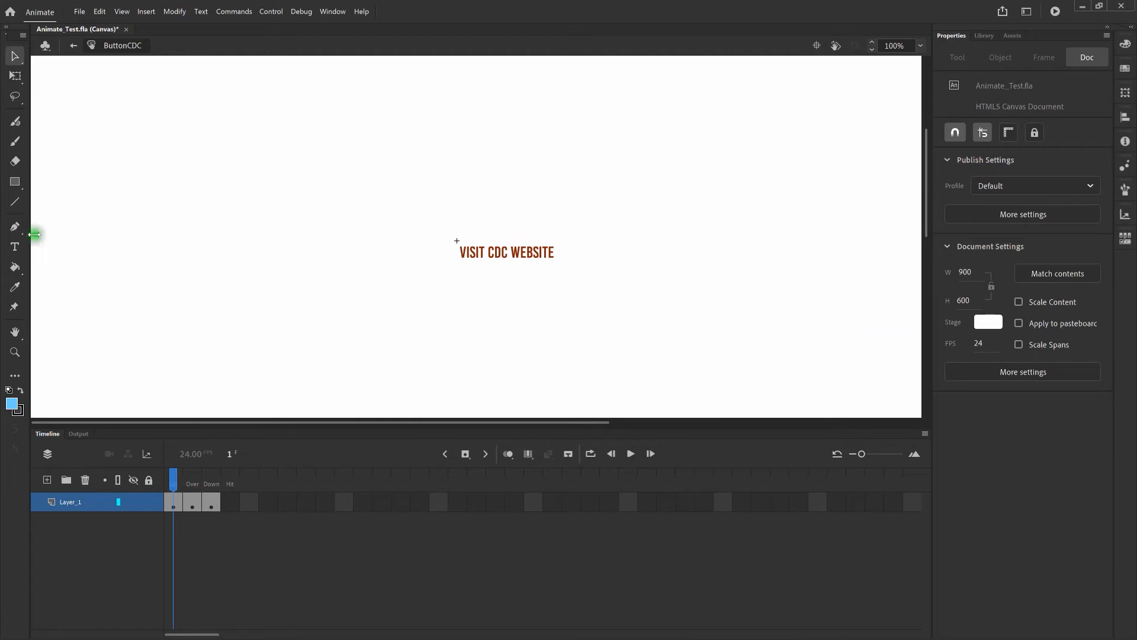
On the button's Over frame, type VISIT CDC WEBSITE in a new text box below the label
{"action": "left_click", "coordinate": [19, 247]}
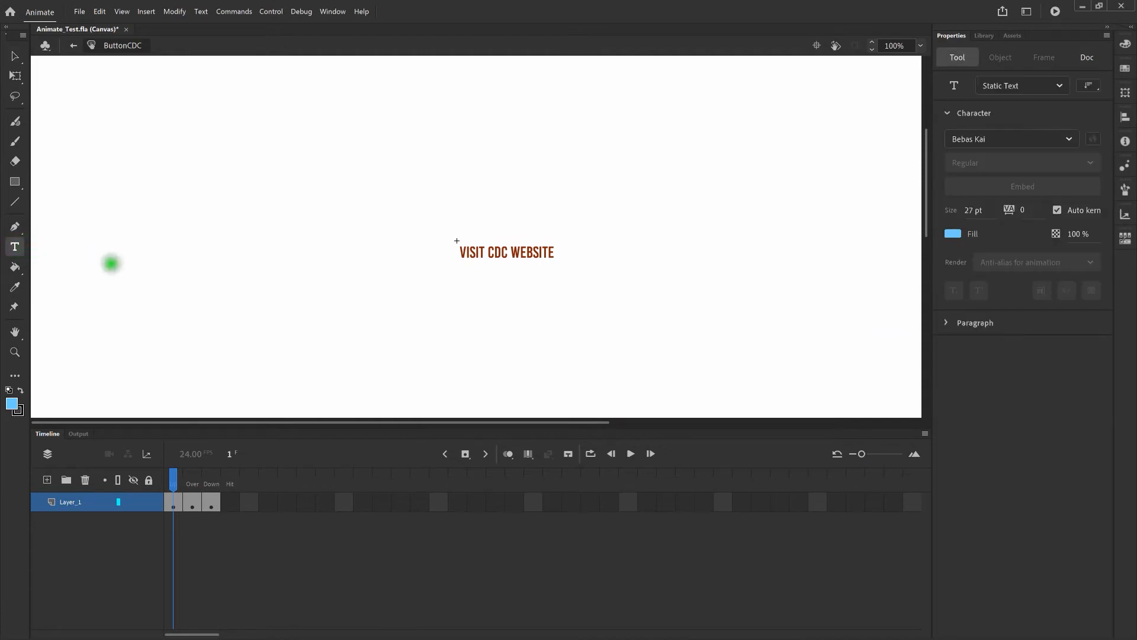
{"action": "left_click", "coordinate": [192, 503]}
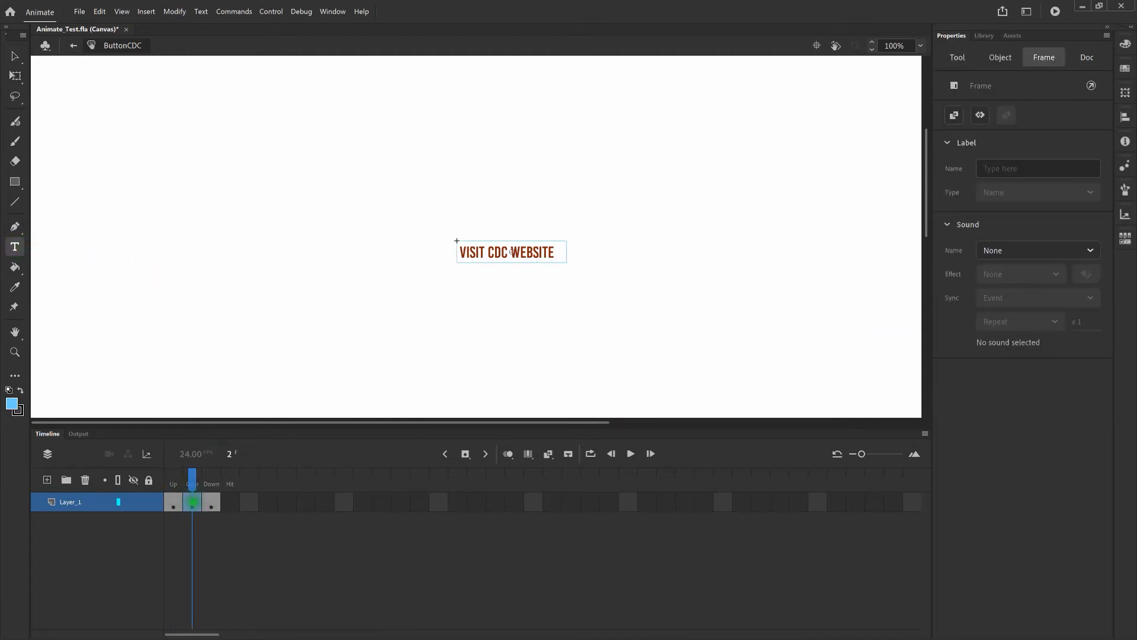
{"action": "left_click", "coordinate": [630, 243]}
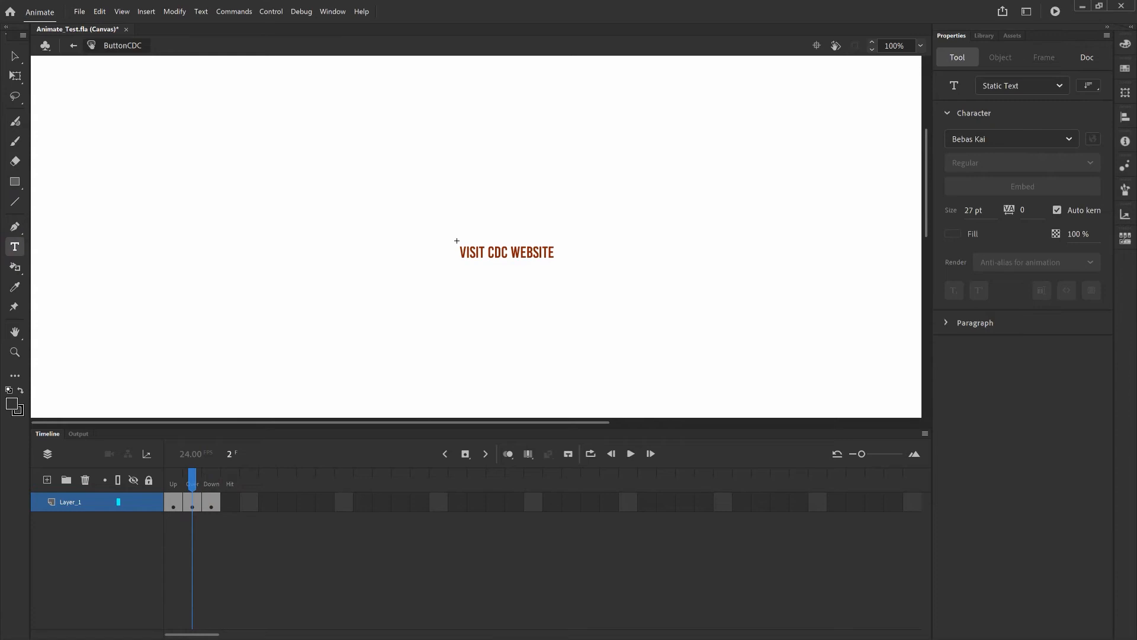
{"action": "left_click", "coordinate": [468, 271]}
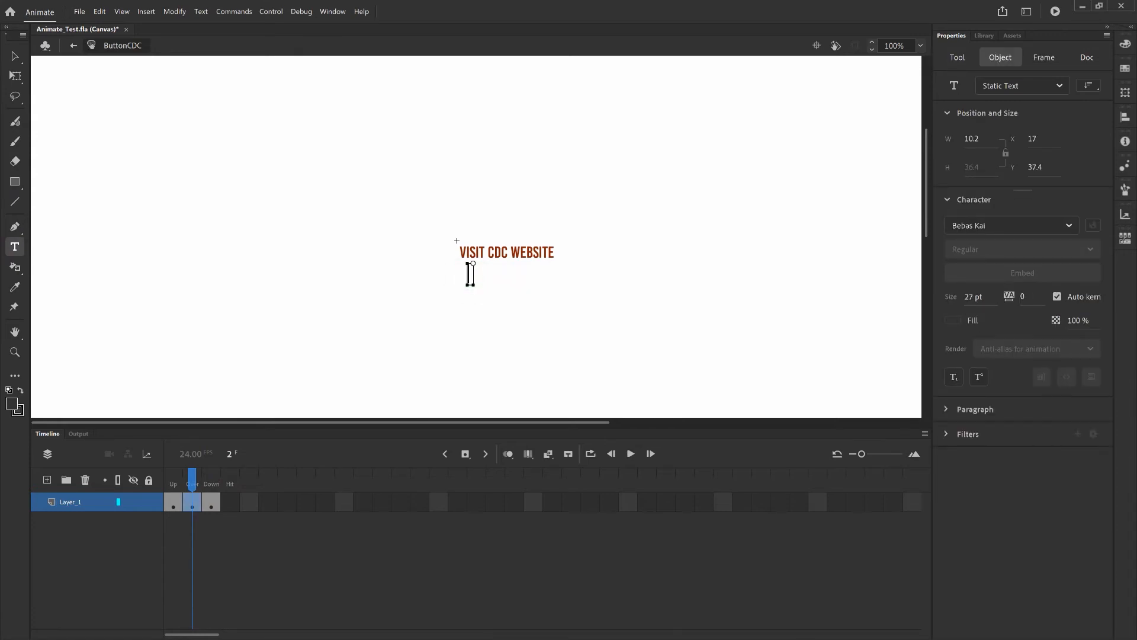
{"action": "type", "text": "VISIT CDC WEBSITE"}
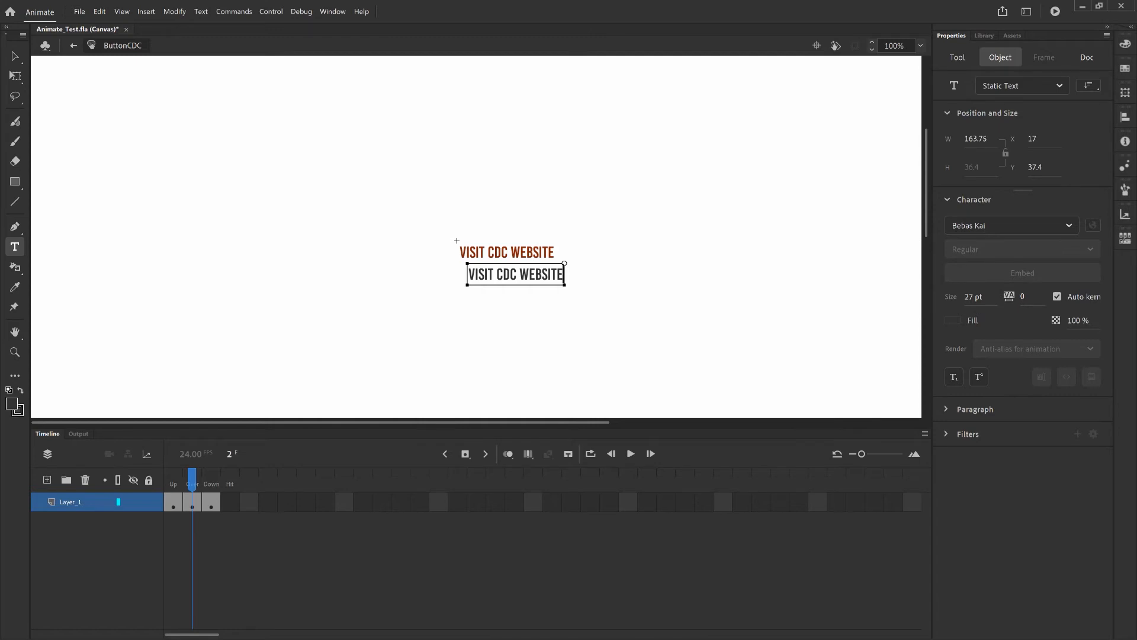
Select the new text and set it to Bebas Kai at 27 pt
{"action": "left_click", "coordinate": [567, 281]}
{"action": "left_click_drag", "start_coordinate": [563, 278], "coordinate": [459, 275]}
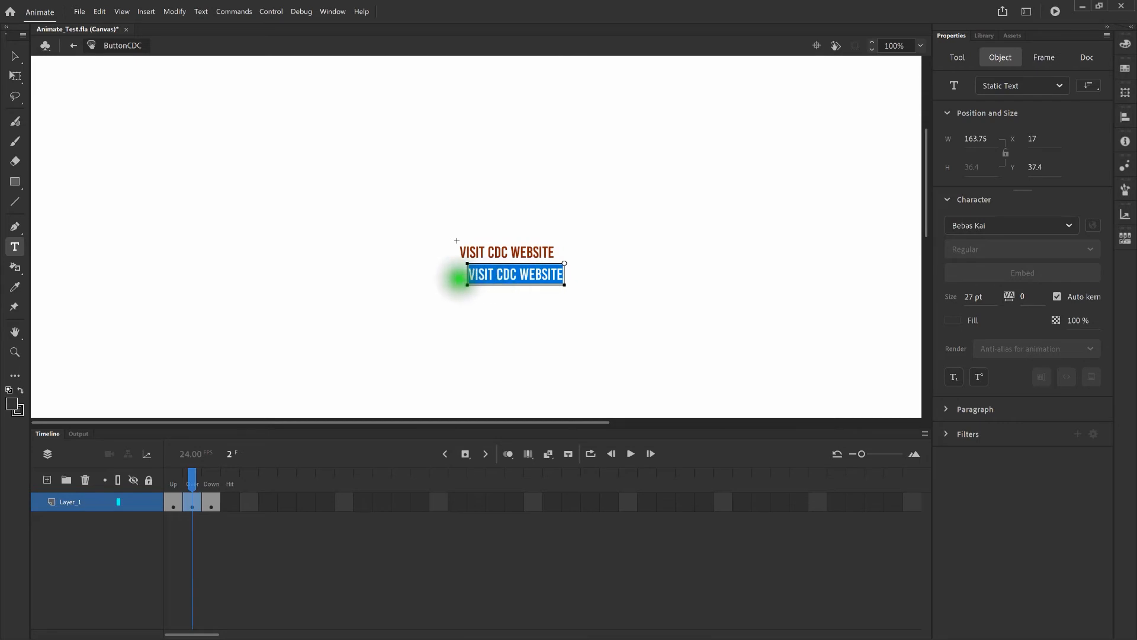
{"action": "left_click", "coordinate": [1069, 225]}
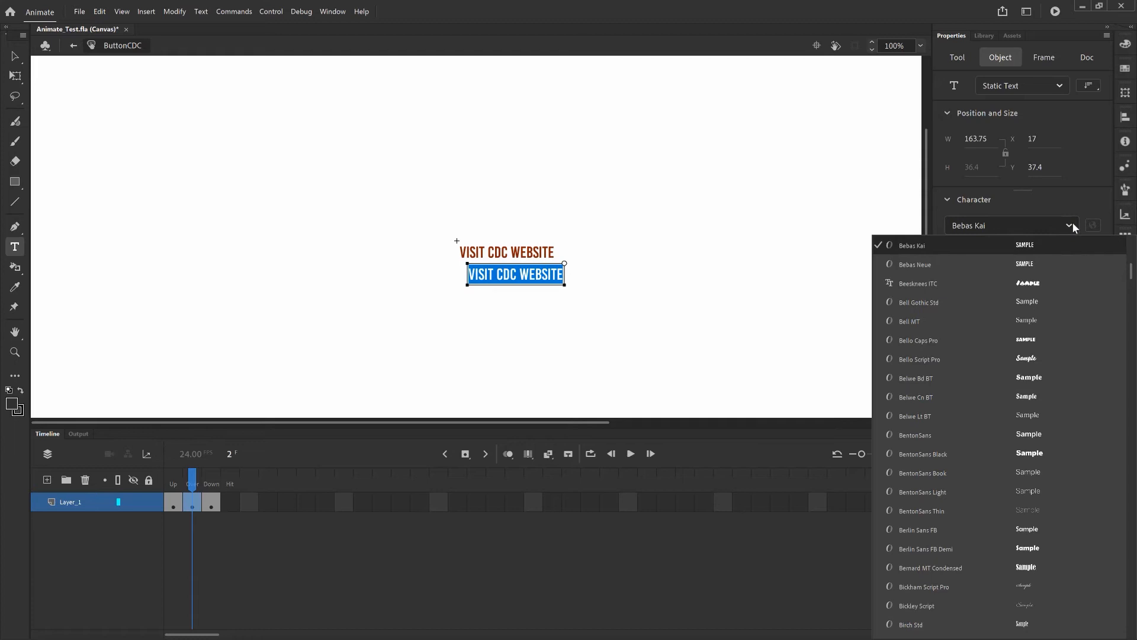
{"action": "left_click", "coordinate": [1060, 204]}
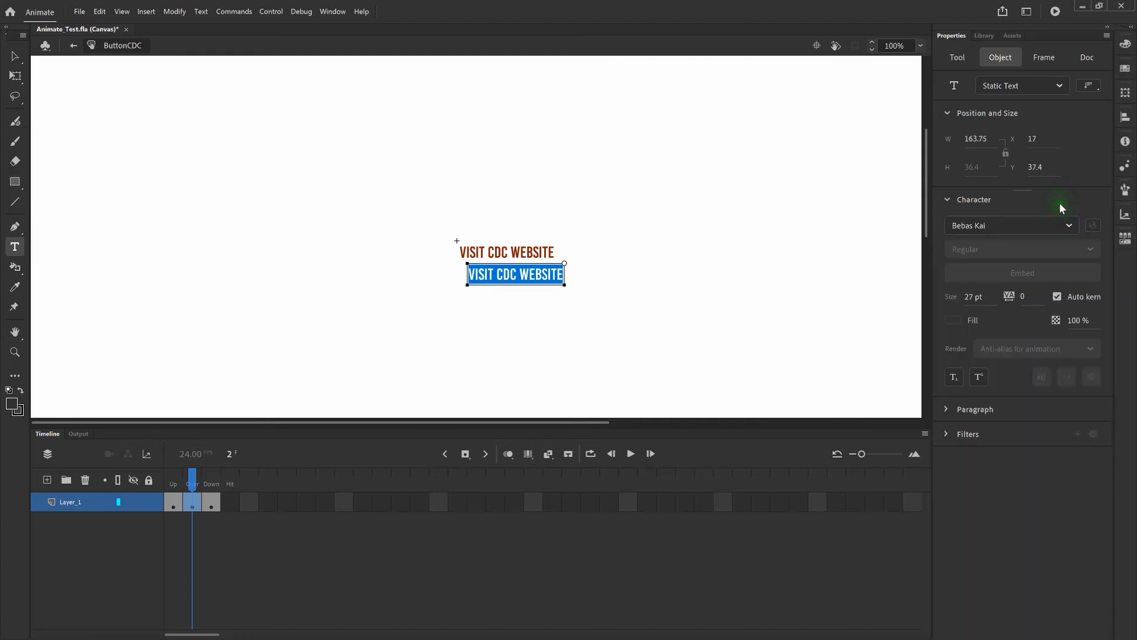
{"action": "left_click", "coordinate": [977, 296]}
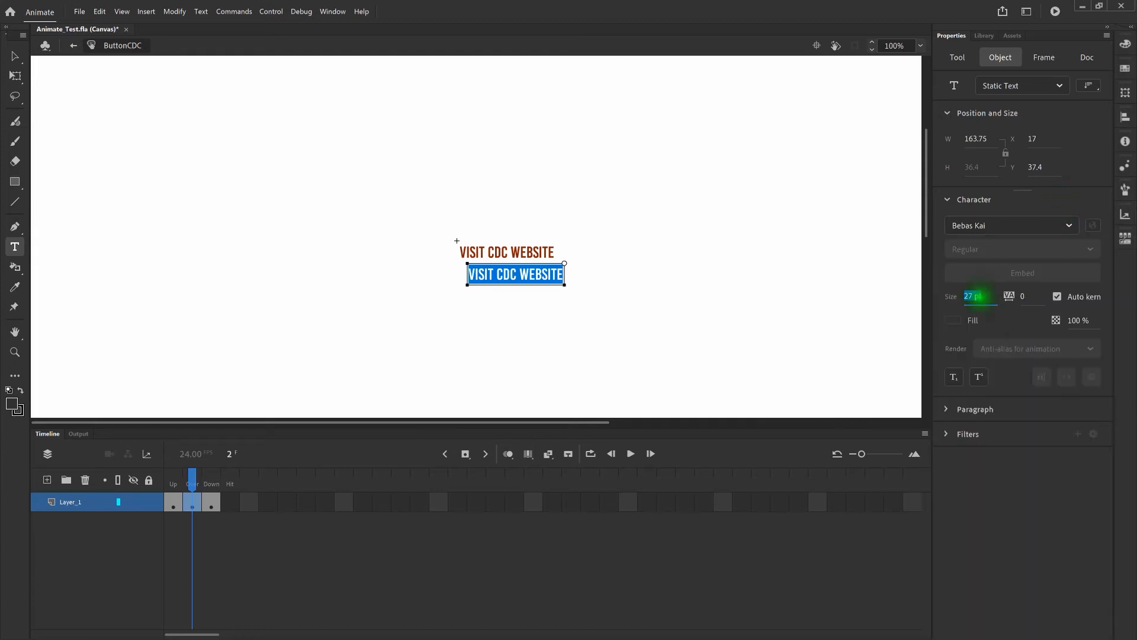
{"action": "left_click", "coordinate": [1082, 307]}
{"action": "left_click", "coordinate": [953, 321]}
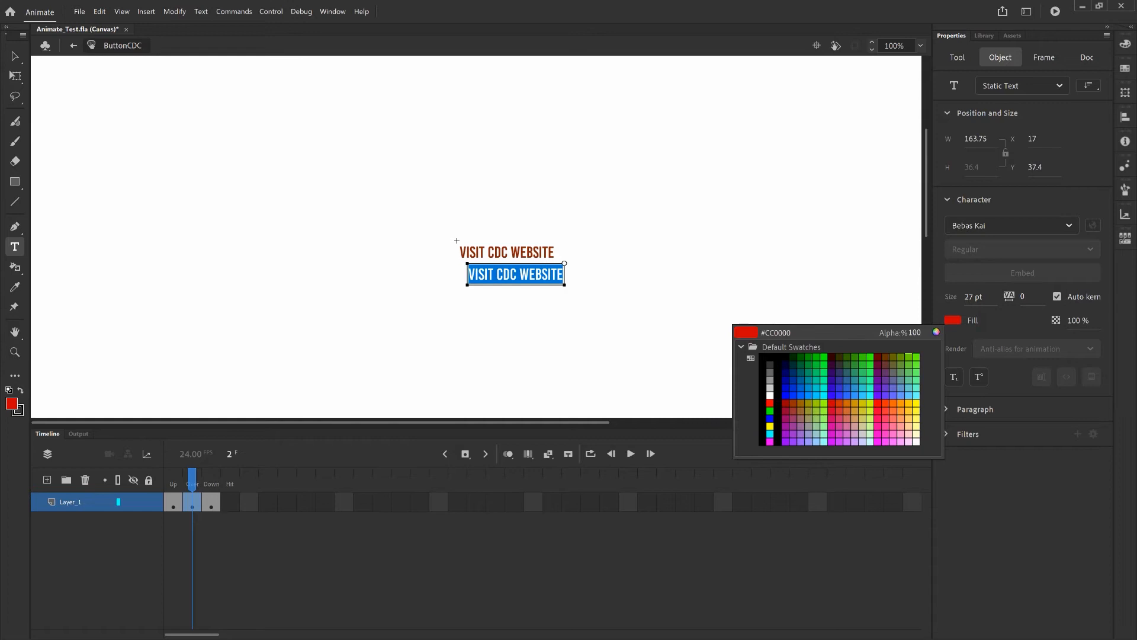
Colour the new VISIT CDC WEBSITE text red and select the lower red copy
{"action": "left_click", "coordinate": [830, 400]}
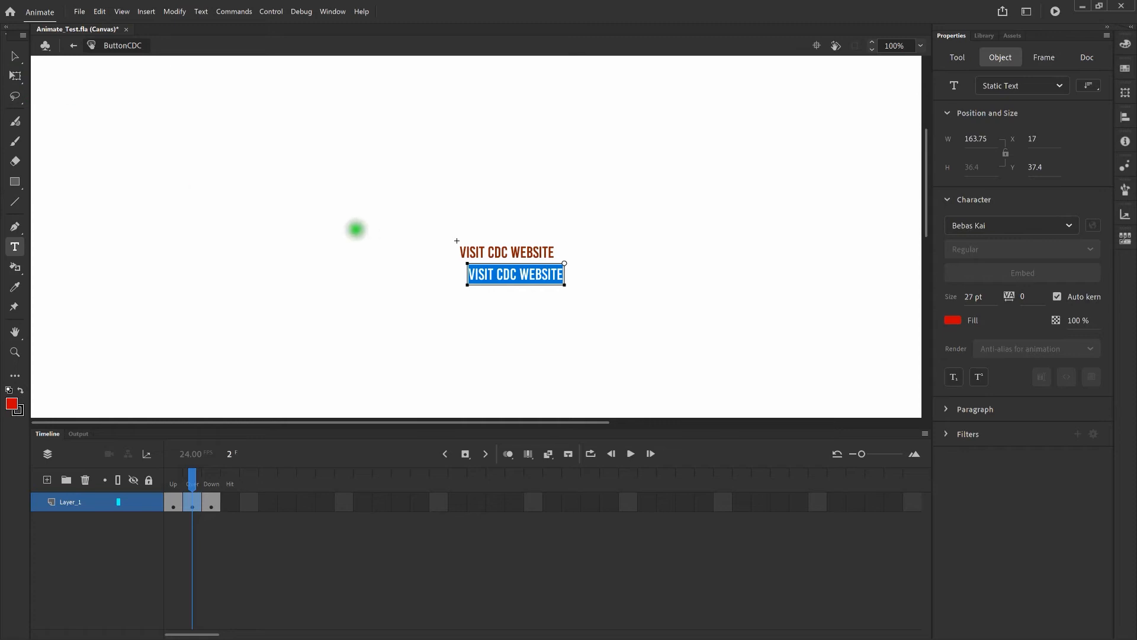
{"action": "left_click", "coordinate": [14, 56]}
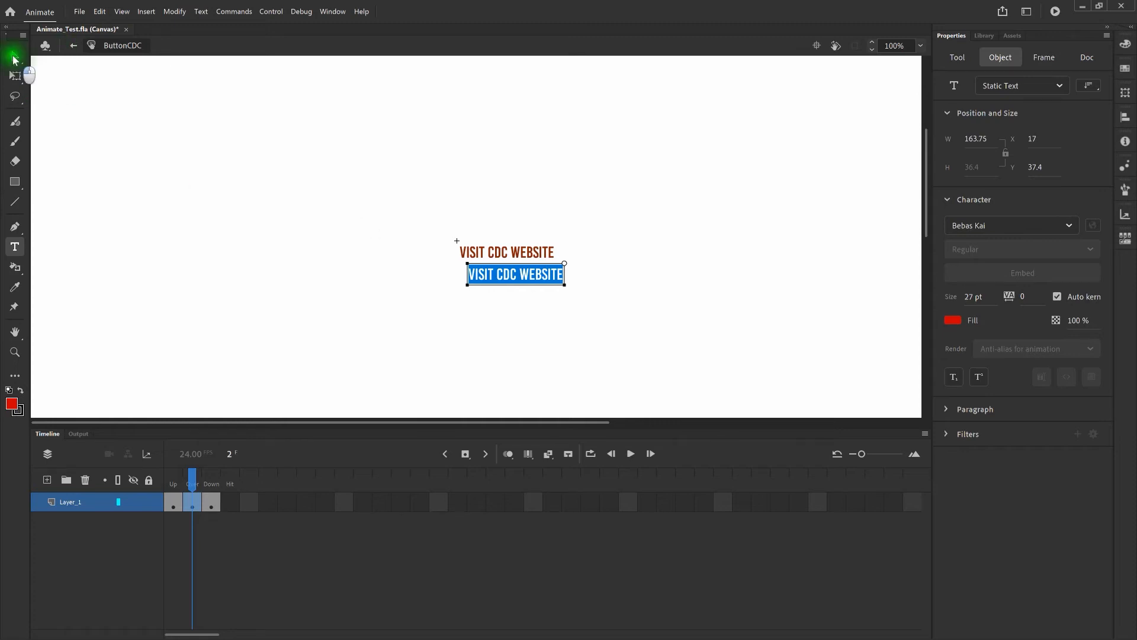
{"action": "left_click", "coordinate": [327, 244]}
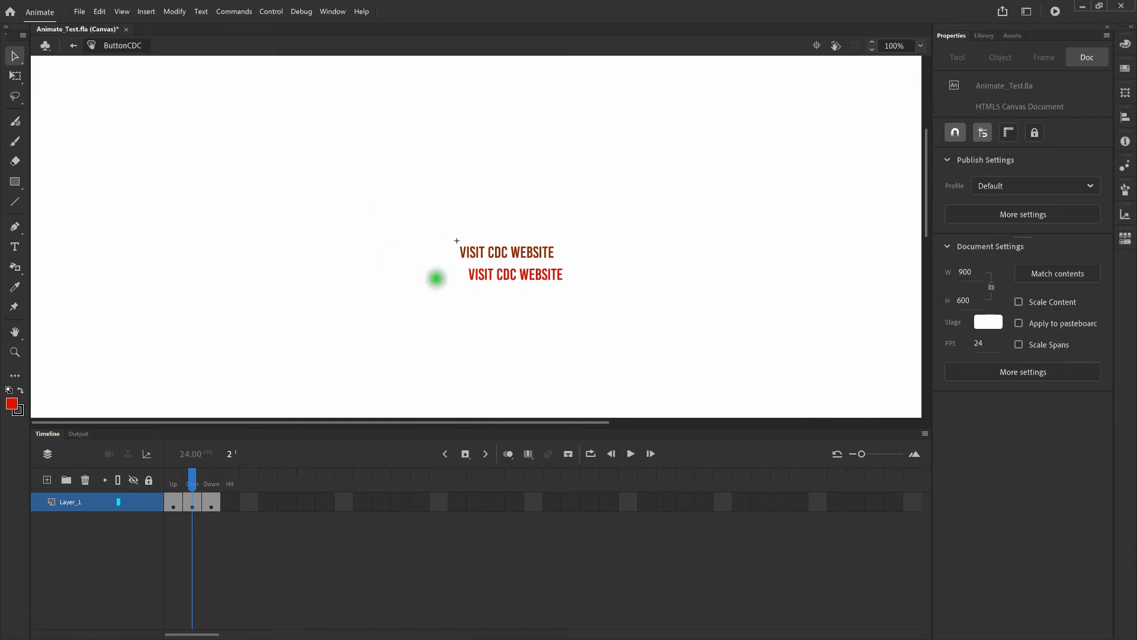
{"action": "left_click", "coordinate": [477, 274]}
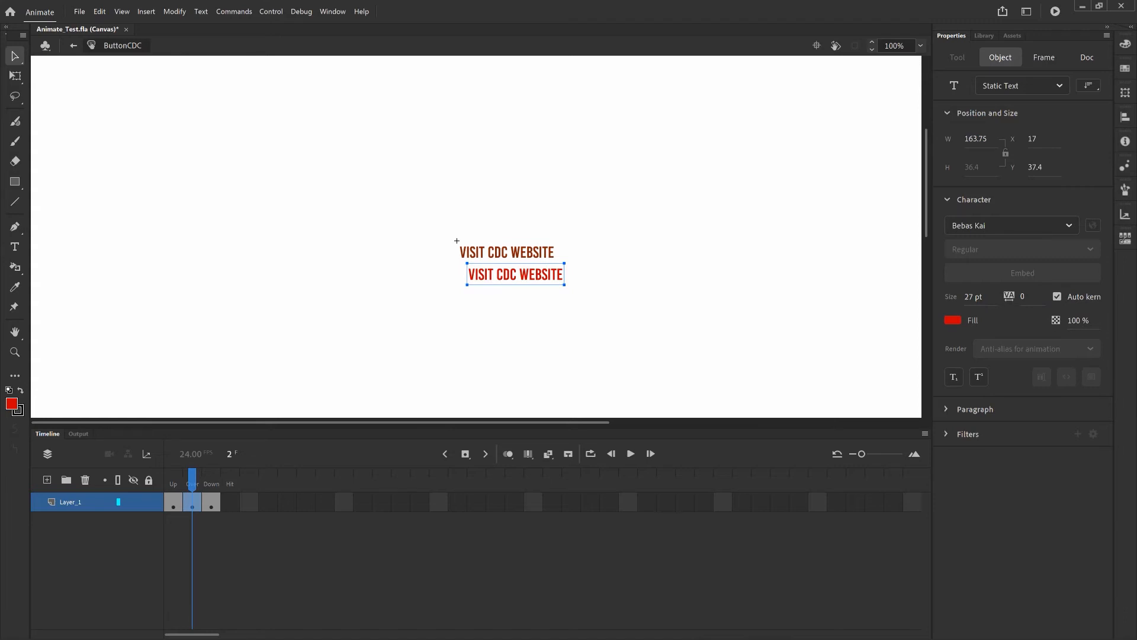
Nudge the red copy exactly over the original label at X 2.3, Y 0
{"action": "key", "text": "shift+Up"}
{"action": "key", "text": "shift+Up"}
{"action": "key", "text": "shift+Up"}
{"action": "key", "text": "shift+Up"}
{"action": "key", "text": "shift+Left"}
{"action": "key", "text": "shift+Left"}
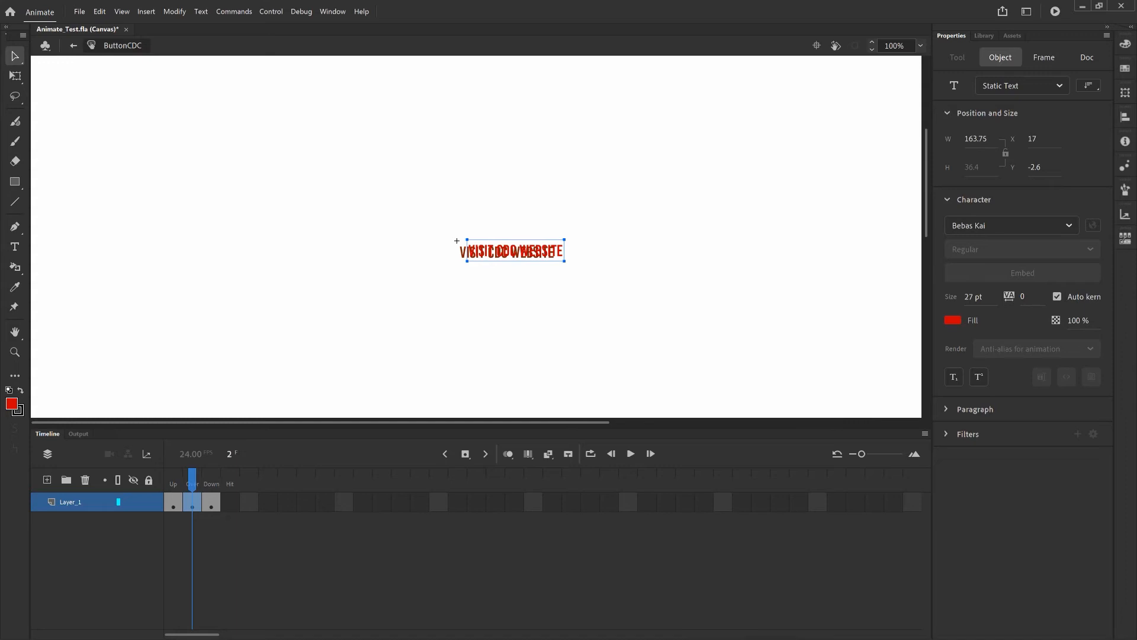
{"action": "key", "text": "shift+Right"}
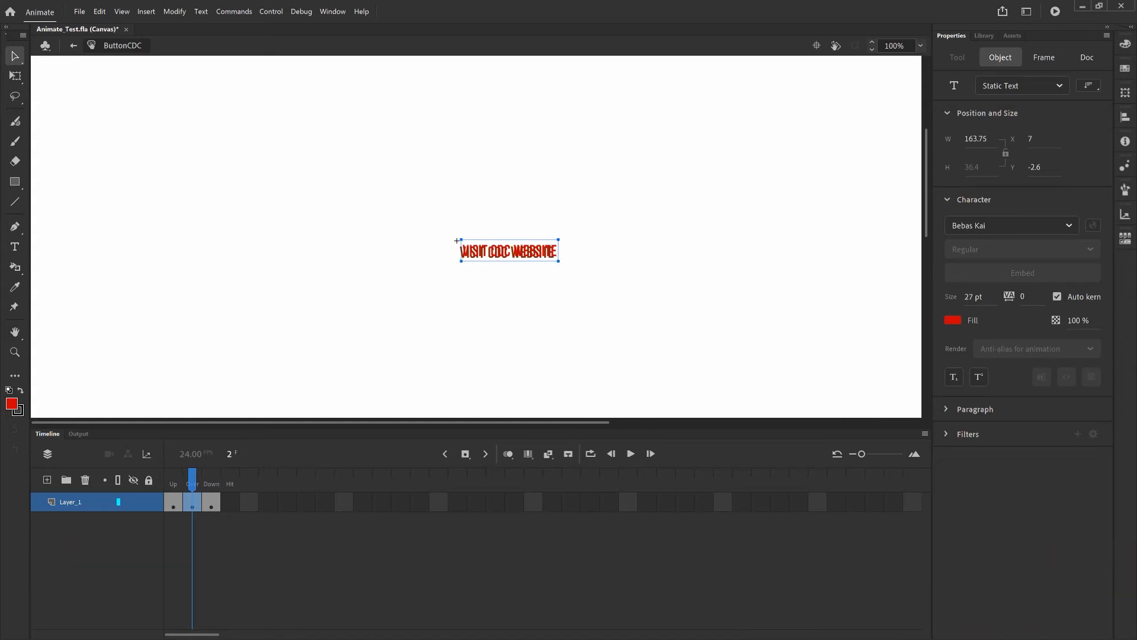
{"action": "key", "text": "ctrl+equal"}
{"action": "key", "text": "ctrl+equal"}
{"action": "key", "text": "ctrl+equal"}
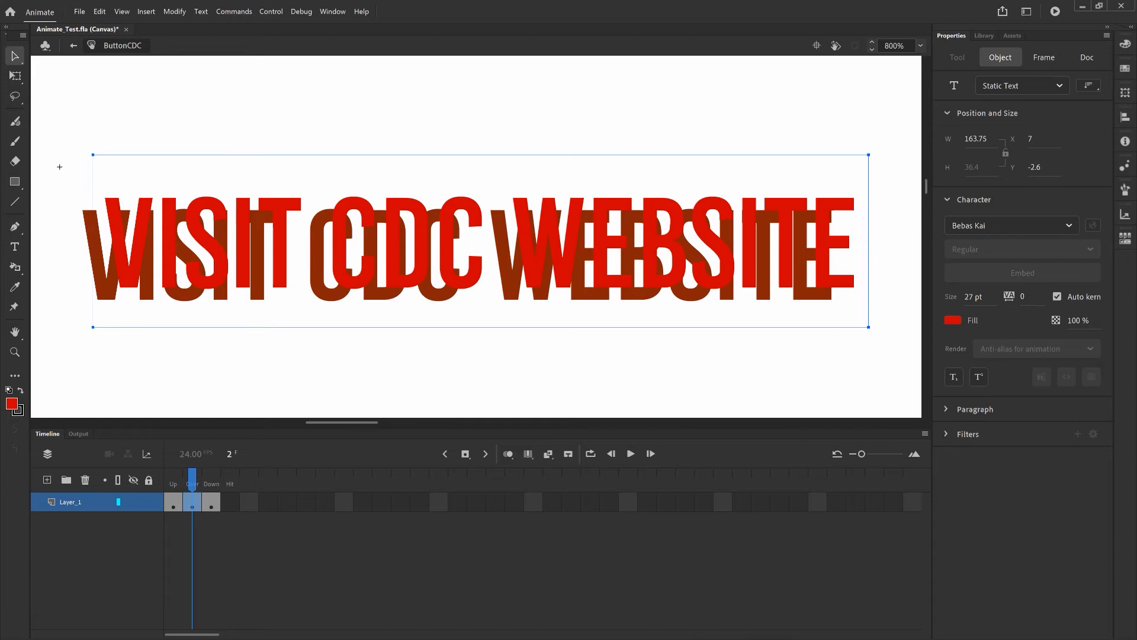
{"action": "key", "text": "Down"}
{"action": "key", "text": "Down"}
{"action": "key", "text": "Down"}
{"action": "key", "text": "Down"}
{"action": "key", "text": "Down"}
{"action": "key", "text": "Down"}
{"action": "key", "text": "Down"}
{"action": "key", "text": "Down"}
{"action": "key", "text": "Down"}
{"action": "key", "text": "Down"}
{"action": "key", "text": "Down"}
{"action": "key", "text": "Down"}
{"action": "key", "text": "Down"}
{"action": "key", "text": "Down"}
{"action": "key", "text": "Down"}
{"action": "key", "text": "Down"}
{"action": "key", "text": "Down"}
{"action": "key", "text": "Down"}
{"action": "key", "text": "Down"}
{"action": "key", "text": "Down"}
{"action": "key", "text": "Down"}
{"action": "key", "text": "Down"}
{"action": "key", "text": "Down"}
{"action": "key", "text": "Down"}
{"action": "key", "text": "Down"}
{"action": "key", "text": "Down"}
{"action": "key", "text": "Left"}
{"action": "key", "text": "Left"}
{"action": "key", "text": "Left"}
{"action": "key", "text": "Left"}
{"action": "key", "text": "Left"}
{"action": "key", "text": "Left"}
{"action": "key", "text": "Left"}
{"action": "key", "text": "Left"}
{"action": "key", "text": "Left"}
{"action": "key", "text": "Left"}
{"action": "key", "text": "Left"}
{"action": "key", "text": "Left"}
{"action": "key", "text": "Left"}
{"action": "key", "text": "Left"}
{"action": "key", "text": "Left"}
{"action": "key", "text": "Left"}
{"action": "key", "text": "Left"}
{"action": "key", "text": "Left"}
{"action": "key", "text": "Left"}
{"action": "key", "text": "Left"}
{"action": "key", "text": "Left"}
{"action": "key", "text": "Left"}
{"action": "key", "text": "Left"}
{"action": "key", "text": "Left"}
{"action": "key", "text": "Left"}
{"action": "key", "text": "Left"}
{"action": "key", "text": "Left"}
{"action": "key", "text": "Left"}
{"action": "key", "text": "Left"}
{"action": "key", "text": "Left"}
{"action": "key", "text": "Left"}
{"action": "key", "text": "Left"}
{"action": "key", "text": "Left"}
{"action": "key", "text": "Left"}
{"action": "key", "text": "Left"}
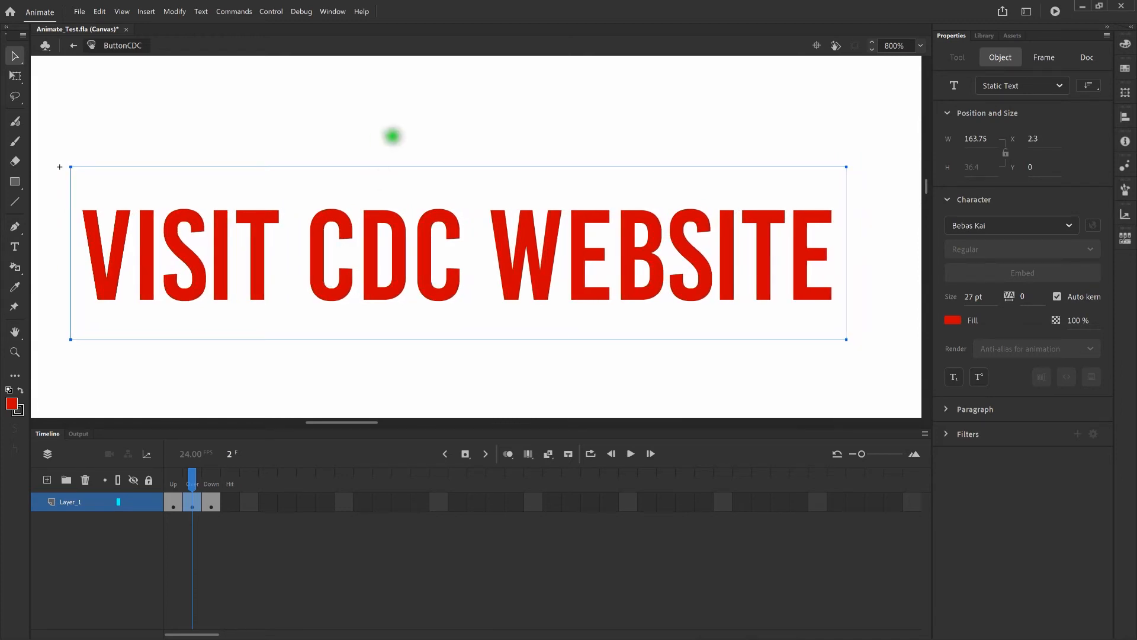
{"action": "left_click", "coordinate": [427, 133]}
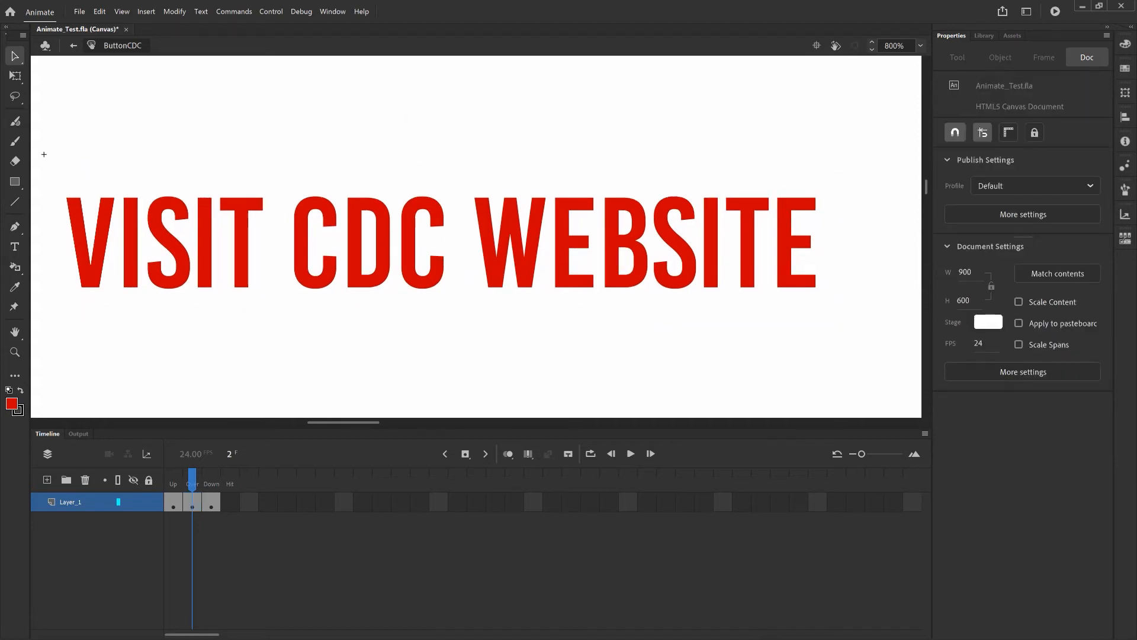
{"action": "key", "text": "ctrl+minus"}
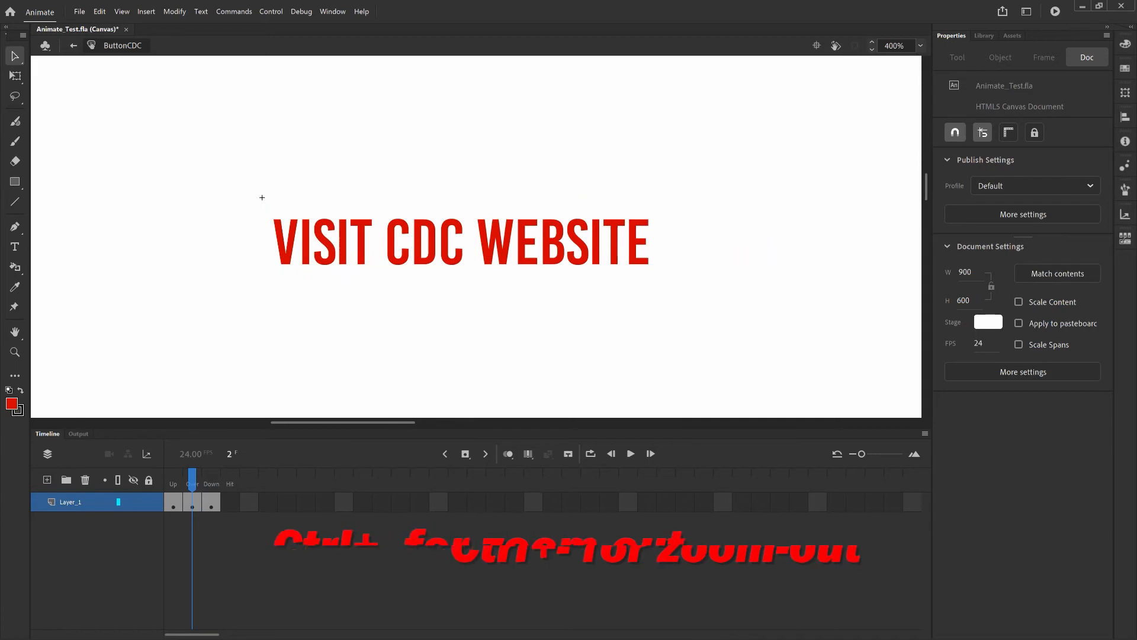
{"action": "key", "text": "ctrl+minus"}
{"action": "key", "text": "ctrl+minus"}
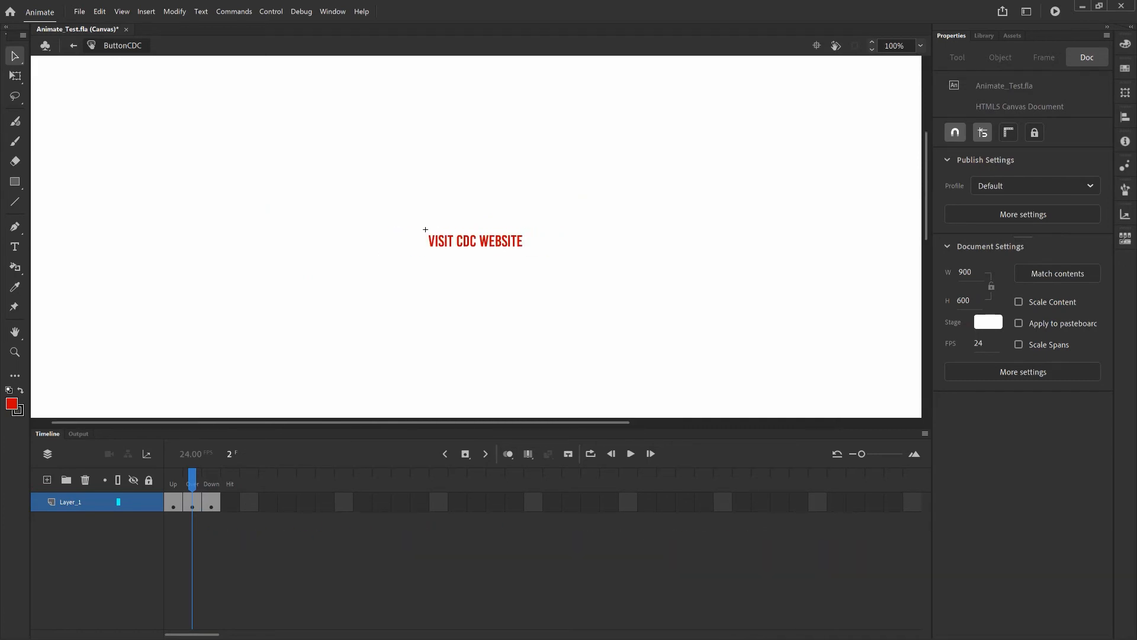
{"action": "left_click", "coordinate": [212, 481]}
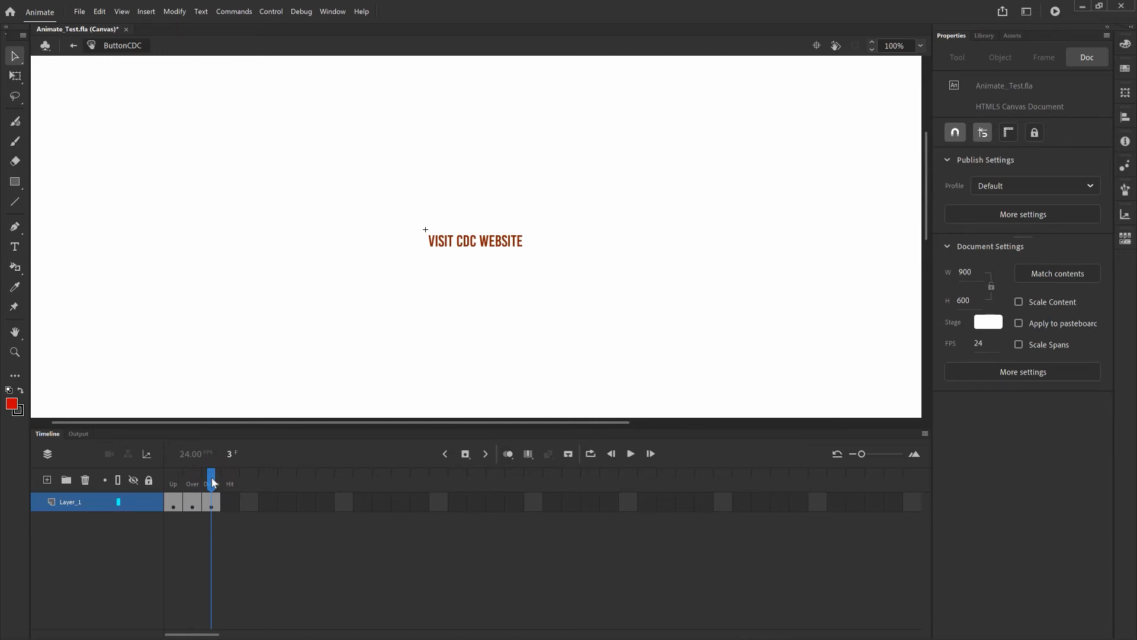
On the Down frame, type VISIT CDC WEBSITE in a new text box below the original
{"action": "left_click", "coordinate": [15, 246]}
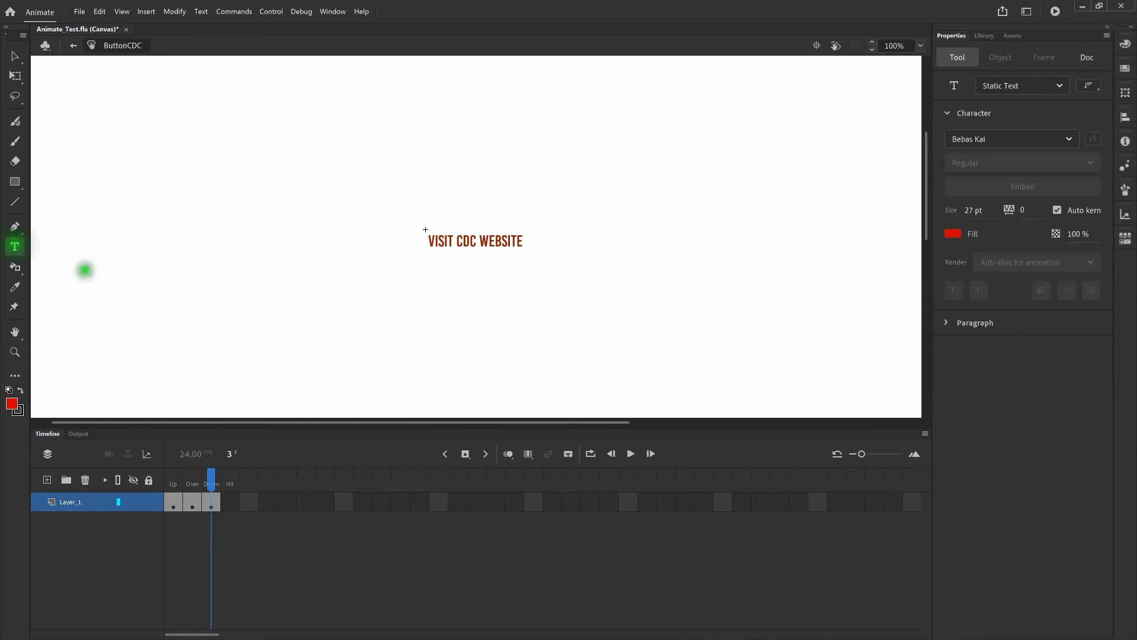
{"action": "left_click", "coordinate": [432, 262]}
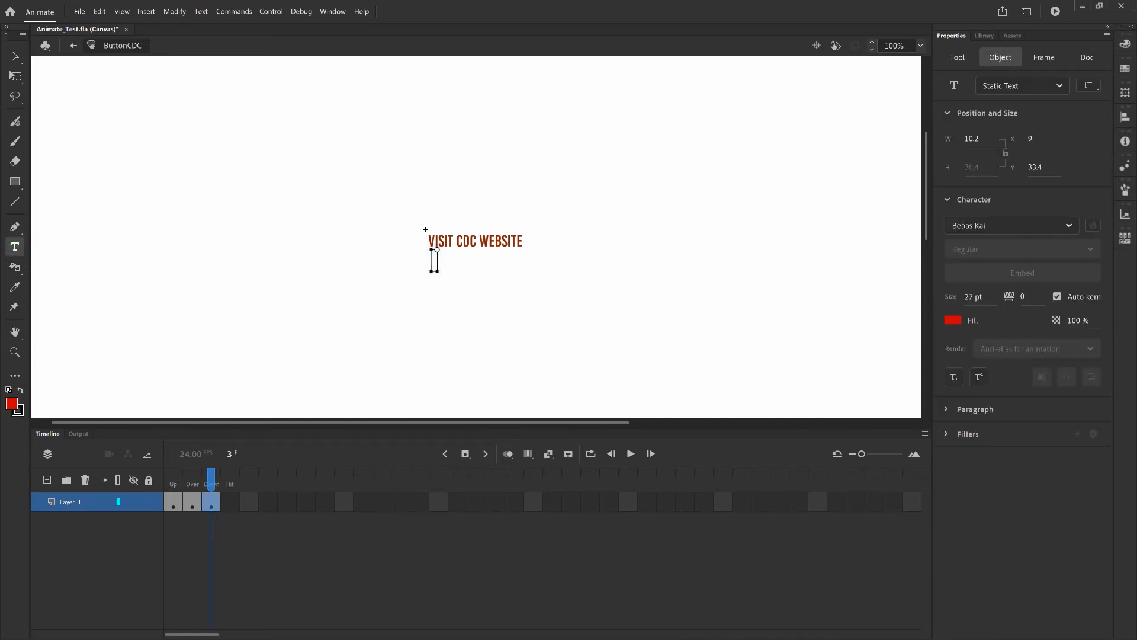
{"action": "type", "text": "VISIT CDC WEBSITE"}
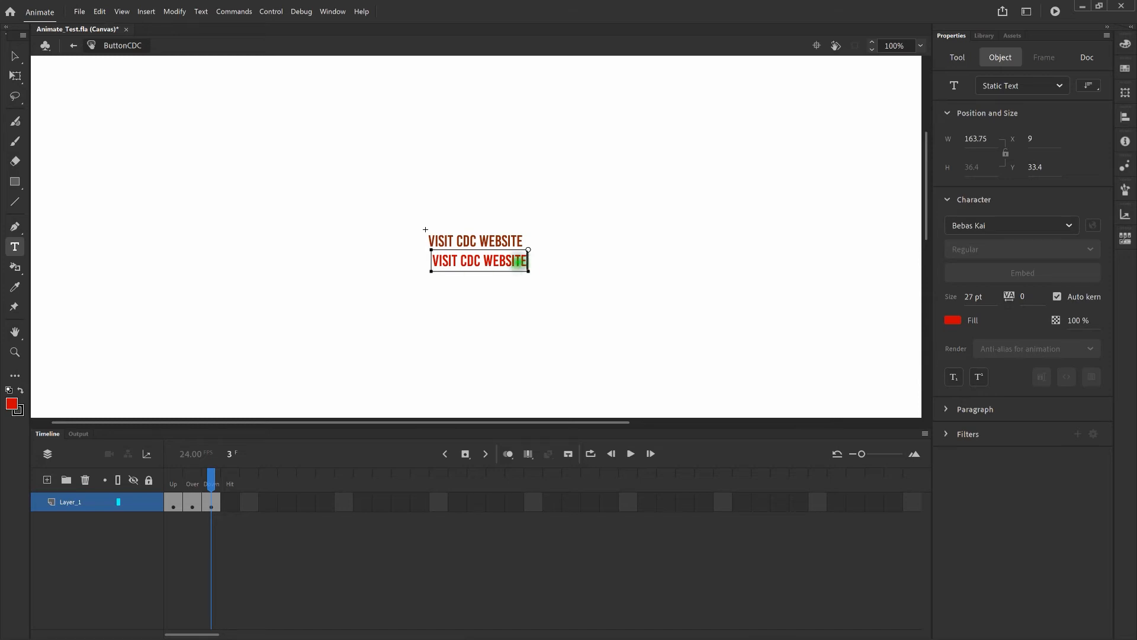
Give the new text a dark red #660000 fill
{"action": "left_click", "coordinate": [528, 259]}
{"action": "left_click_drag", "start_coordinate": [529, 260], "coordinate": [414, 259]}
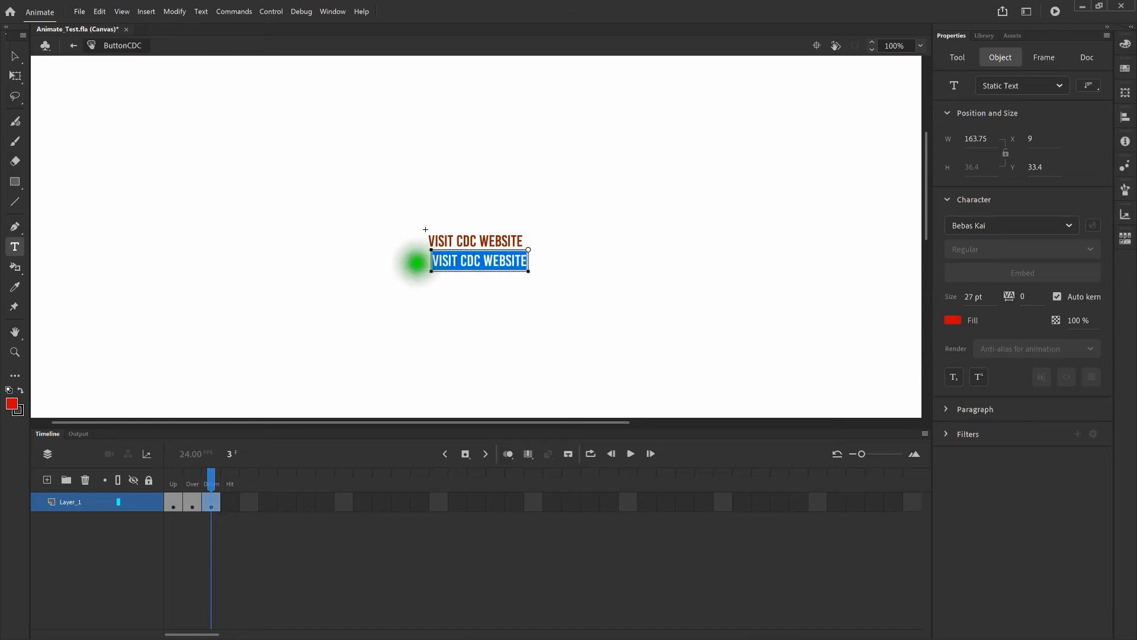
{"action": "left_click", "coordinate": [953, 320]}
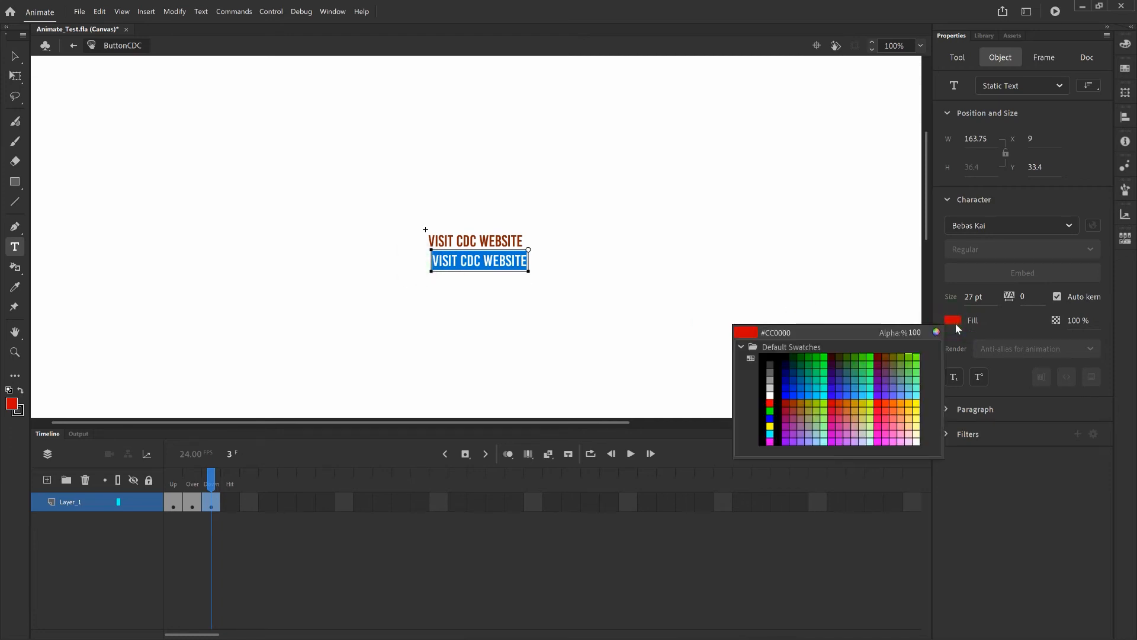
{"action": "left_click", "coordinate": [880, 356]}
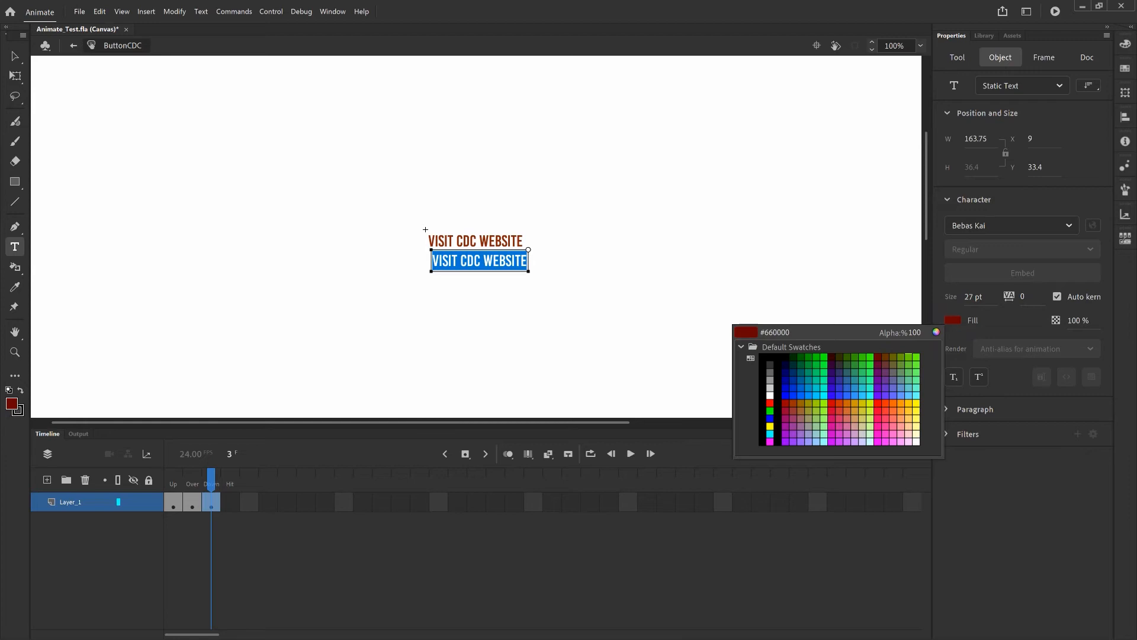
{"action": "left_click", "coordinate": [878, 357]}
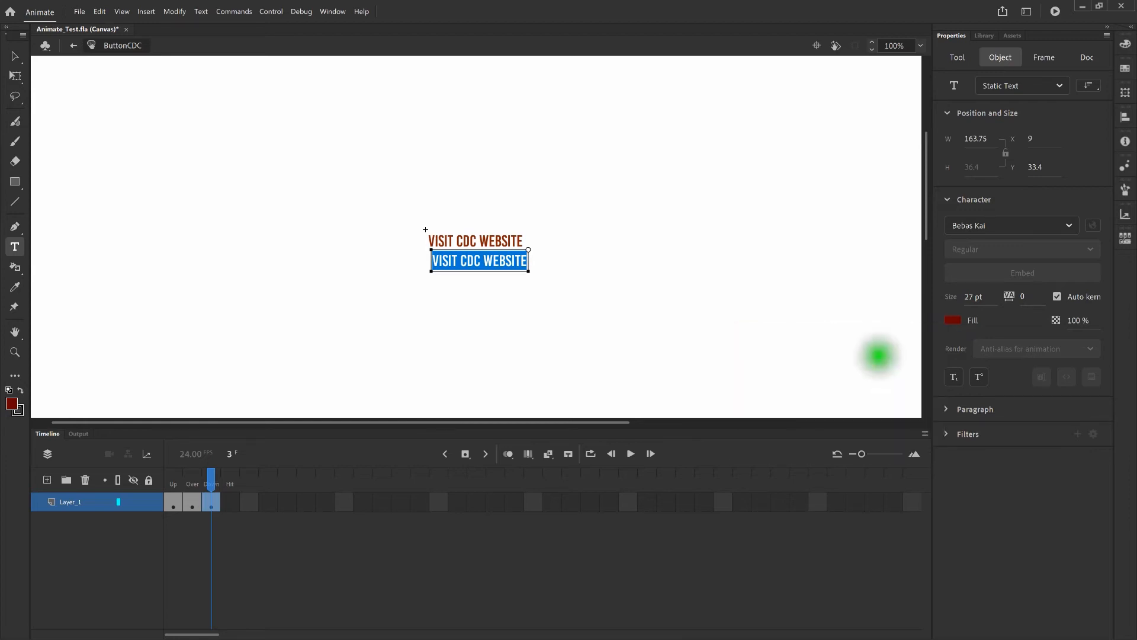
{"action": "left_click", "coordinate": [15, 56]}
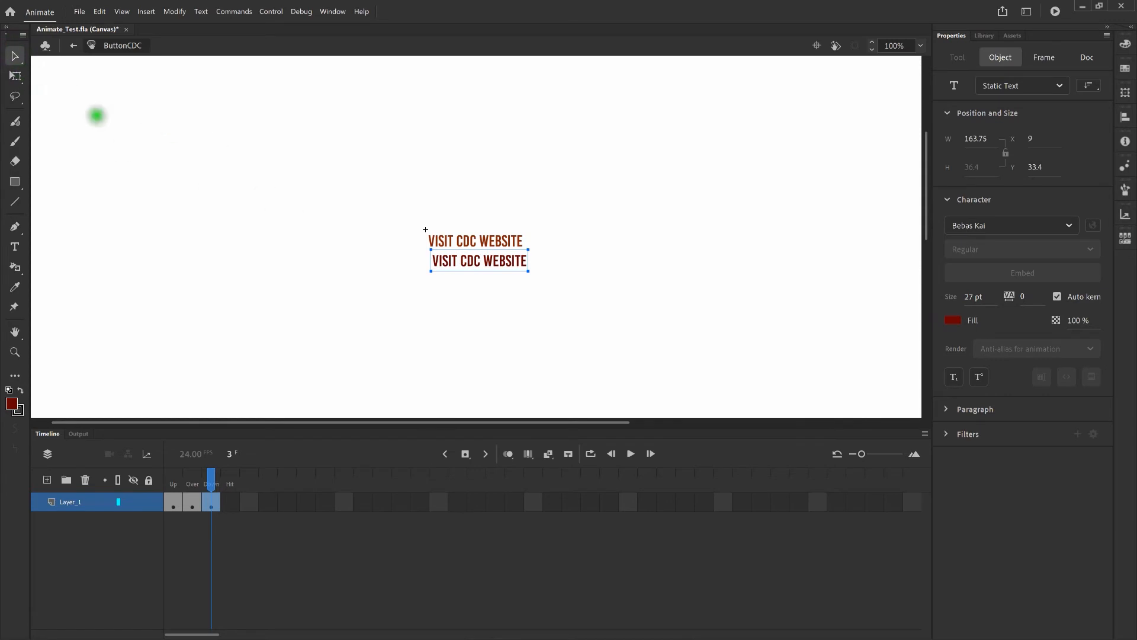
Nudge the dark red copy exactly over the original label at X 2.2, Y 0
{"action": "left_click", "coordinate": [333, 241]}
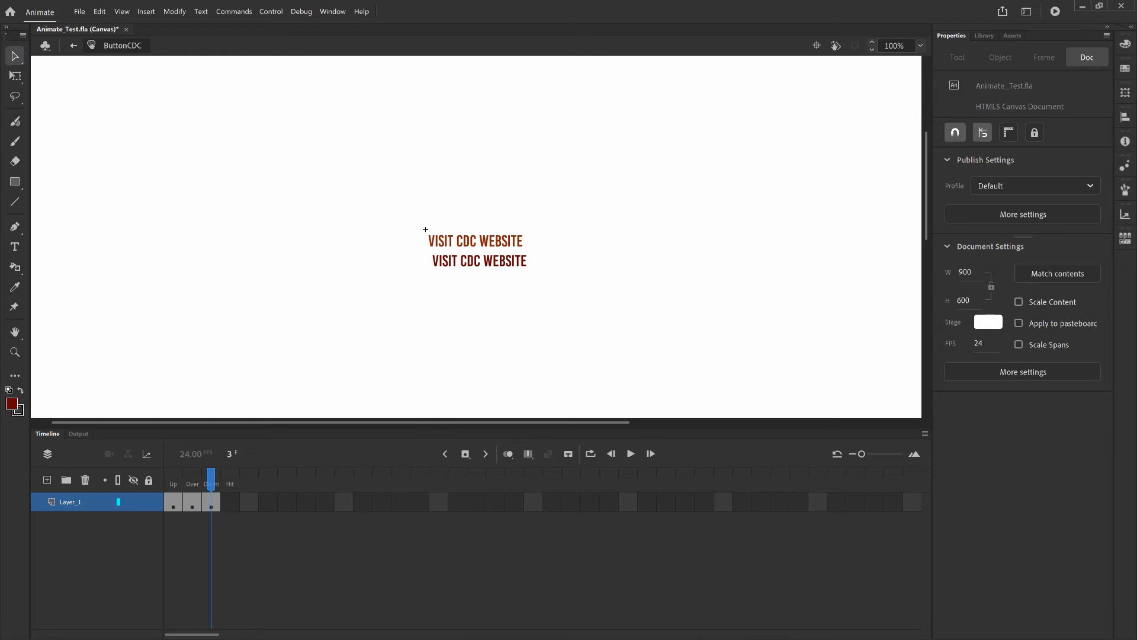
{"action": "scroll", "coordinate": [425, 229], "scroll_direction": "up", "scroll_amount": 5}
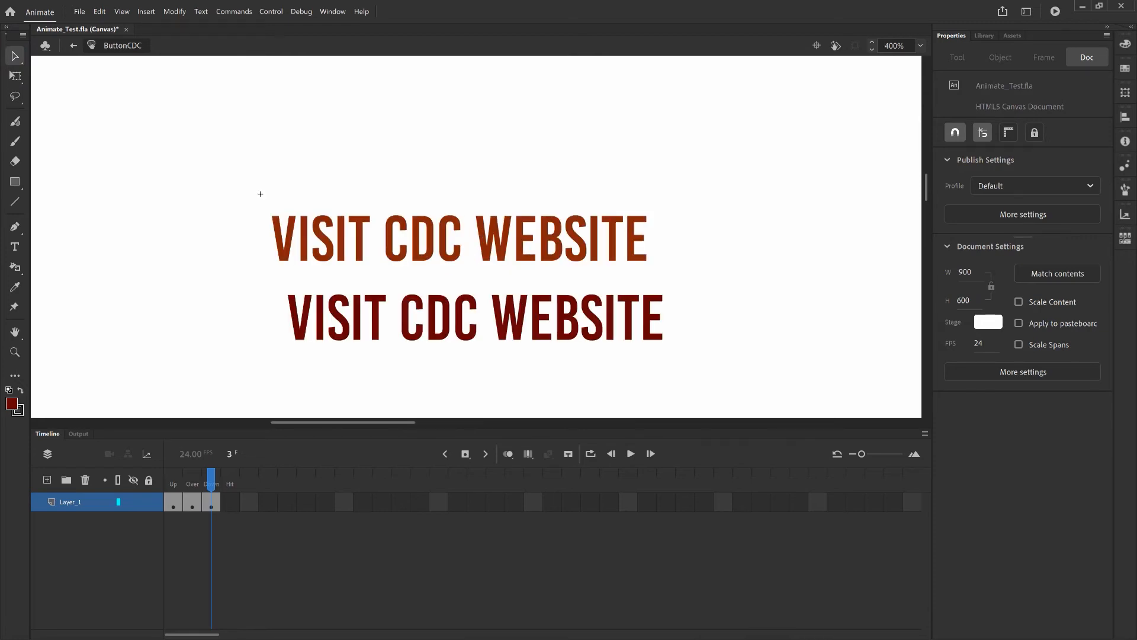
{"action": "left_click", "coordinate": [474, 328]}
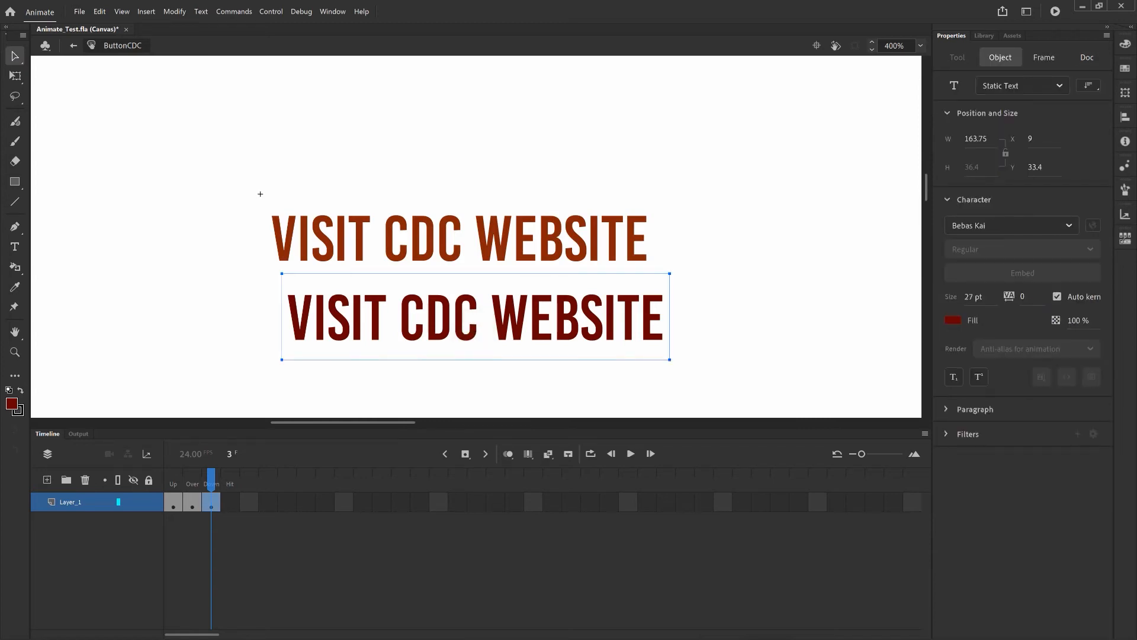
{"action": "key", "text": "Up"}
{"action": "key", "text": "Up"}
{"action": "key", "text": "Up"}
{"action": "key", "text": "Up"}
{"action": "key", "text": "Up"}
{"action": "key", "text": "Up"}
{"action": "key", "text": "Up"}
{"action": "key", "text": "Up"}
{"action": "key", "text": "Up"}
{"action": "key", "text": "Up"}
{"action": "key", "text": "Up"}
{"action": "key", "text": "Up"}
{"action": "key", "text": "Up"}
{"action": "key", "text": "Up"}
{"action": "key", "text": "Up"}
{"action": "key", "text": "Up"}
{"action": "key", "text": "Up"}
{"action": "key", "text": "Up"}
{"action": "key", "text": "Up"}
{"action": "key", "text": "Up"}
{"action": "key", "text": "Up"}
{"action": "key", "text": "Up"}
{"action": "key", "text": "Up"}
{"action": "key", "text": "Up"}
{"action": "key", "text": "Up"}
{"action": "key", "text": "Up"}
{"action": "key", "text": "Up"}
{"action": "key", "text": "Up"}
{"action": "key", "text": "Left"}
{"action": "key", "text": "Left"}
{"action": "key", "text": "Left"}
{"action": "key", "text": "Left"}
{"action": "key", "text": "Left"}
{"action": "key", "text": "Left"}
{"action": "key", "text": "Left"}
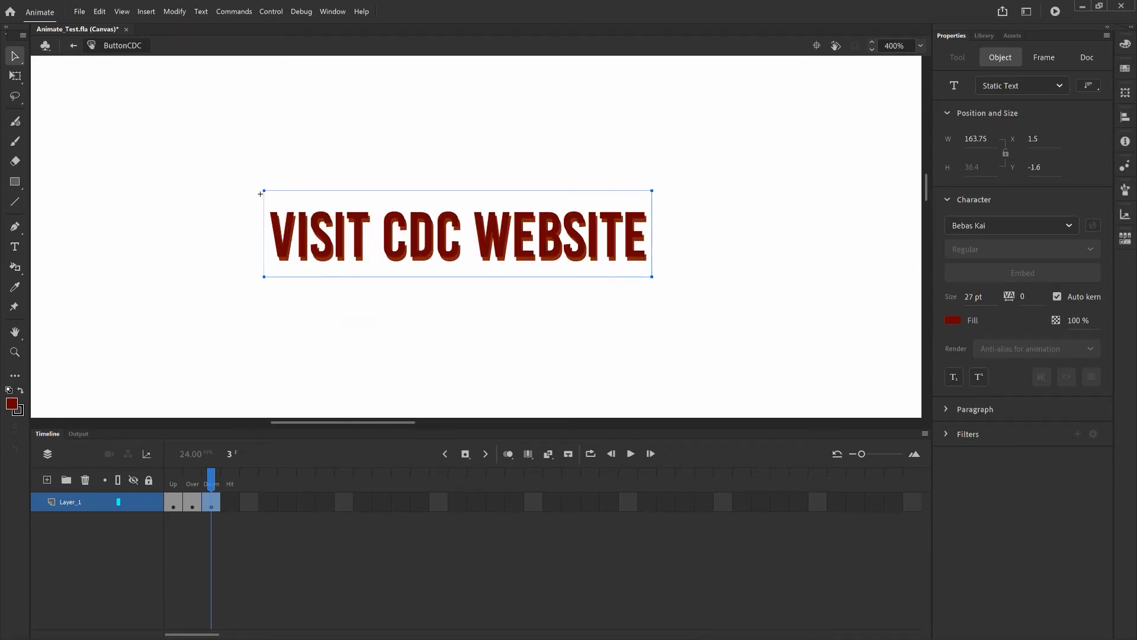
{"action": "key", "text": "ctrl+equal"}
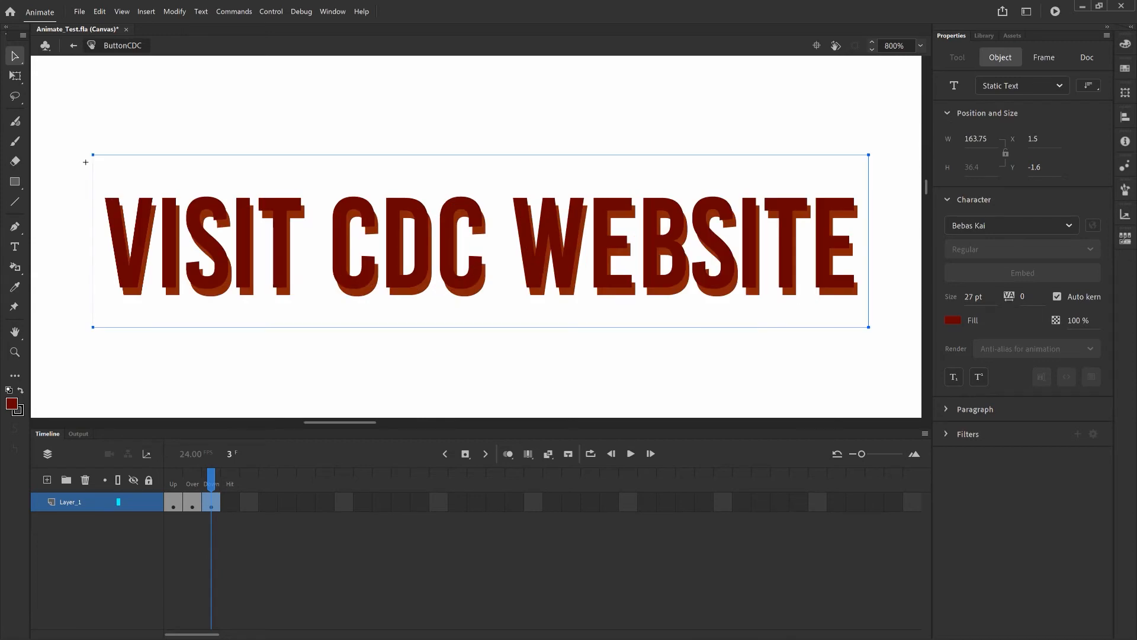
{"action": "key", "text": "Down"}
{"action": "key", "text": "Down"}
{"action": "key", "text": "Down"}
{"action": "key", "text": "Down"}
{"action": "key", "text": "Down"}
{"action": "key", "text": "Down"}
{"action": "key", "text": "Down"}
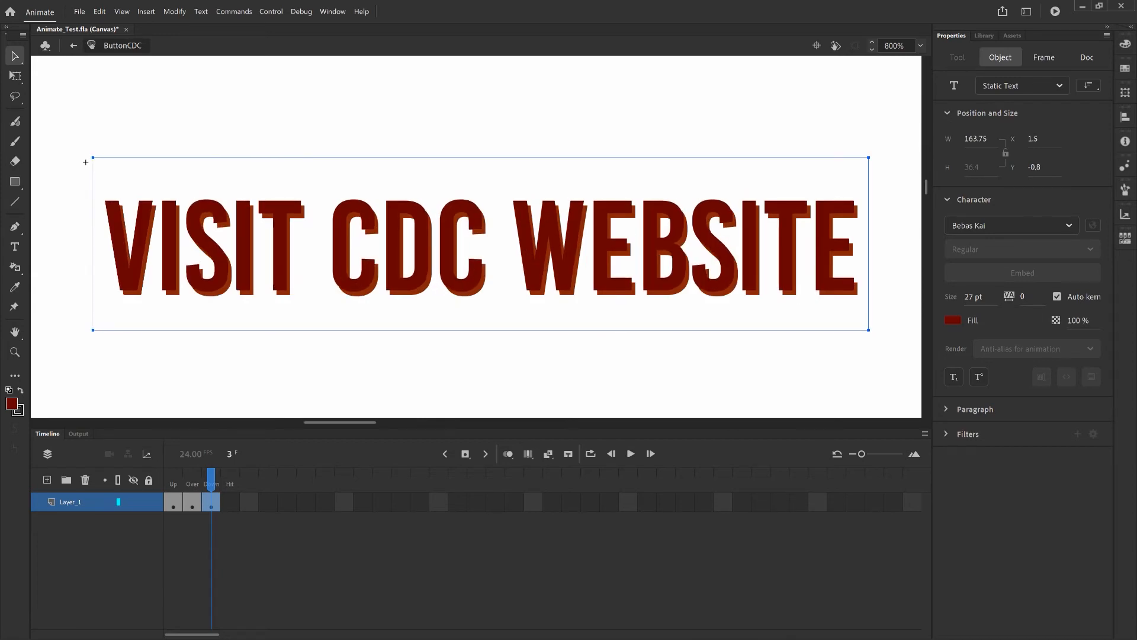
{"action": "key", "text": "Down"}
{"action": "key", "text": "Down"}
{"action": "key", "text": "Down"}
{"action": "key", "text": "Down"}
{"action": "key", "text": "Down"}
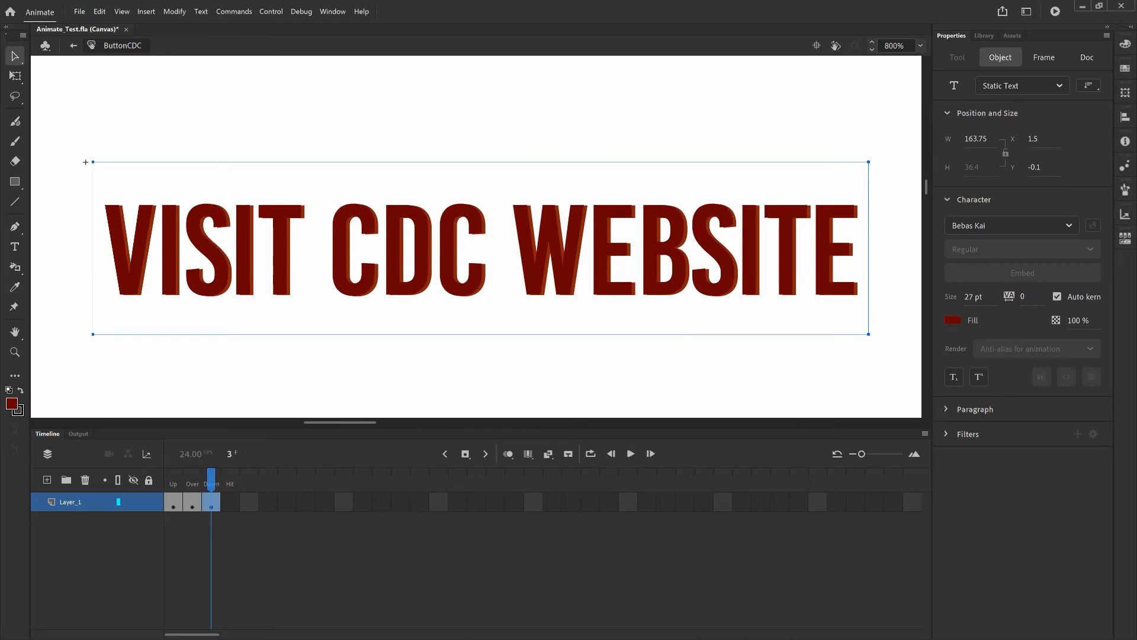
{"action": "key", "text": "Right"}
{"action": "key", "text": "Right"}
{"action": "key", "text": "Right"}
{"action": "key", "text": "Right"}
{"action": "key", "text": "Right"}
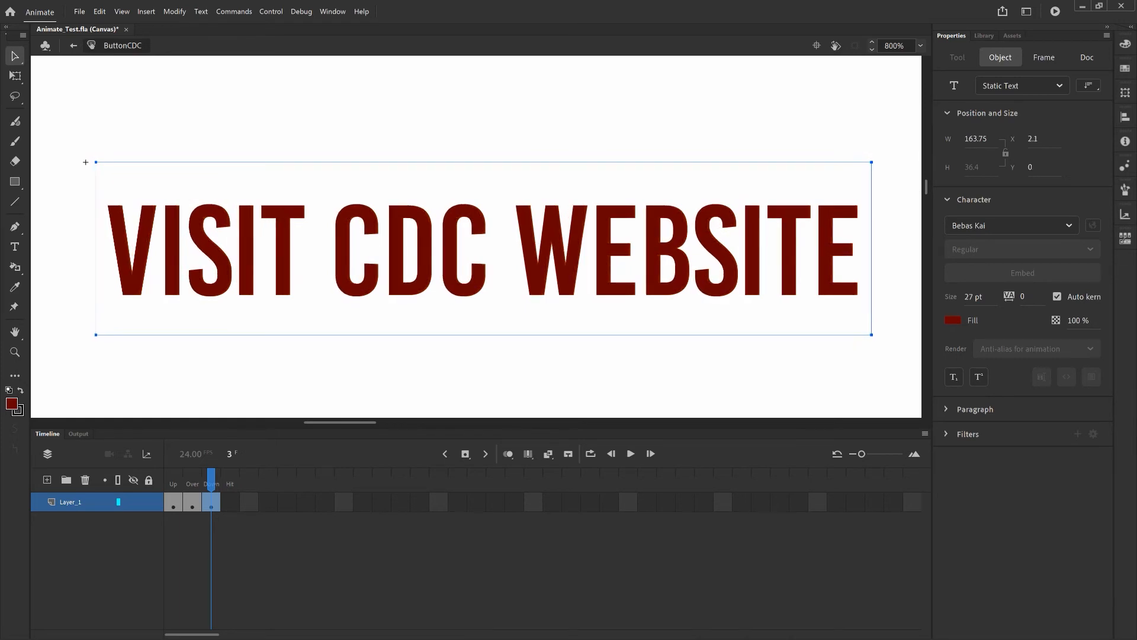
{"action": "key", "text": "Right"}
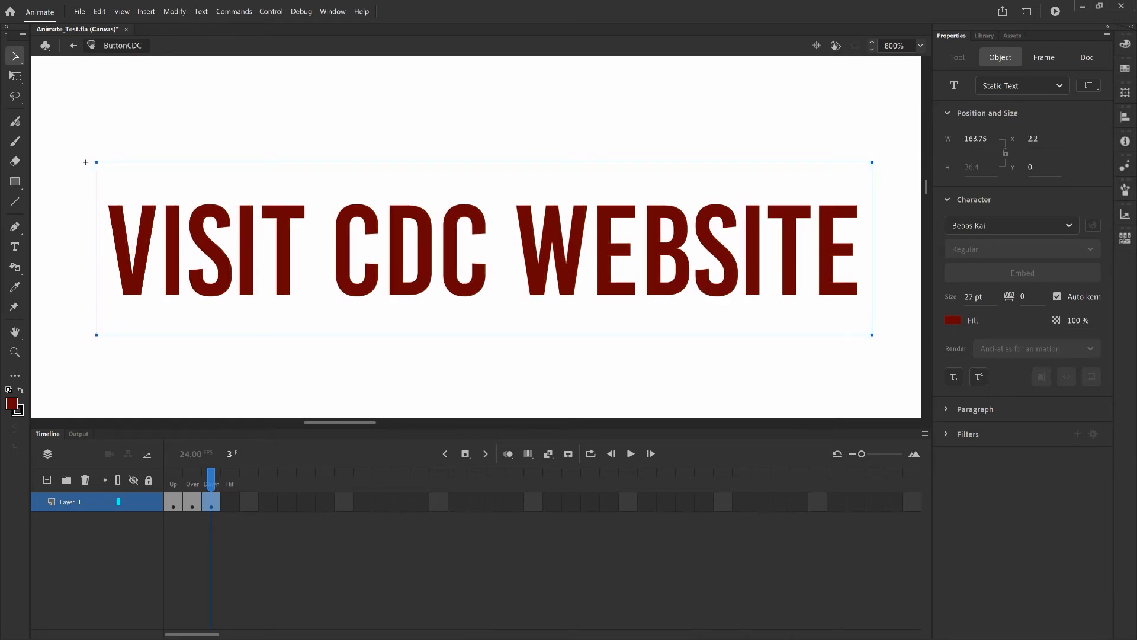
{"action": "key", "text": "ctrl+1"}
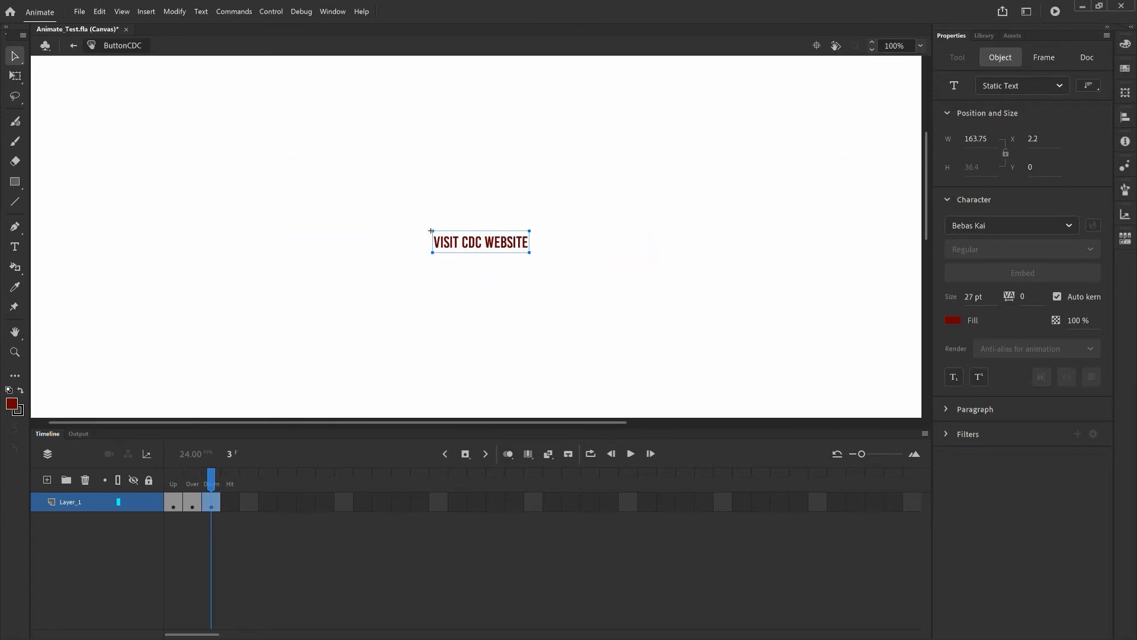
{"action": "left_click", "coordinate": [475, 332]}
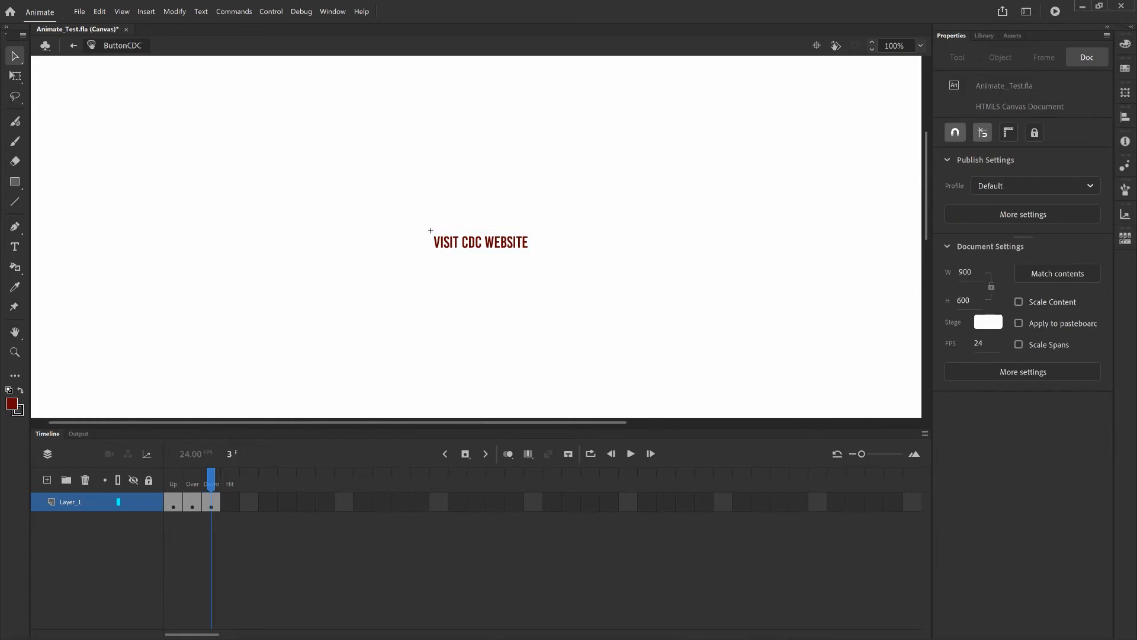
Return to Scene 1 and test the movie in the browser with Ctrl+Enter
{"action": "left_click", "coordinate": [73, 47]}
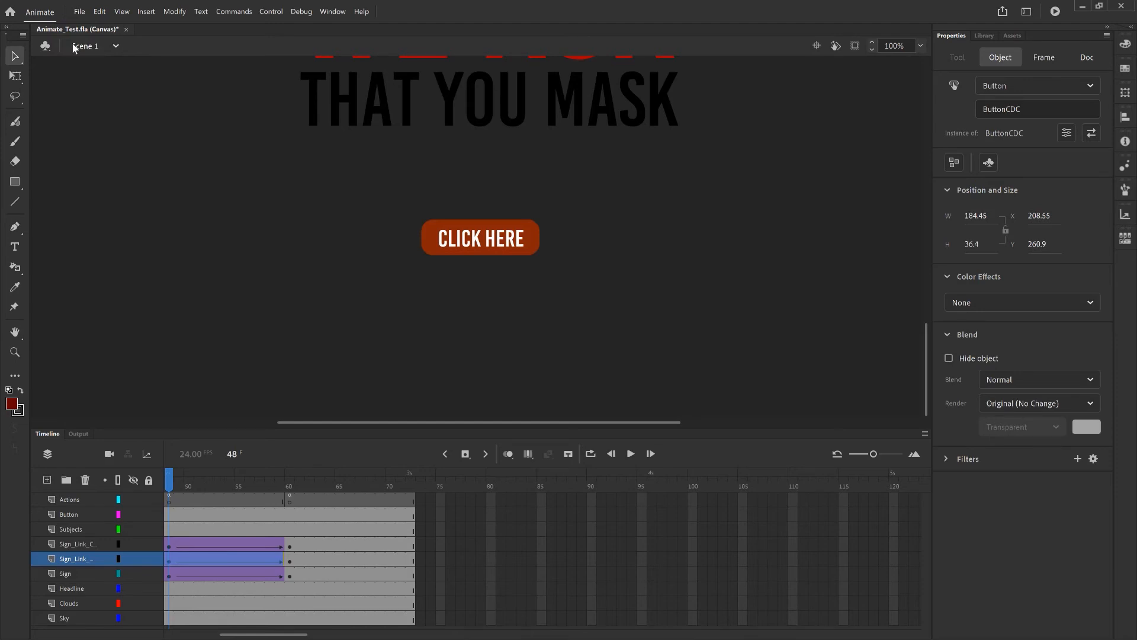
{"action": "key", "text": "ctrl+0"}
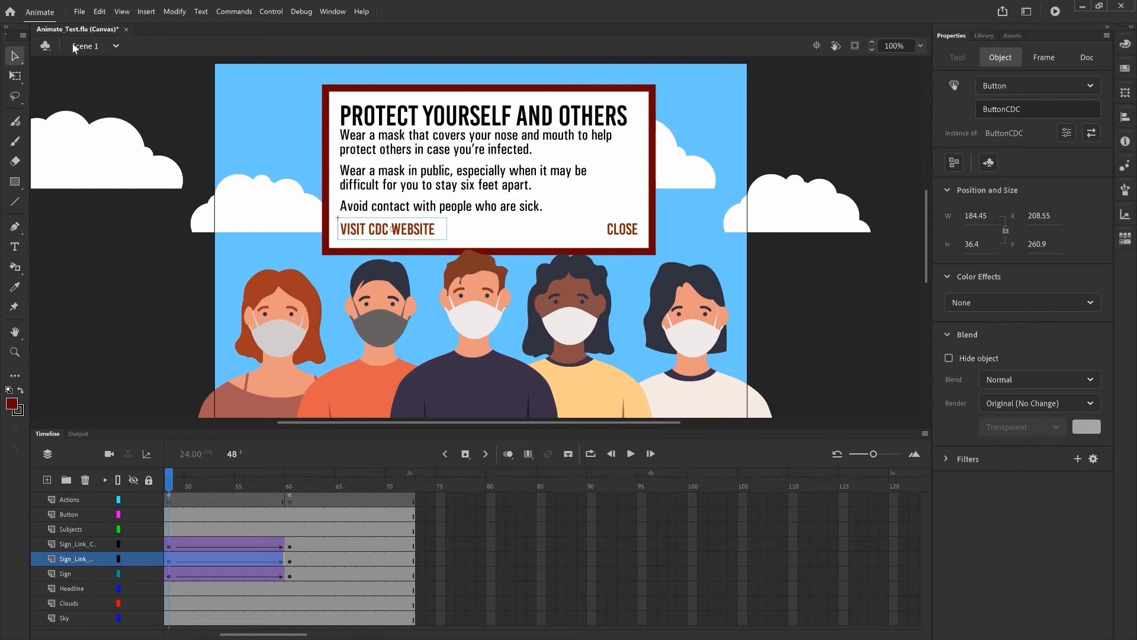
{"action": "key", "text": "ctrl+Return"}
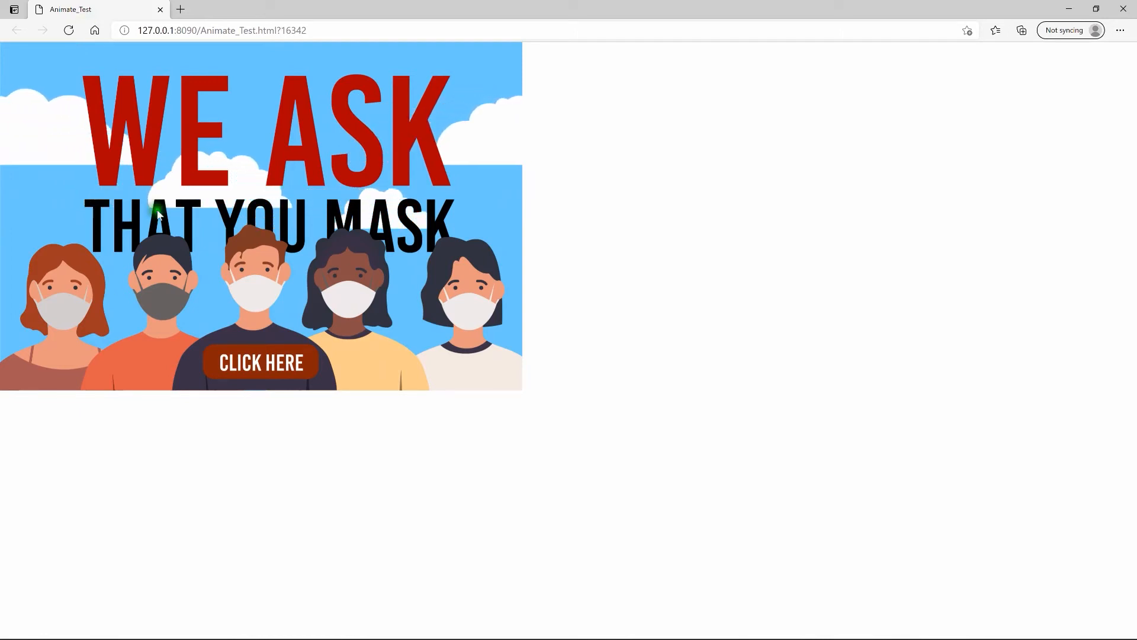
Open the mask-tips popup and follow VISIT CDC WEBSITE to cdc.gov in a new tab
{"action": "left_click", "coordinate": [262, 372]}
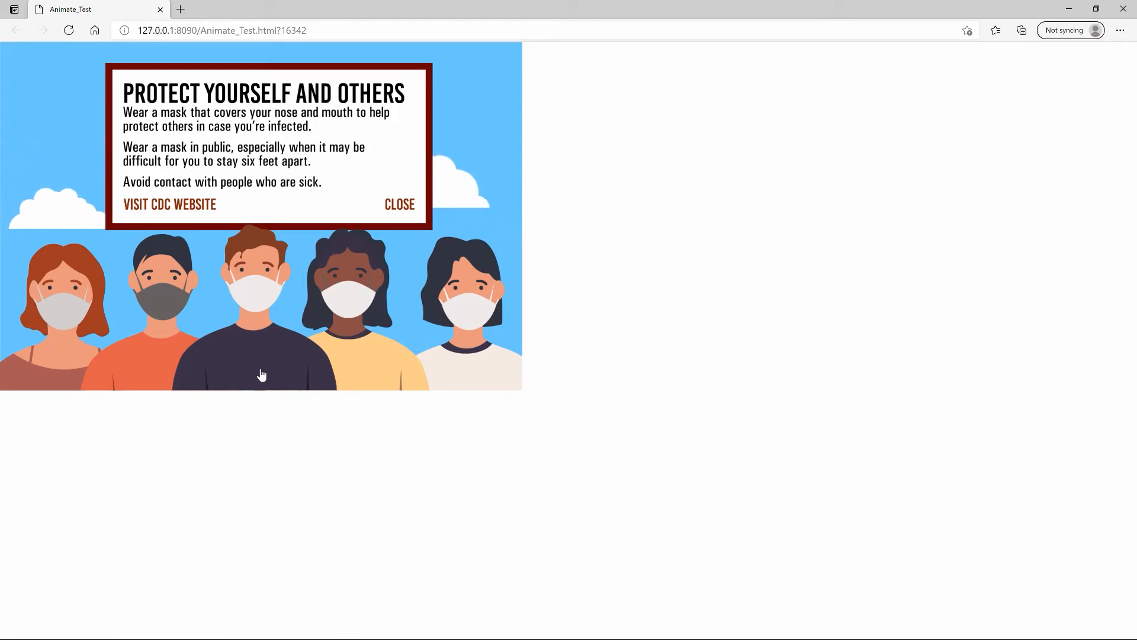
{"action": "left_click", "coordinate": [199, 207]}
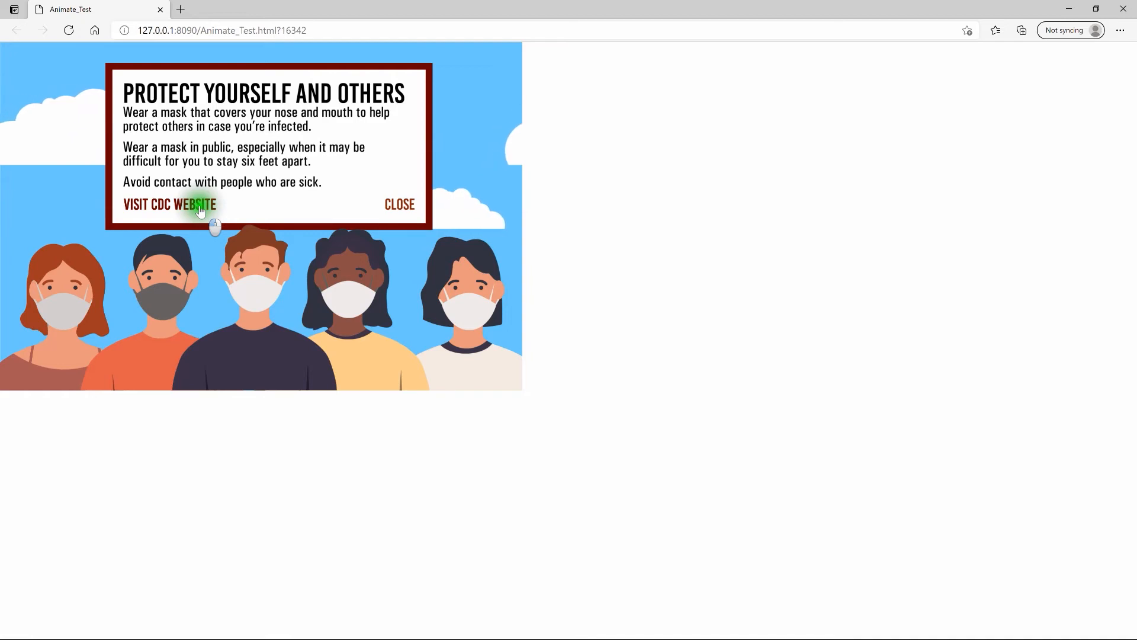
{"action": "left_click", "coordinate": [199, 207]}
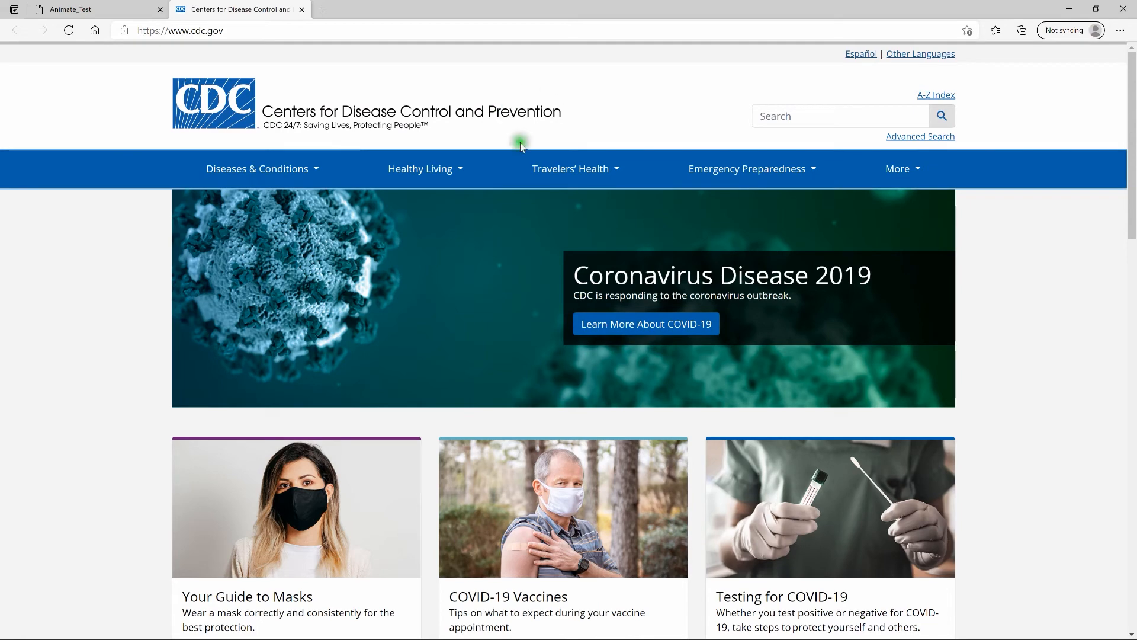
Close the Edge test window with Ctrl+W
{"action": "key", "text": "ctrl+w"}
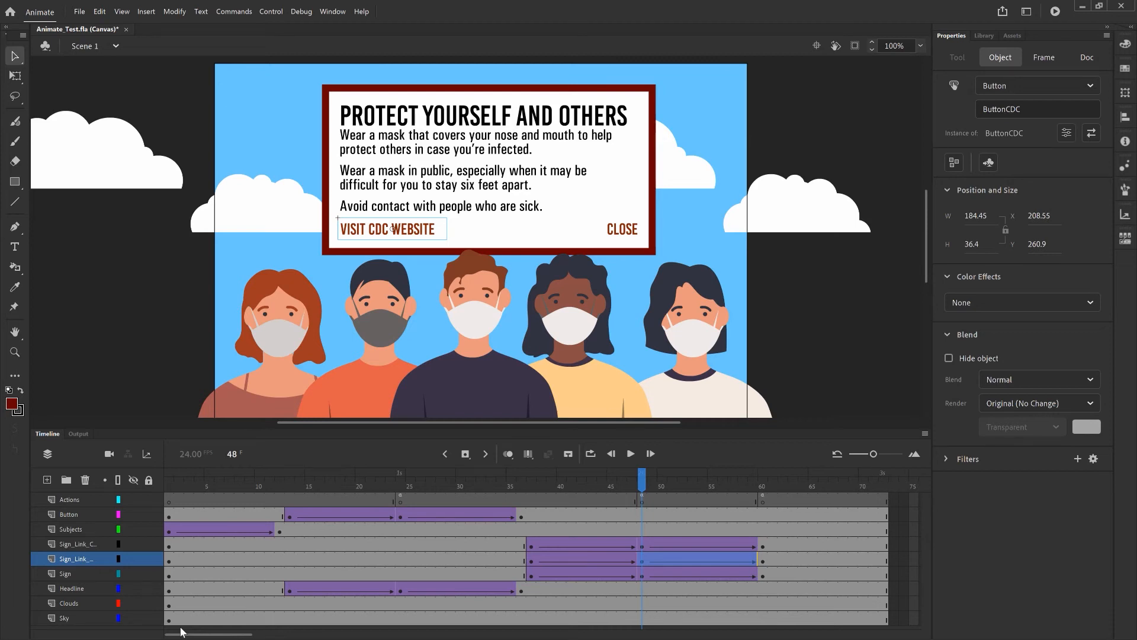
Edit the CLOSE button in place and copy its first frame into the Over and Down frames
{"action": "left_click", "coordinate": [622, 228]}
{"action": "right_click", "coordinate": [625, 229]}
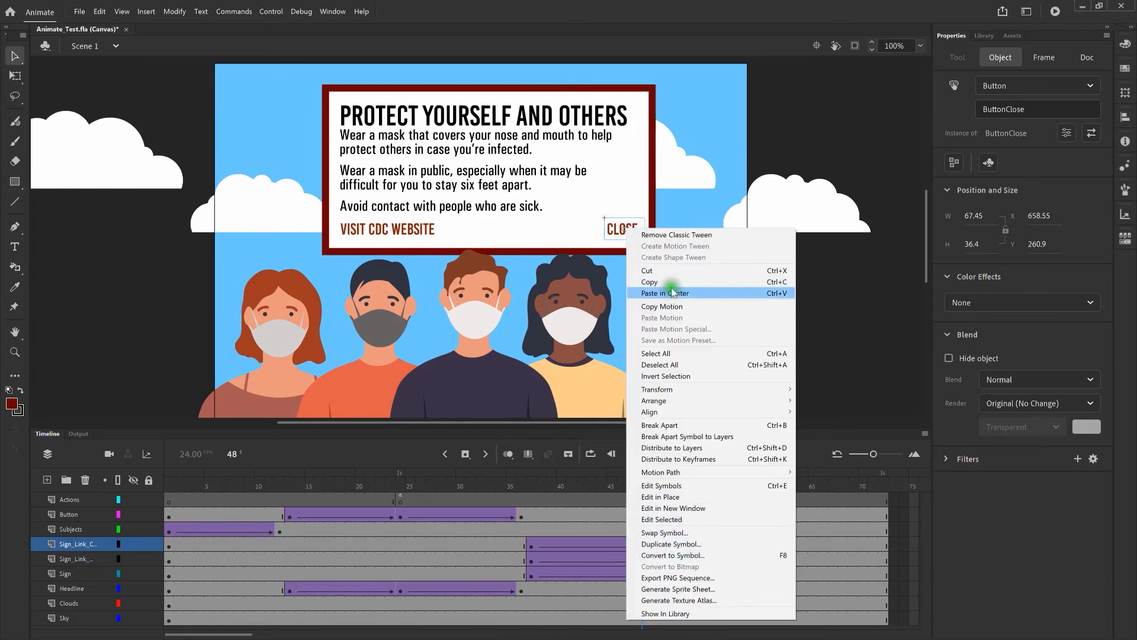
{"action": "left_click", "coordinate": [661, 486]}
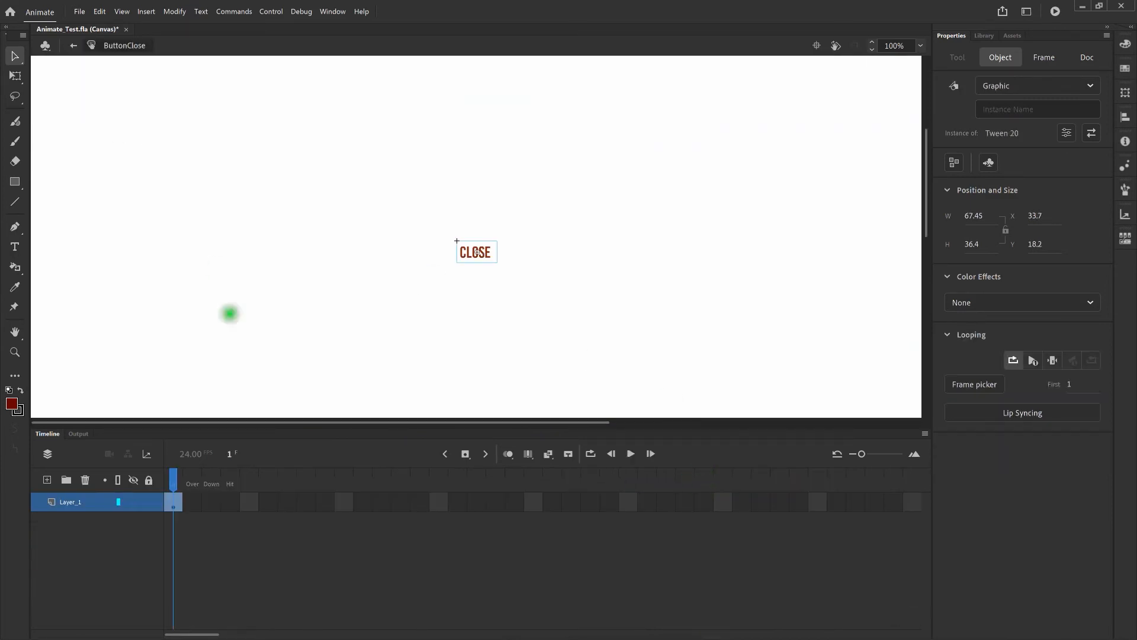
{"action": "right_click", "coordinate": [177, 504]}
{"action": "left_click", "coordinate": [236, 356]}
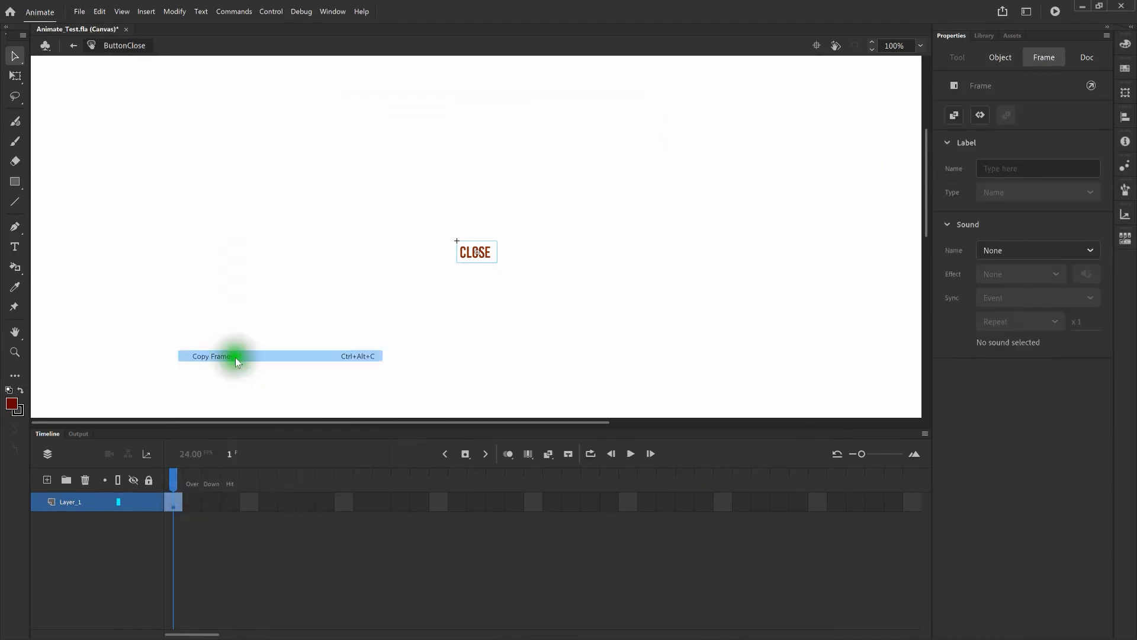
{"action": "right_click", "coordinate": [194, 502]}
{"action": "left_click", "coordinate": [274, 379]}
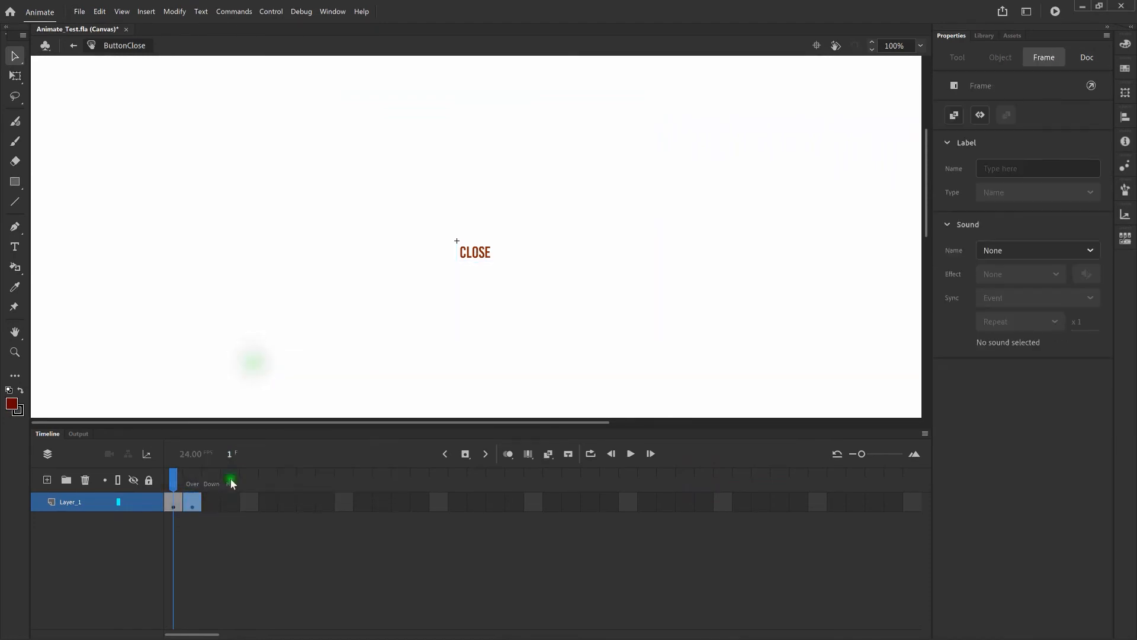
{"action": "right_click", "coordinate": [214, 502]}
{"action": "left_click", "coordinate": [265, 369]}
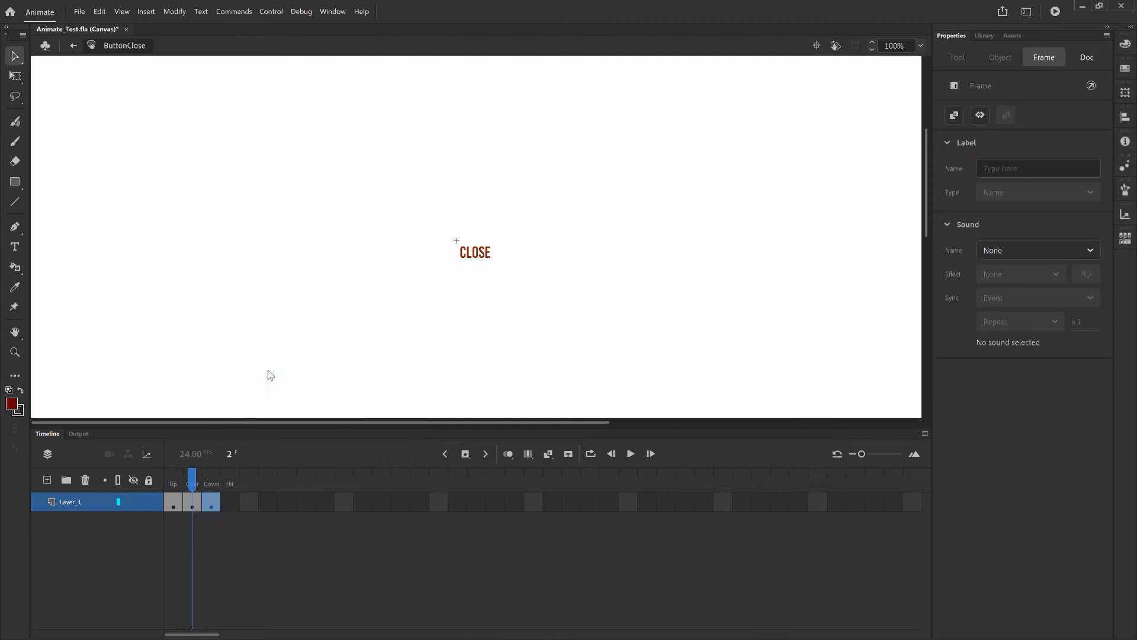
Add a bright red CLOSE text on the Over frame
{"action": "left_click", "coordinate": [15, 245]}
{"action": "left_click", "coordinate": [192, 502]}
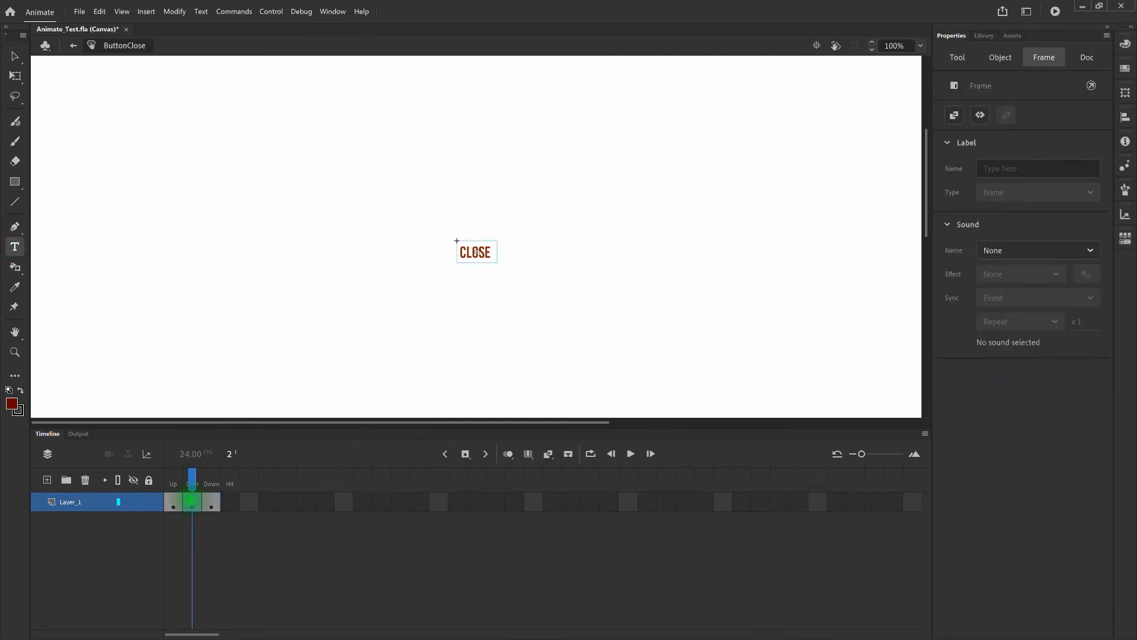
{"action": "left_click", "coordinate": [470, 280]}
{"action": "type", "text": "CLOSE"}
{"action": "key", "text": "ctrl+a"}
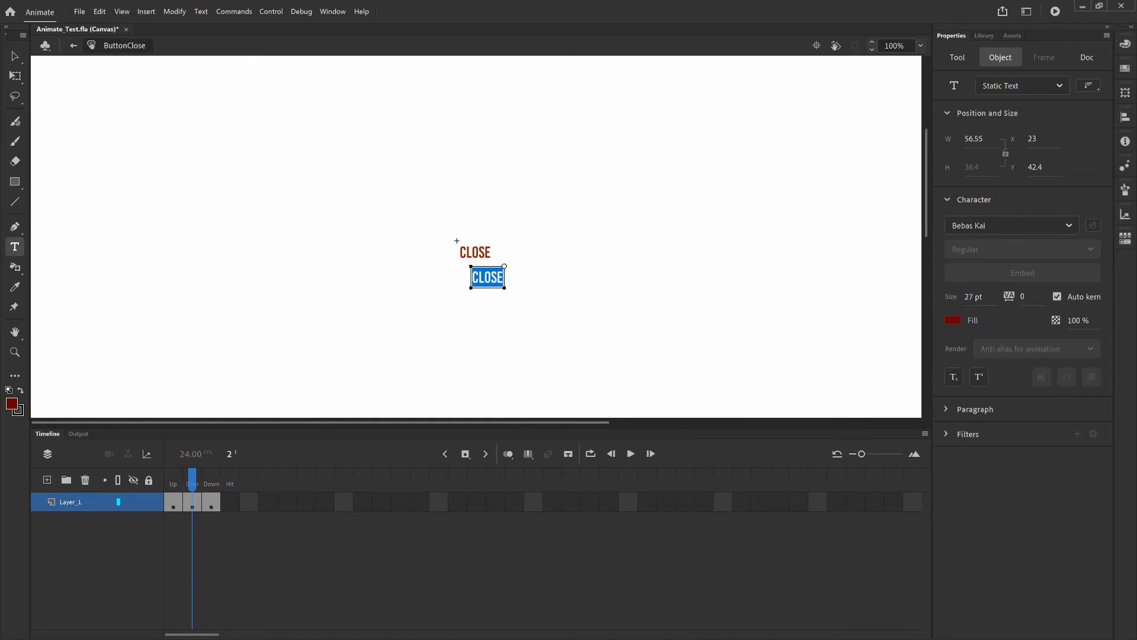
{"action": "left_click", "coordinate": [970, 321]}
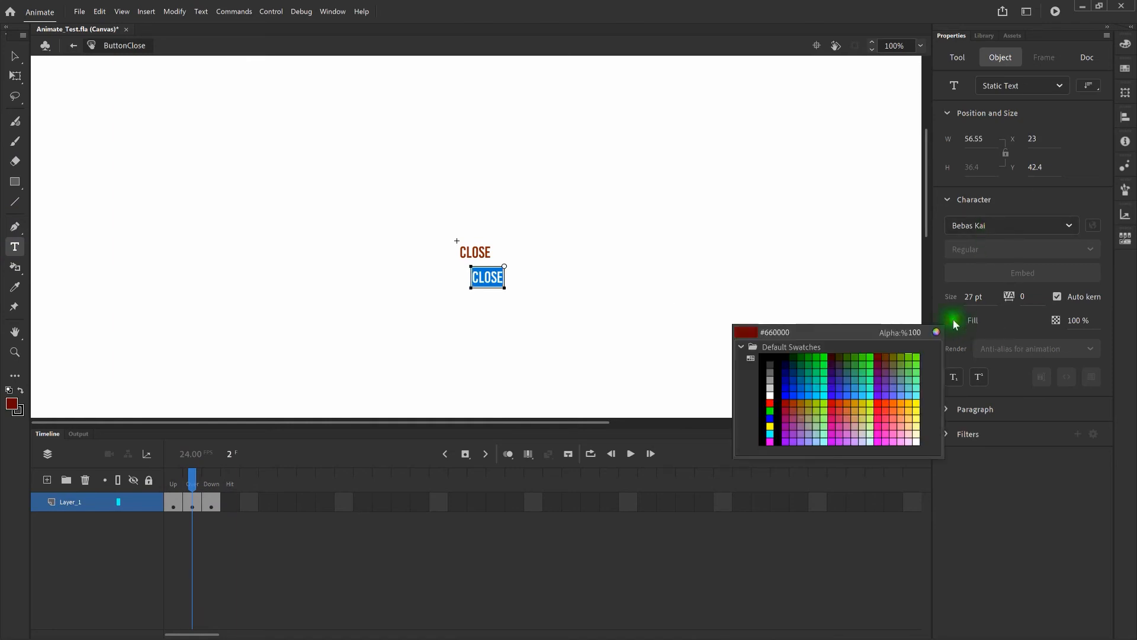
{"action": "left_click", "coordinate": [834, 403]}
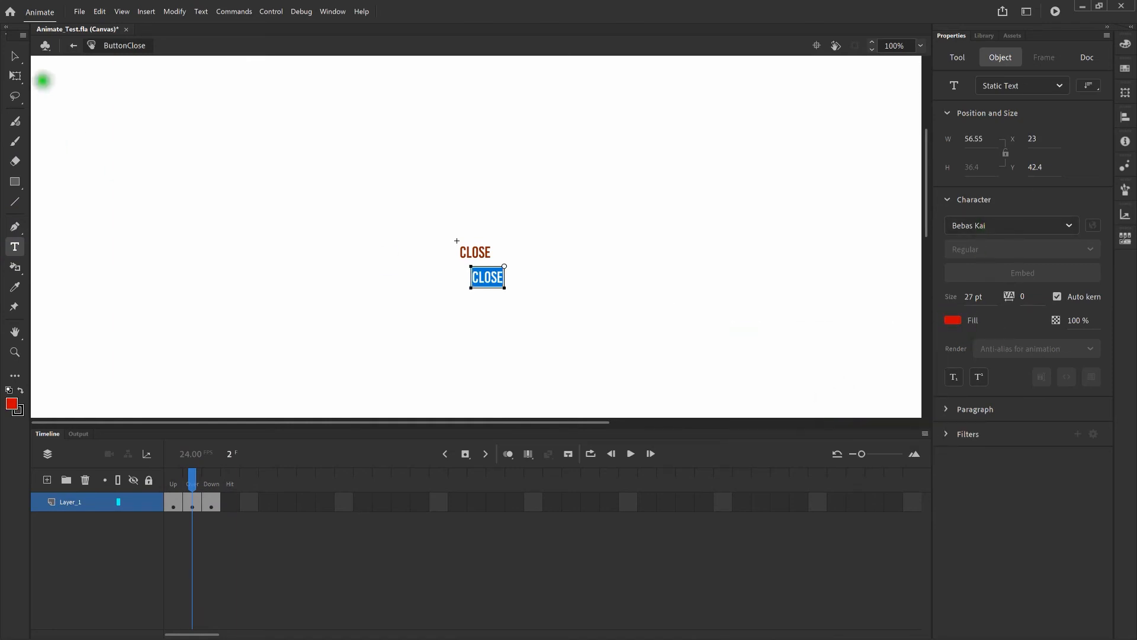
{"action": "left_click", "coordinate": [15, 56]}
Nudge the red CLOSE text exactly over the original label
{"action": "key", "text": "shift+Up"}
{"action": "key", "text": "shift+Up"}
{"action": "key", "text": "shift+Up"}
{"action": "key", "text": "shift+Up"}
{"action": "key", "text": "shift+Left"}
{"action": "key", "text": "shift+Left"}
{"action": "key", "text": "ctrl+="}
{"action": "key", "text": "ctrl+="}
{"action": "key", "text": "ctrl+="}
{"action": "key", "text": "shift+Up"}
{"action": "key", "text": "shift+Up"}
{"action": "key", "text": "Up"}
{"action": "key", "text": "Up"}
{"action": "key", "text": "Up"}
{"action": "key", "text": "Up"}
{"action": "key", "text": "shift+Left"}
{"action": "key", "text": "Right"}
{"action": "key", "text": "Right"}
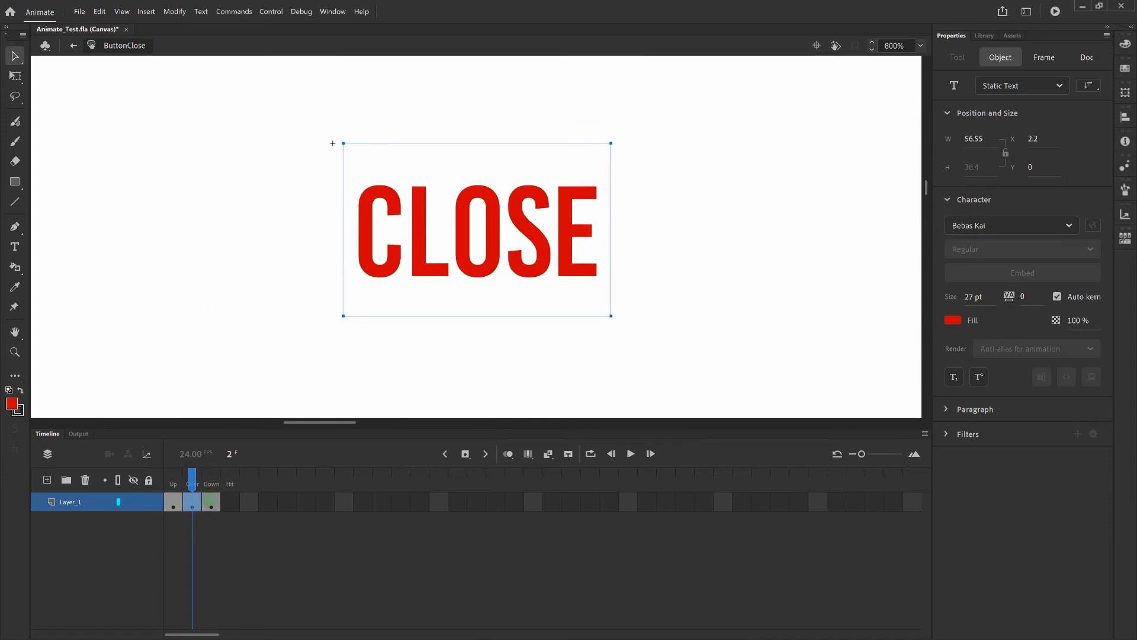
{"action": "key", "text": "ctrl+minus"}
{"action": "key", "text": "ctrl+minus"}
On the Down frame, add a new CLOSE text label filled dark red #660000
{"action": "left_click", "coordinate": [211, 502]}
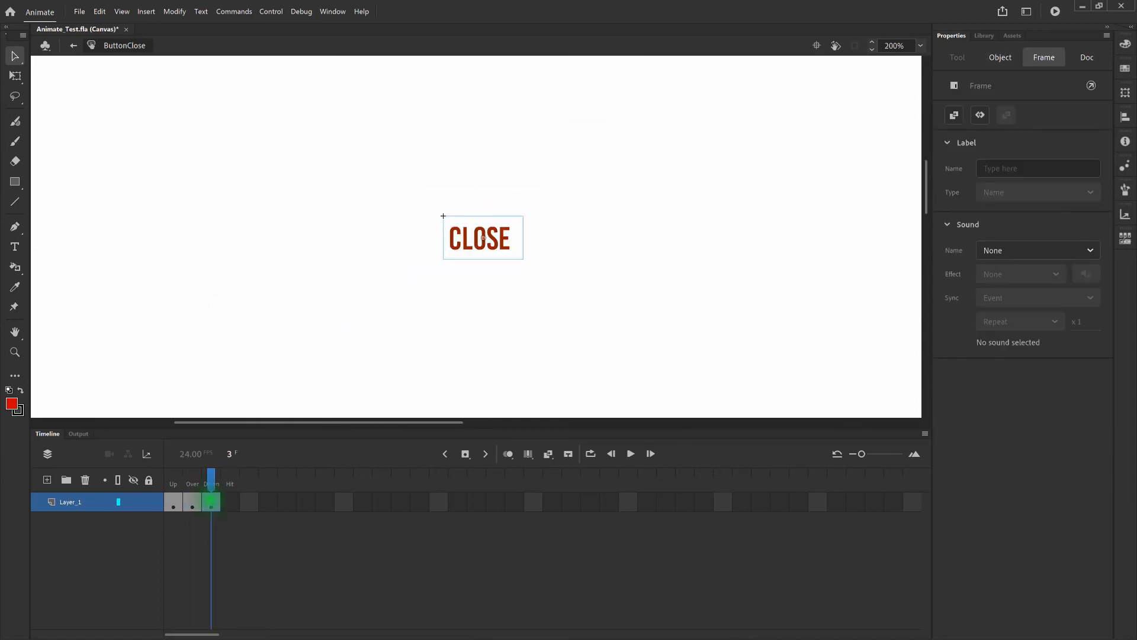
{"action": "left_click", "coordinate": [15, 246]}
{"action": "left_click", "coordinate": [457, 296]}
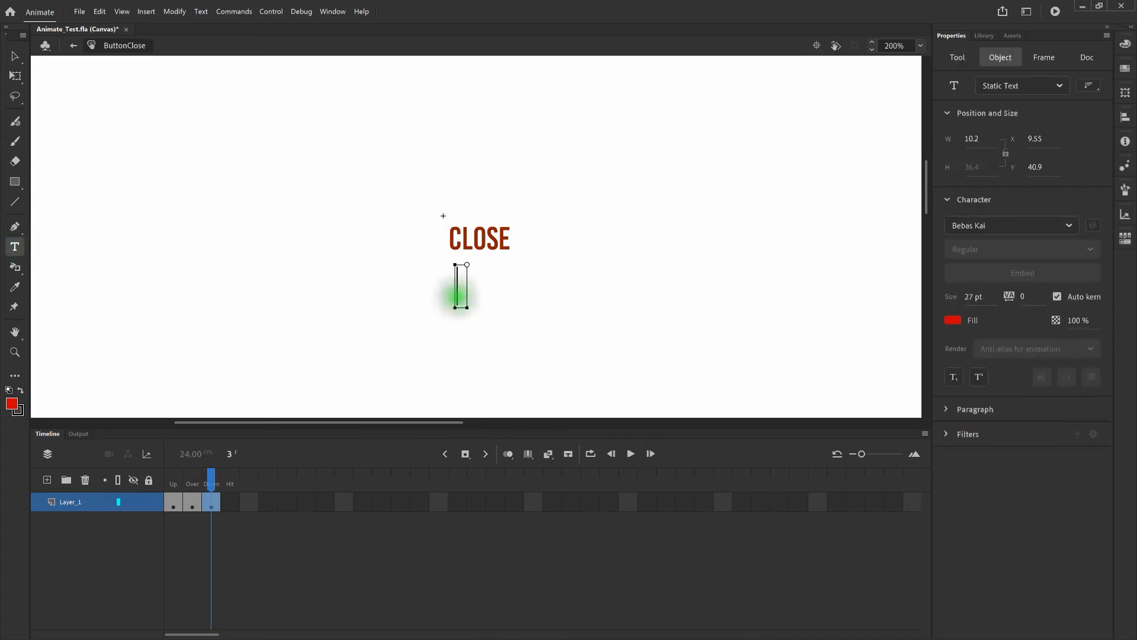
{"action": "type", "text": "CLOSE"}
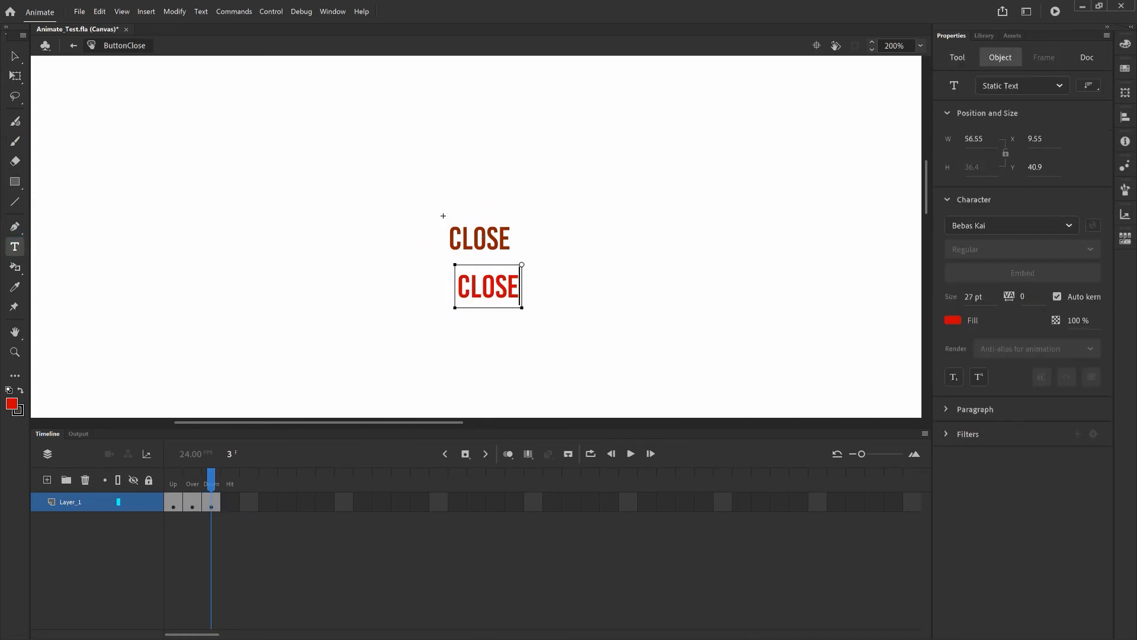
{"action": "key", "text": "ctrl+a"}
{"action": "left_click", "coordinate": [953, 320]}
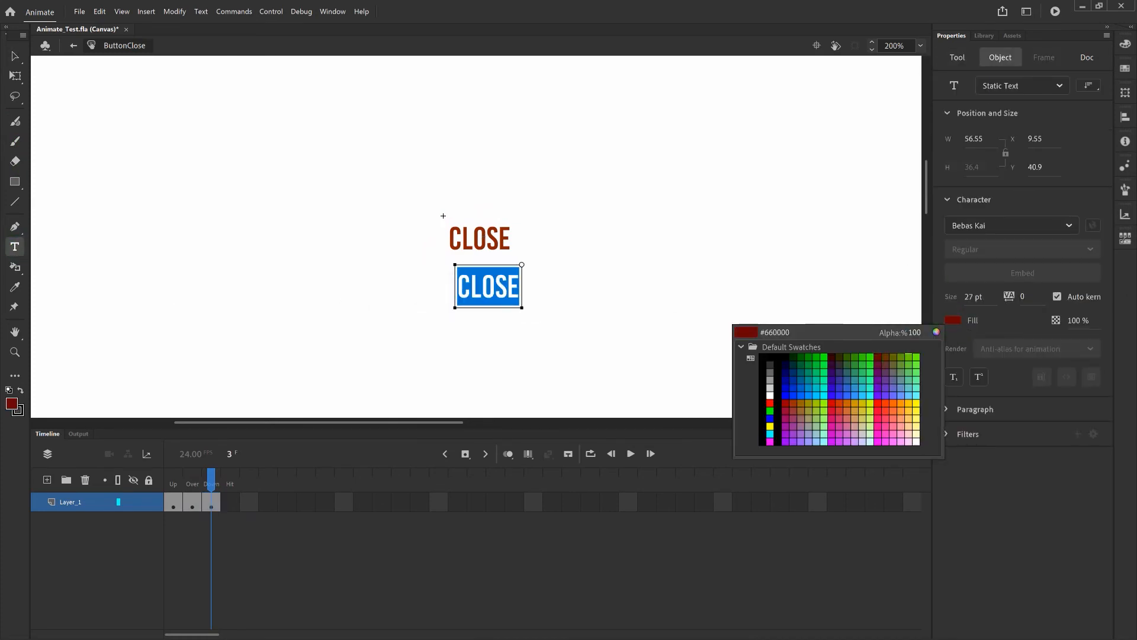
{"action": "left_click", "coordinate": [878, 356]}
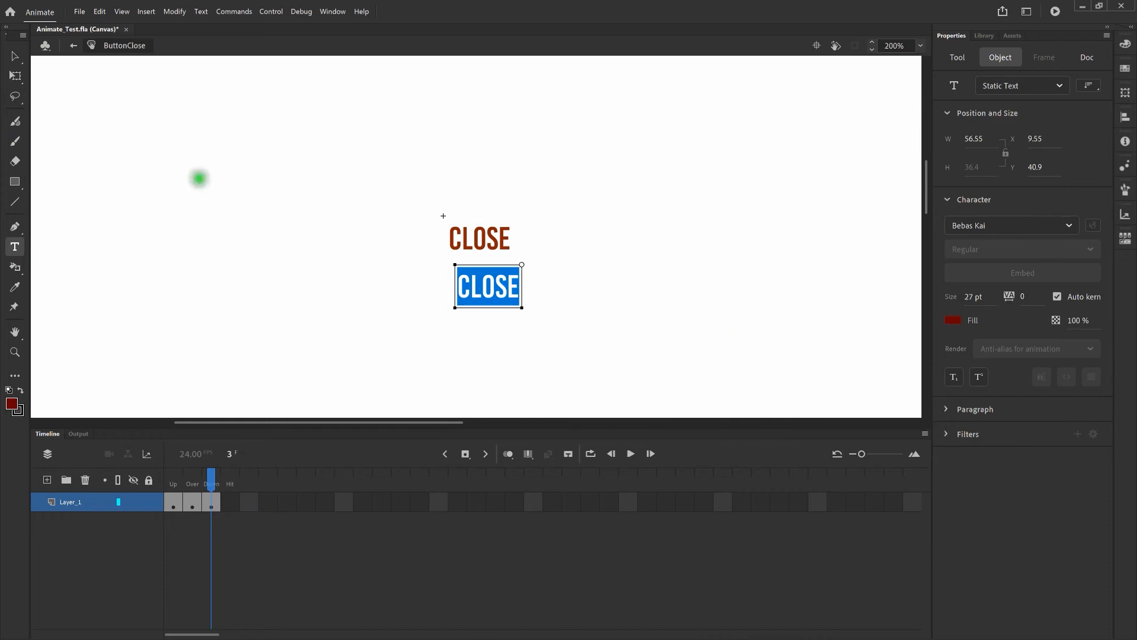
{"action": "left_click", "coordinate": [24, 60]}
Nudge the dark red CLOSE exactly over the original label, zoom back to 200%, and return to Scene 1
{"action": "key", "text": "shift+Up"}
{"action": "key", "text": "shift+Up"}
{"action": "key", "text": "shift+Up"}
{"action": "key", "text": "shift+Up"}
{"action": "key", "text": "Left"}
{"action": "key", "text": "Left"}
{"action": "key", "text": "Left"}
{"action": "key", "text": "Left"}
{"action": "key", "text": "Left"}
{"action": "key", "text": "ctrl+equal"}
{"action": "key", "text": "ctrl+equal"}
{"action": "key", "text": "ctrl+equal"}
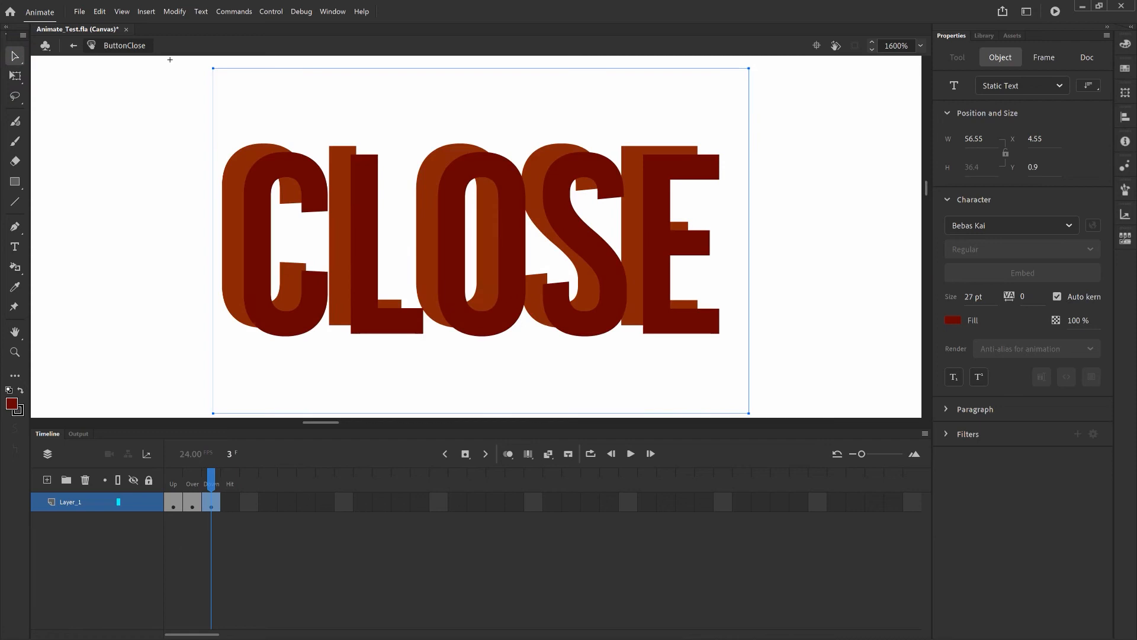
{"action": "key", "text": "shift+Up"}
{"action": "key", "text": "shift+Up"}
{"action": "key", "text": "Down"}
{"action": "key", "text": "Down"}
{"action": "key", "text": "shift+Left"}
{"action": "key", "text": "shift+Left"}
{"action": "key", "text": "shift+Left"}
{"action": "key", "text": "shift+Left"}
{"action": "key", "text": "shift+Left"}
{"action": "key", "text": "Right"}
{"action": "key", "text": "Right"}
{"action": "key", "text": "Right"}
{"action": "key", "text": "Right"}
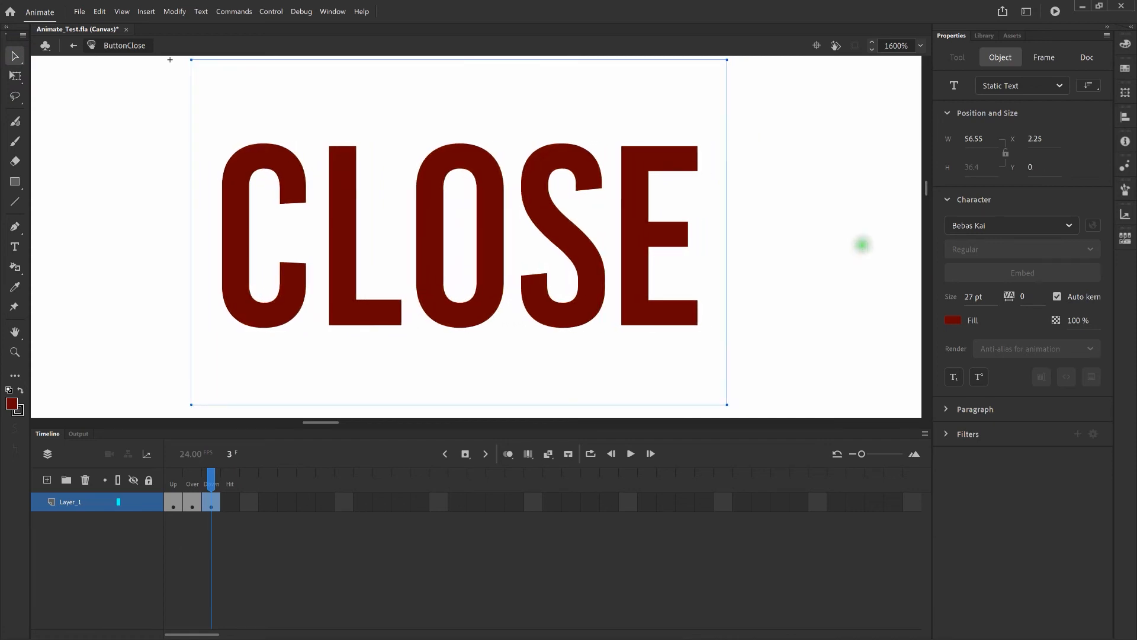
{"action": "left_click", "coordinate": [170, 60]}
{"action": "key", "text": "ctrl+minus"}
{"action": "key", "text": "ctrl+minus"}
{"action": "key", "text": "ctrl+minus"}
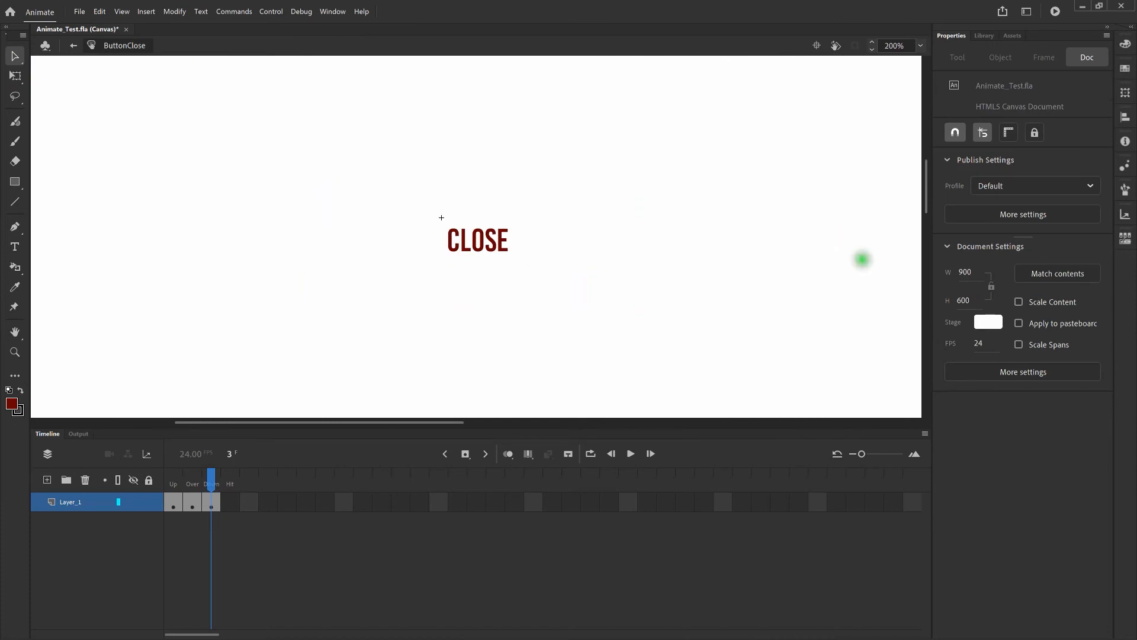
{"action": "left_click", "coordinate": [73, 46]}
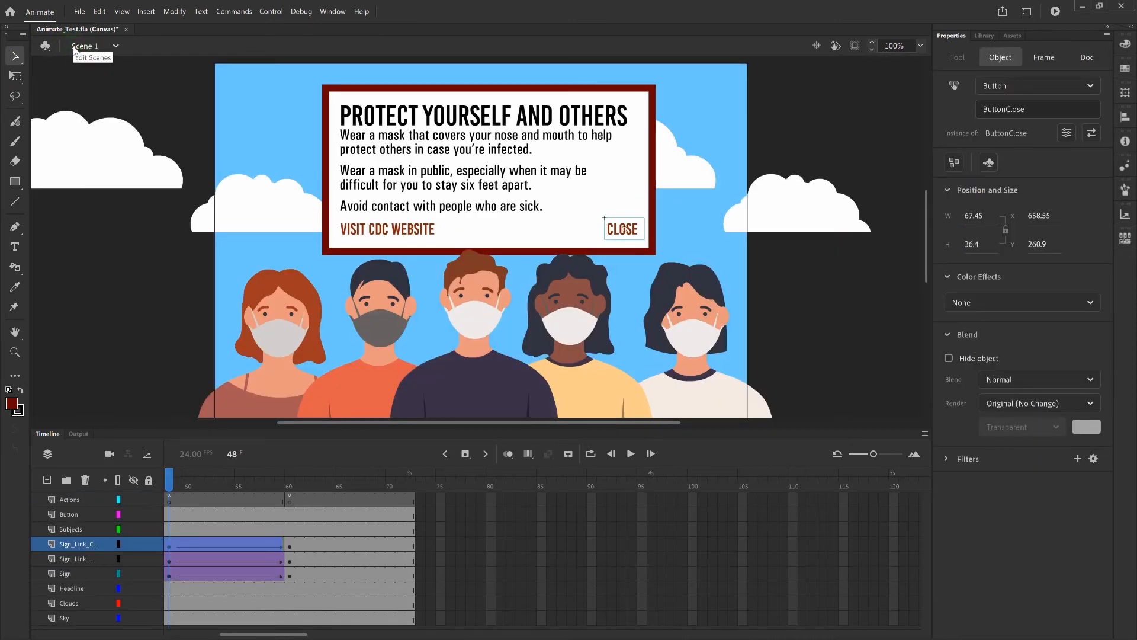
Test in Edge: open the mask-tips popup via CLICK HERE, dismiss it with CLOSE, then close the browser
{"action": "key", "text": "ctrl+Return"}
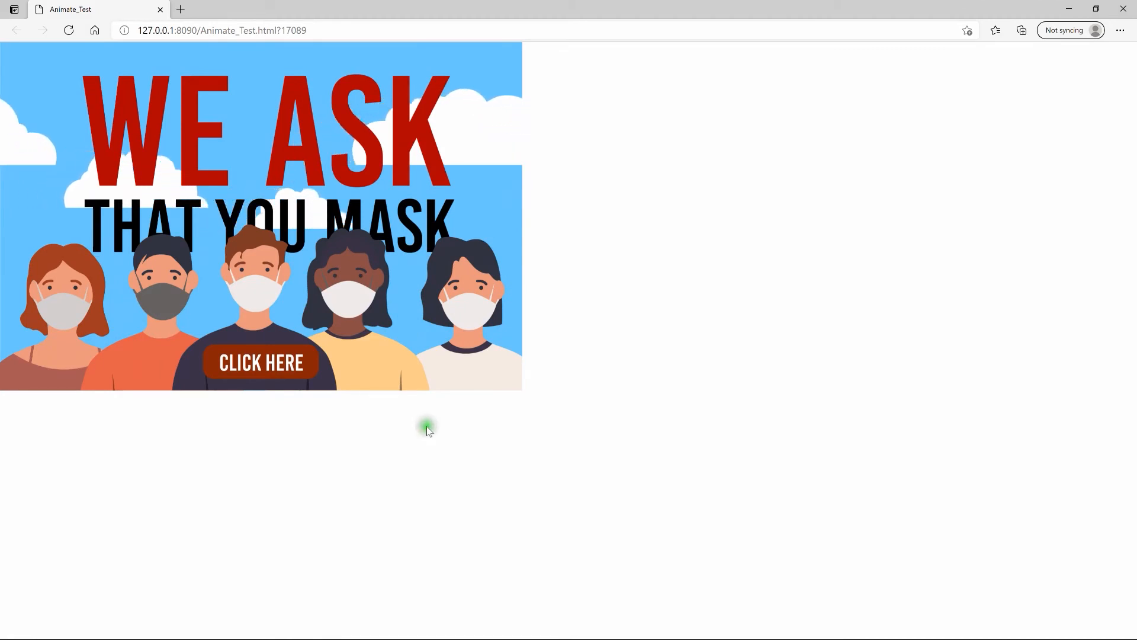
{"action": "left_click", "coordinate": [282, 364]}
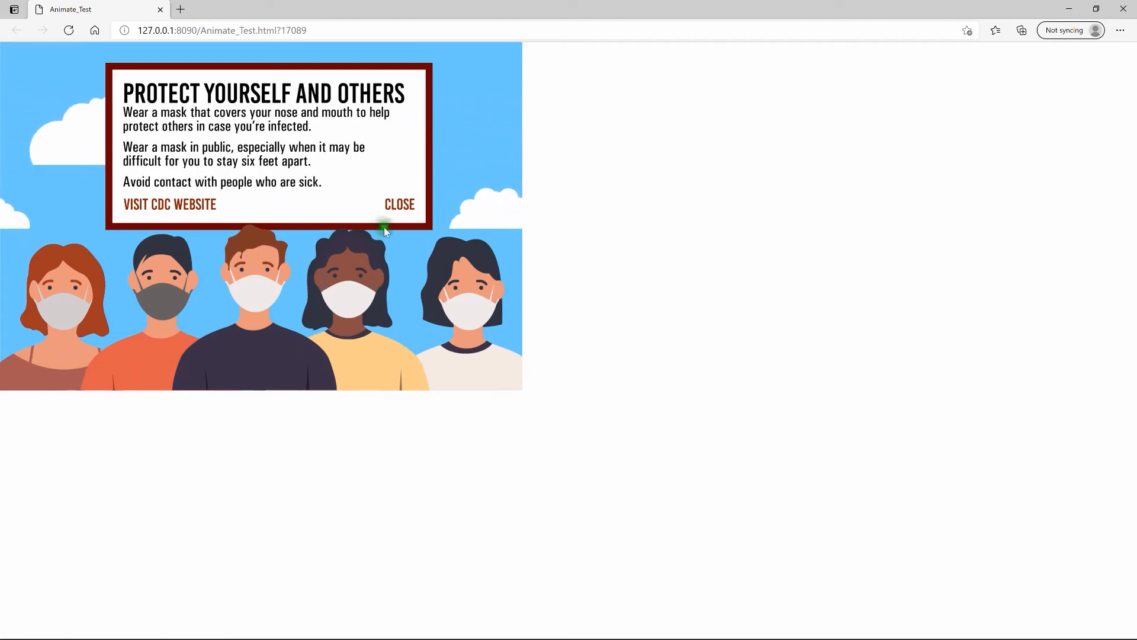
{"action": "left_click", "coordinate": [395, 212]}
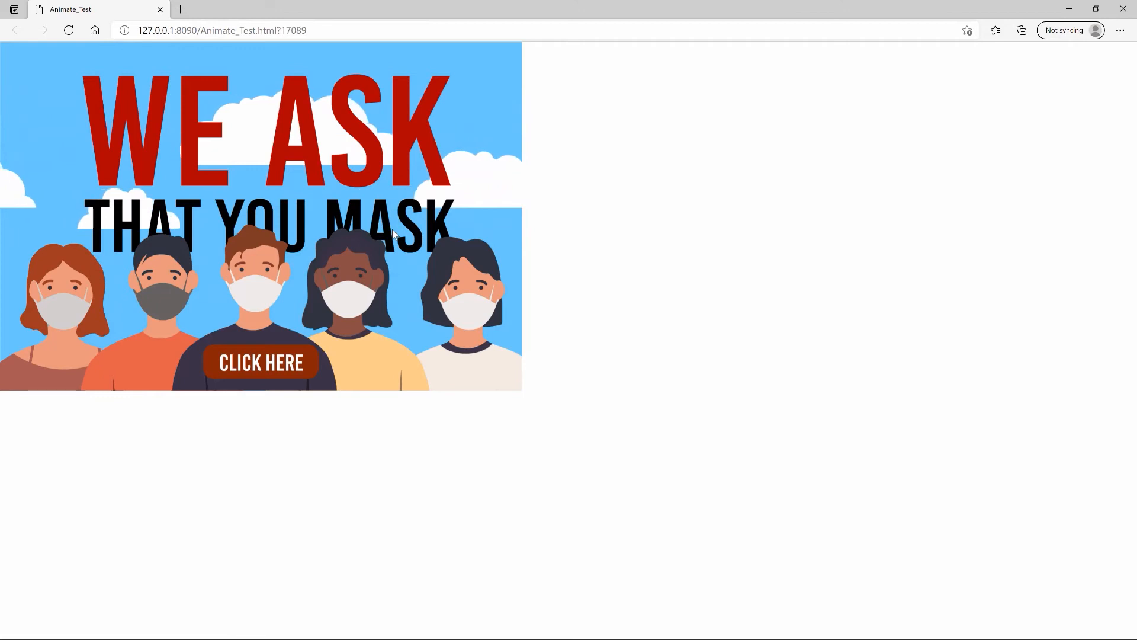
{"action": "key", "text": "ctrl+w"}
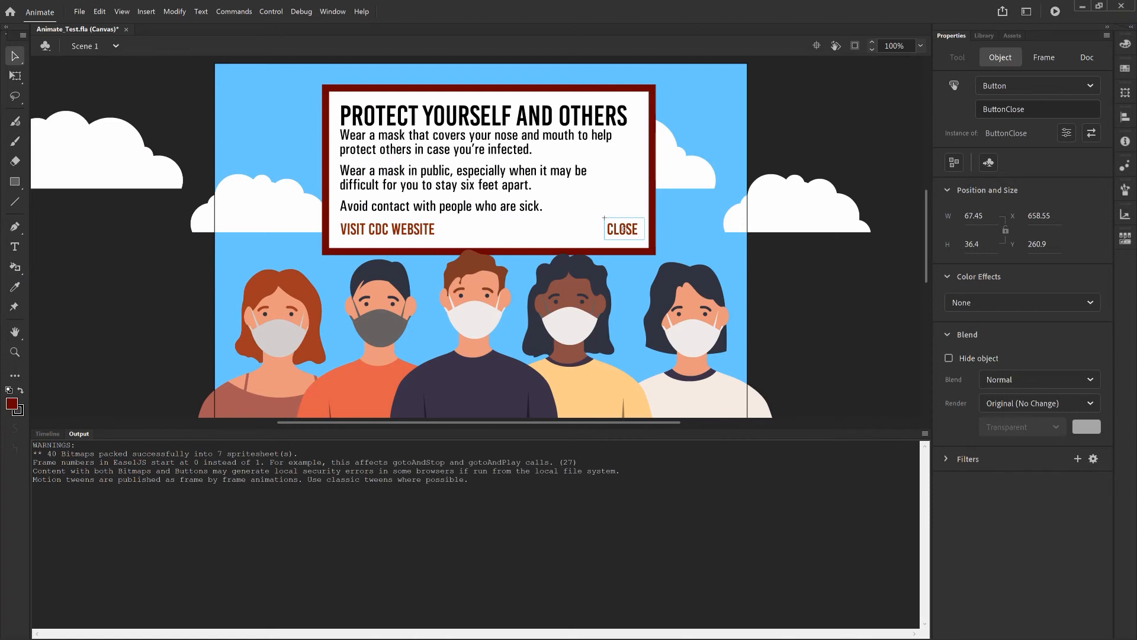
Bring the timeline back into view and move the playhead to frame 24
{"action": "left_click", "coordinate": [48, 434]}
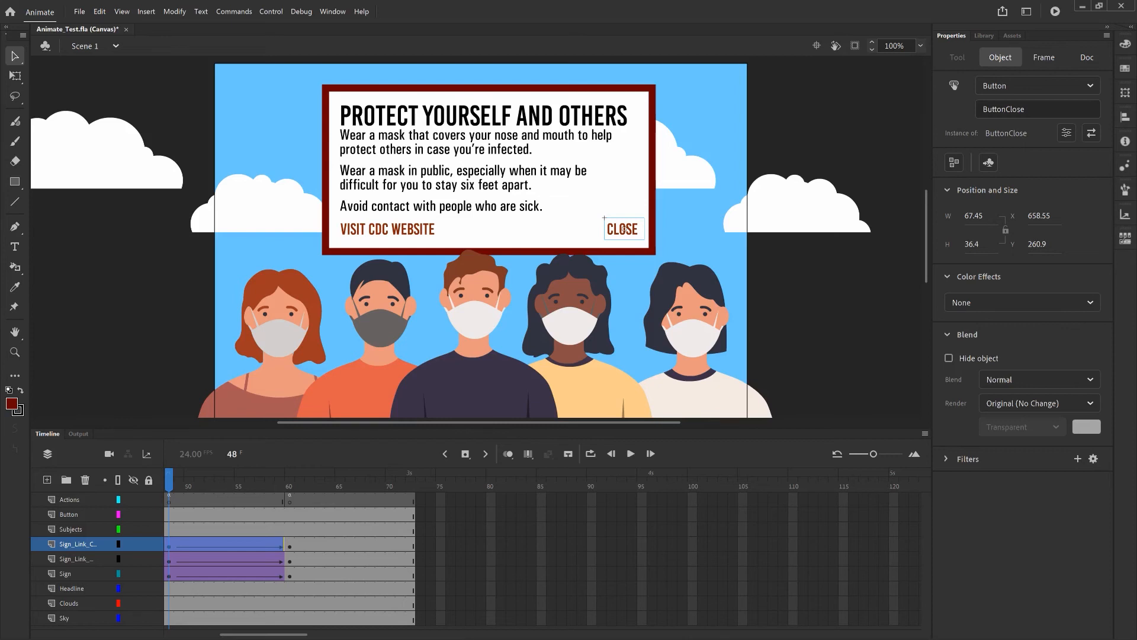
{"action": "left_click_drag", "start_coordinate": [285, 634], "coordinate": [178, 633]}
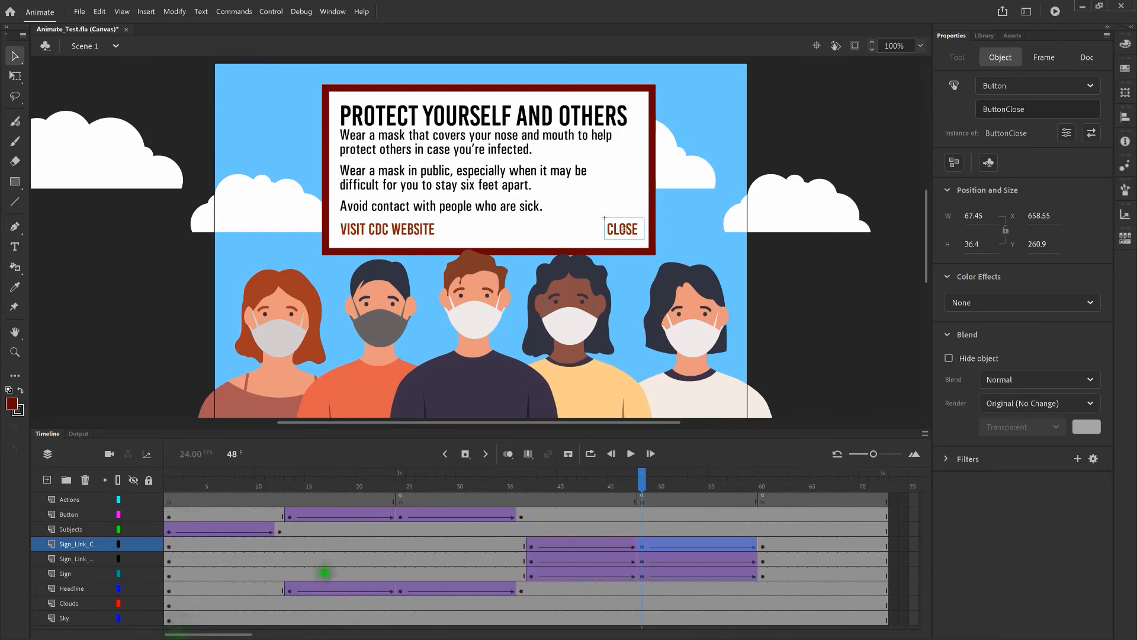
{"action": "left_click", "coordinate": [400, 484]}
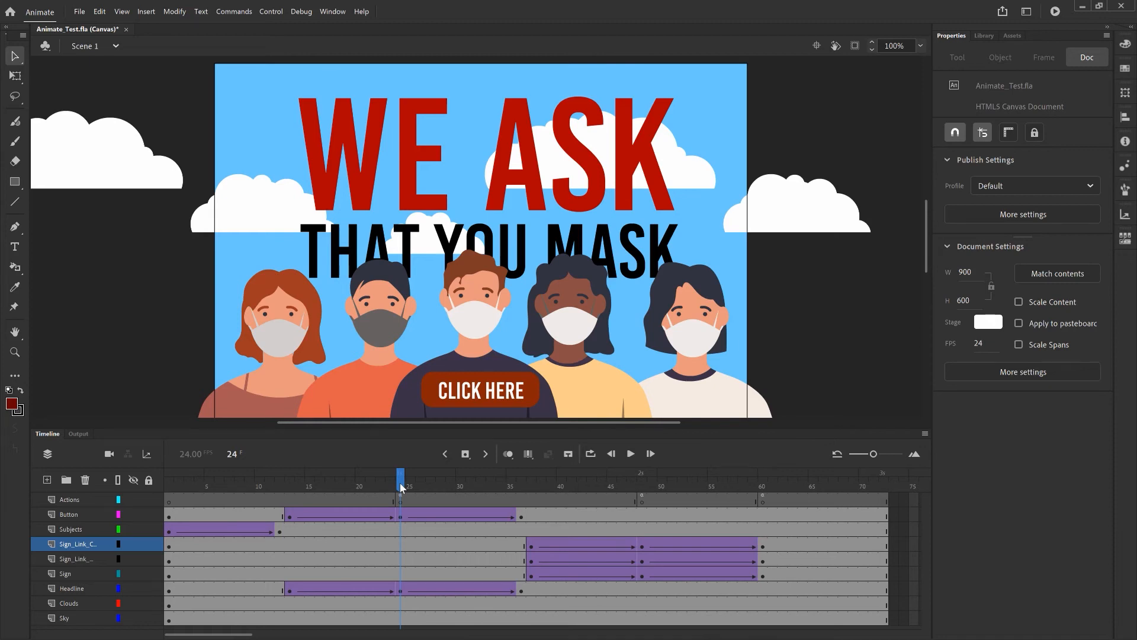
Bring Animate_File.ai forward in Illustrator and zoom out to 33.33% to see the whole artboard
{"action": "mouse_move", "coordinate": [389, 635]}
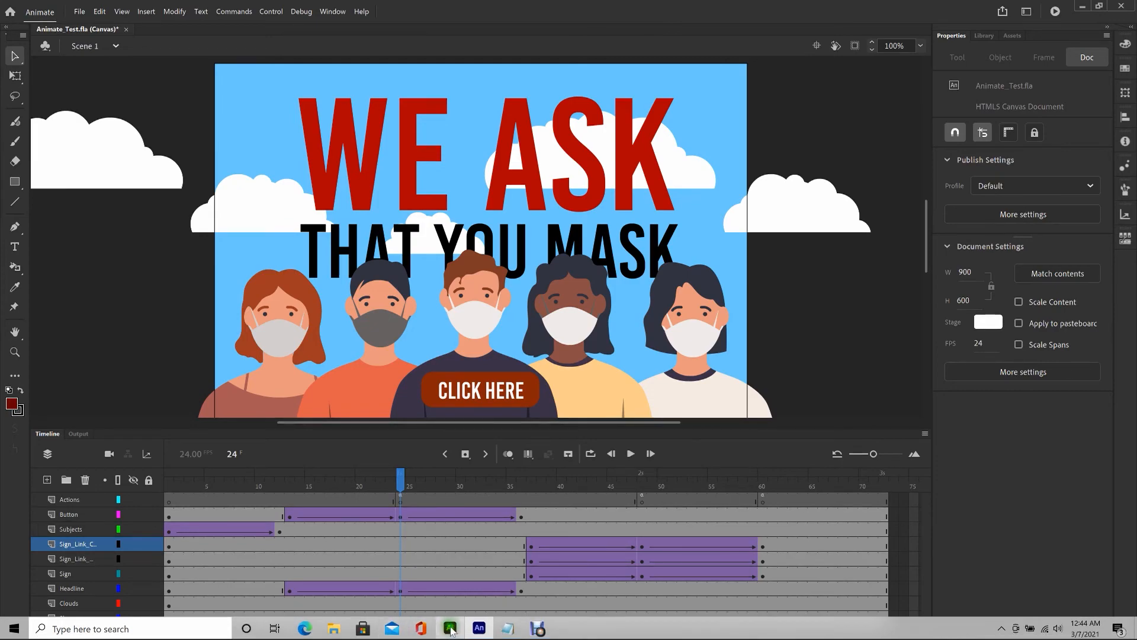
{"action": "left_click", "coordinate": [450, 629]}
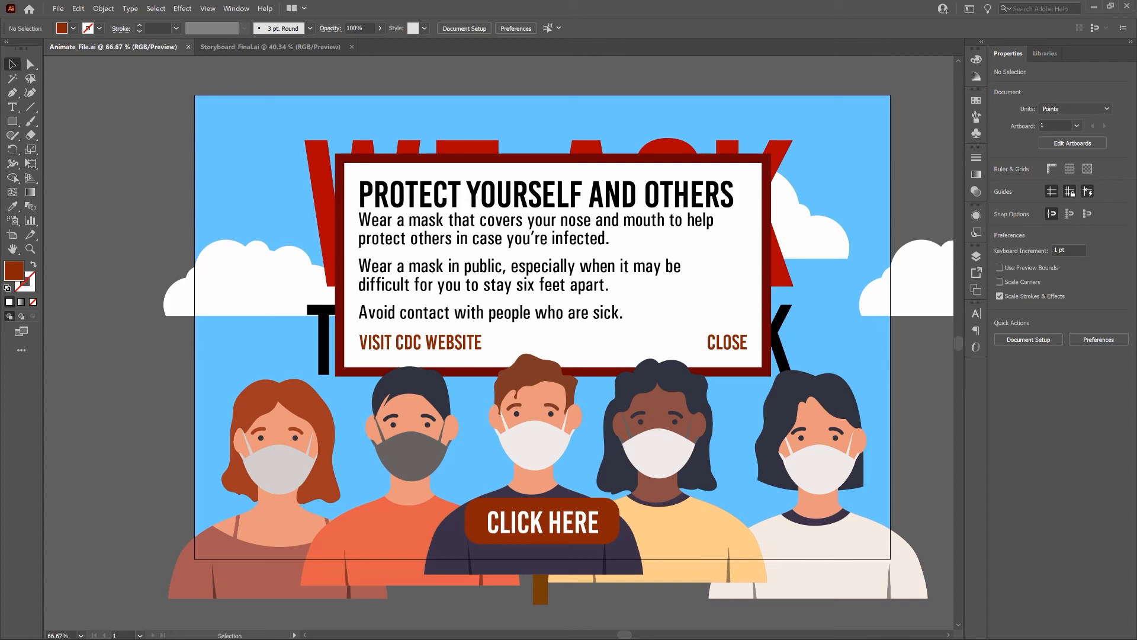
{"action": "key", "text": "ctrl+minus"}
{"action": "key", "text": "ctrl+minus"}
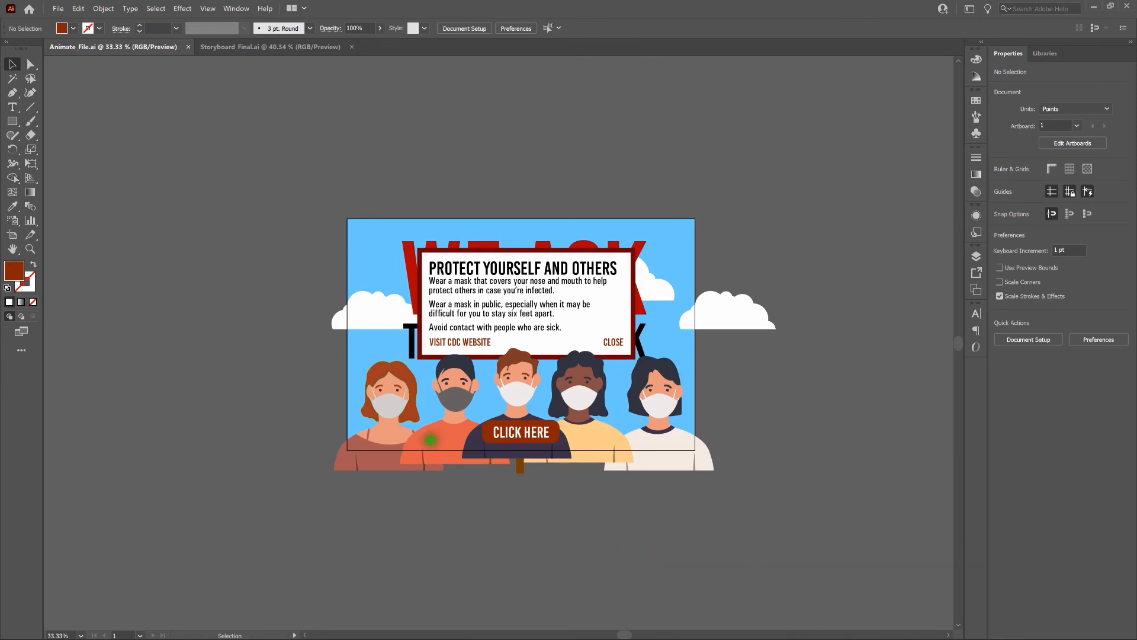
Paste a copy of the CLICK HERE button group in place and move it down below the artboard
{"action": "key", "text": "v"}
{"action": "left_click", "coordinate": [539, 431]}
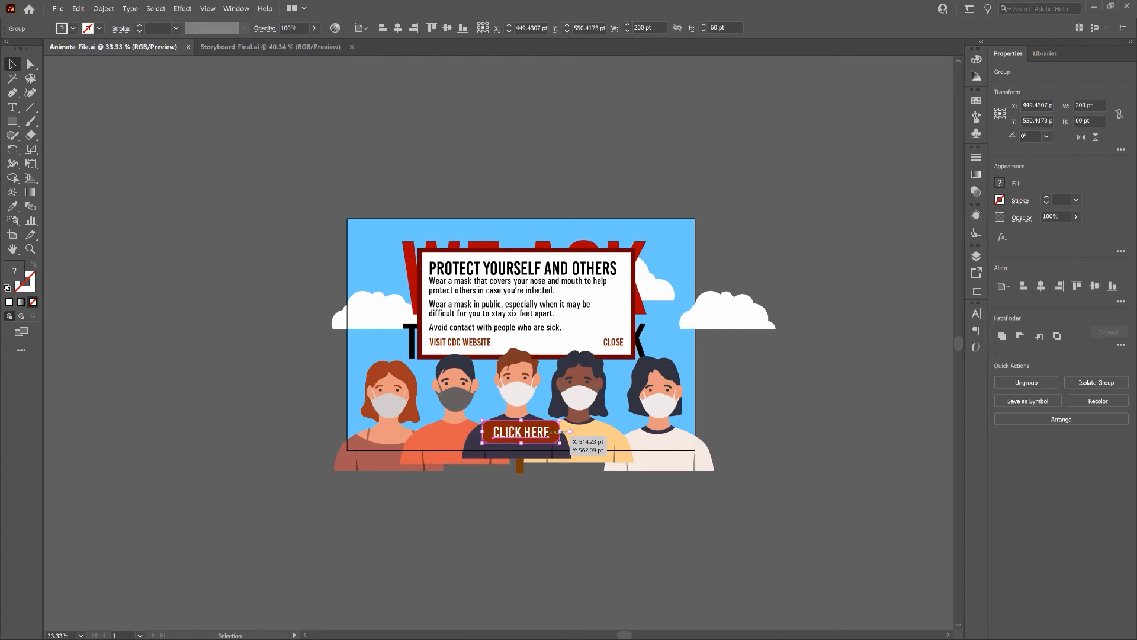
{"action": "key", "text": "ctrl"}
{"action": "key", "text": "ctrl+c"}
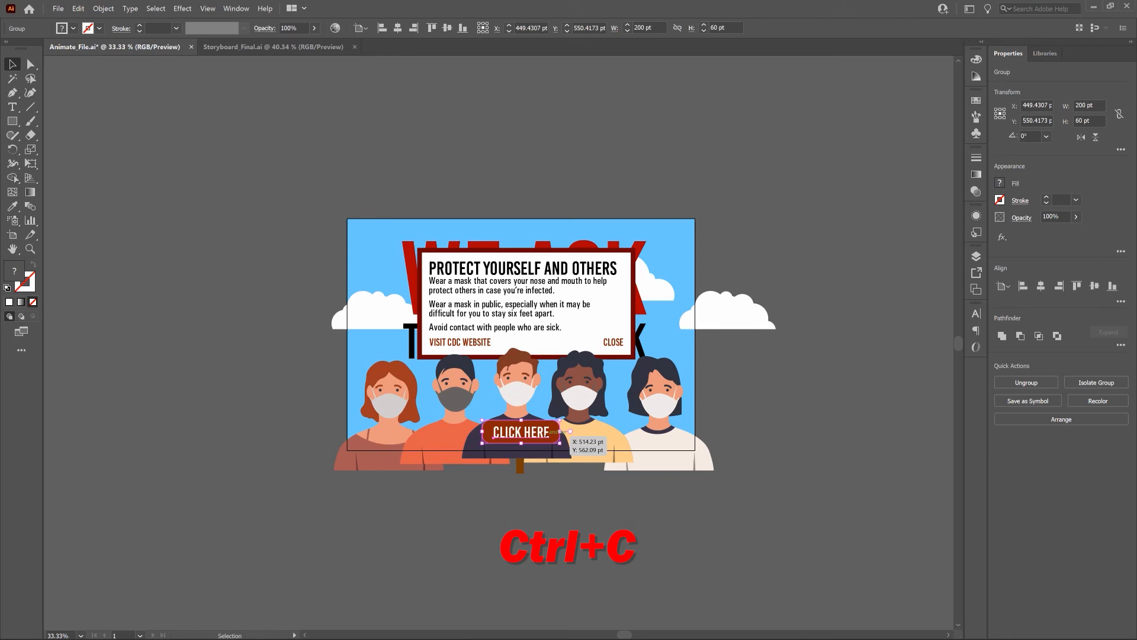
{"action": "key", "text": "ctrl+f"}
{"action": "key", "text": "shift"}
{"action": "key", "text": "shift+Down"}
{"action": "key", "text": "shift+Down"}
{"action": "key", "text": "shift+Down"}
{"action": "key", "text": "shift+Down"}
{"action": "key", "text": "shift+Down"}
{"action": "key", "text": "shift+Down"}
{"action": "key", "text": "shift+Down"}
{"action": "key", "text": "shift+Down"}
{"action": "key", "text": "shift+Down"}
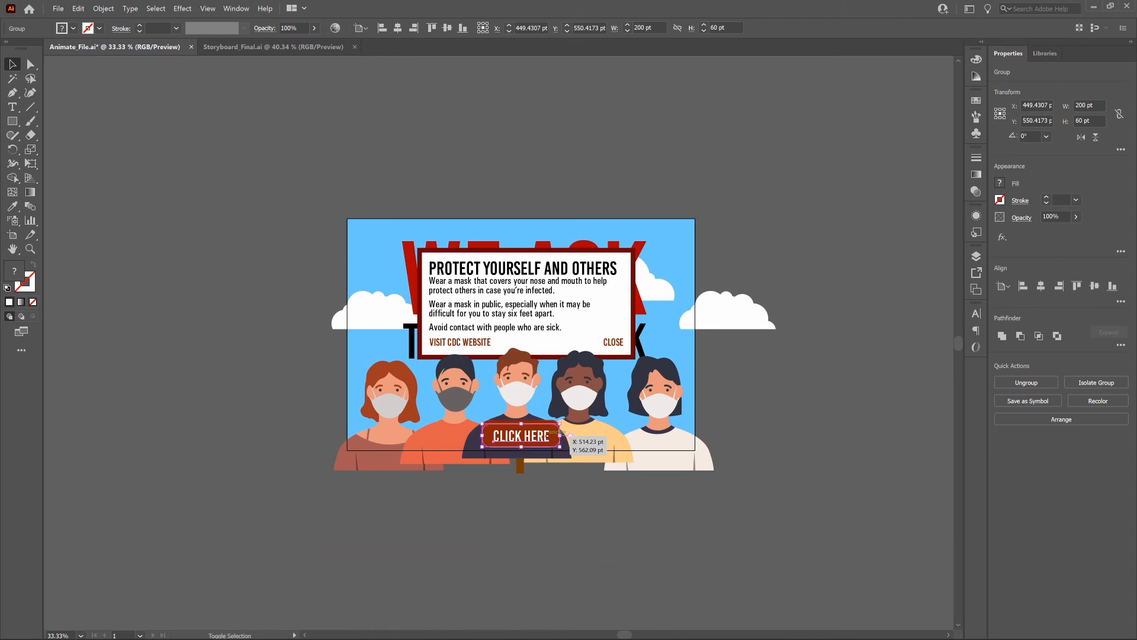
{"action": "key", "text": "shift+Down"}
{"action": "key", "text": "shift+Down"}
{"action": "key", "text": "shift+Down"}
{"action": "key", "text": "shift+Down"}
{"action": "key", "text": "shift+Down"}
{"action": "key", "text": "shift+Down"}
{"action": "key", "text": "shift+Down"}
{"action": "key", "text": "shift+Down"}
{"action": "key", "text": "shift+Down"}
{"action": "key", "text": "shift+Down"}
{"action": "key", "text": "shift+Down"}
{"action": "key", "text": "shift+Down"}
{"action": "key", "text": "shift+Down"}
{"action": "key", "text": "shift+Down"}
{"action": "key", "text": "shift+Down"}
{"action": "key", "text": "shift+Down"}
{"action": "key", "text": "shift+Down"}
{"action": "key", "text": "shift+Down"}
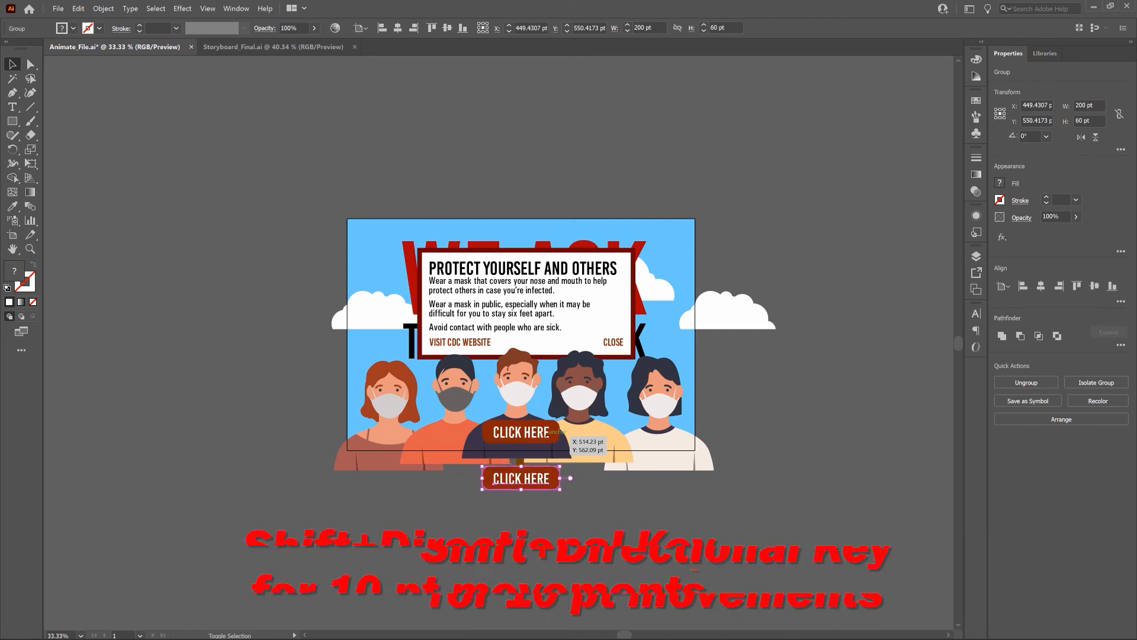
{"action": "key", "text": "shift+Down"}
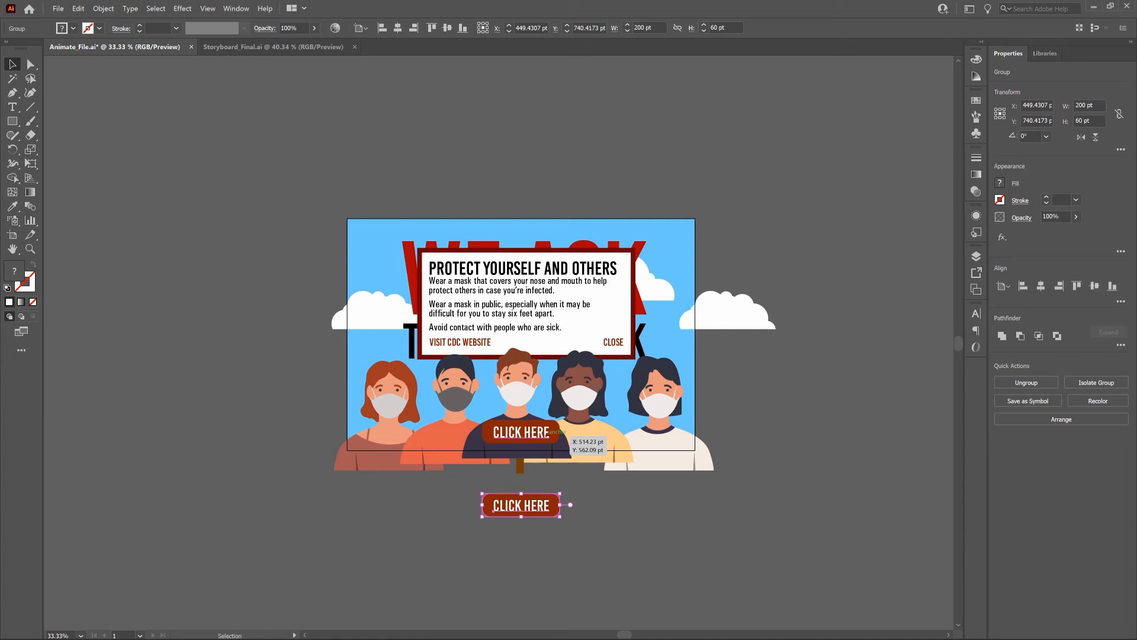
Paste a second button copy and move it below the first, at Y 840.4173 pt
{"action": "key", "text": "ctrl+c"}
{"action": "key", "text": "ctrl+f"}
{"action": "key", "text": "Down"}
{"action": "key", "text": "Down"}
{"action": "key", "text": "Down"}
{"action": "key", "text": "Down"}
{"action": "key", "text": "Down"}
{"action": "key", "text": "Down"}
{"action": "key", "text": "Down"}
{"action": "key", "text": "Down"}
{"action": "key", "text": "Down"}
{"action": "key", "text": "Down"}
{"action": "key", "text": "shift+Down"}
{"action": "key", "text": "shift+Down"}
{"action": "key", "text": "shift+Down"}
{"action": "key", "text": "shift+Down"}
{"action": "key", "text": "shift+Down"}
{"action": "key", "text": "shift+Down"}
{"action": "key", "text": "shift+Down"}
{"action": "key", "text": "shift+Down"}
{"action": "key", "text": "shift+Down"}
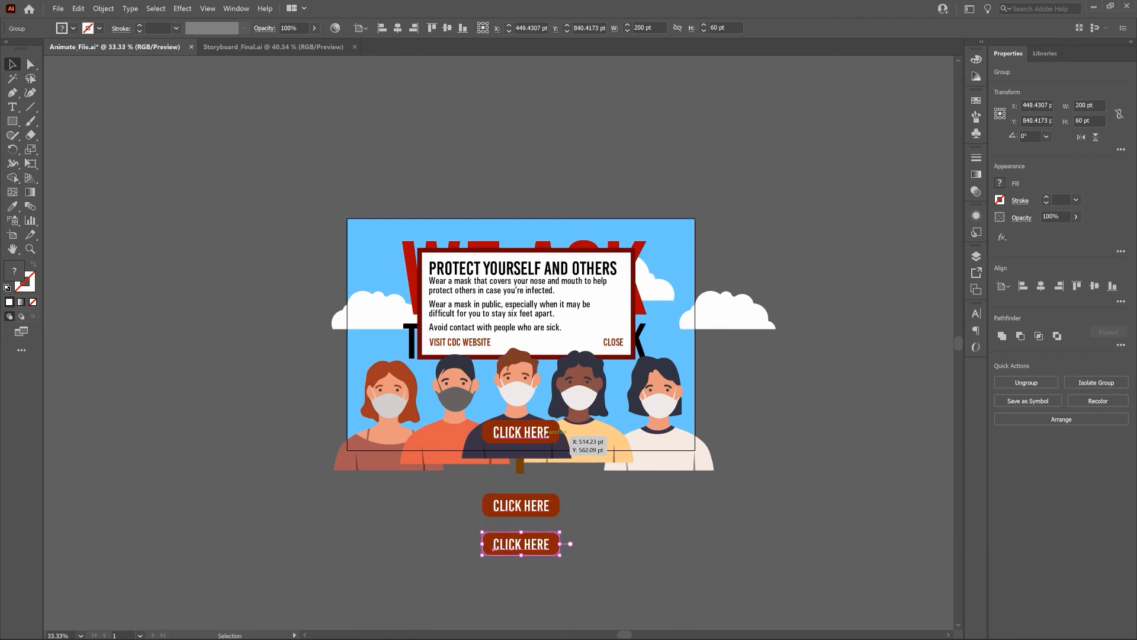
{"action": "key", "text": "ctrl+plus"}
{"action": "key", "text": "ctrl+plus"}
{"action": "key", "text": "ctrl+plus"}
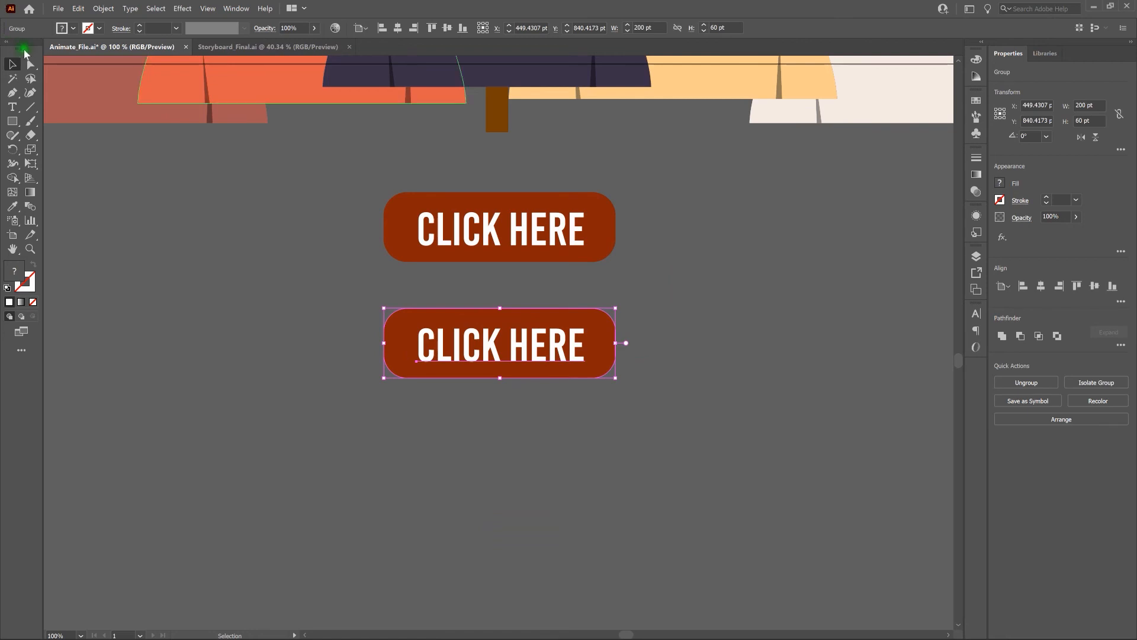
Fill the upper CLICK HERE copy's rounded background with #CC0000
{"action": "key", "text": "a"}
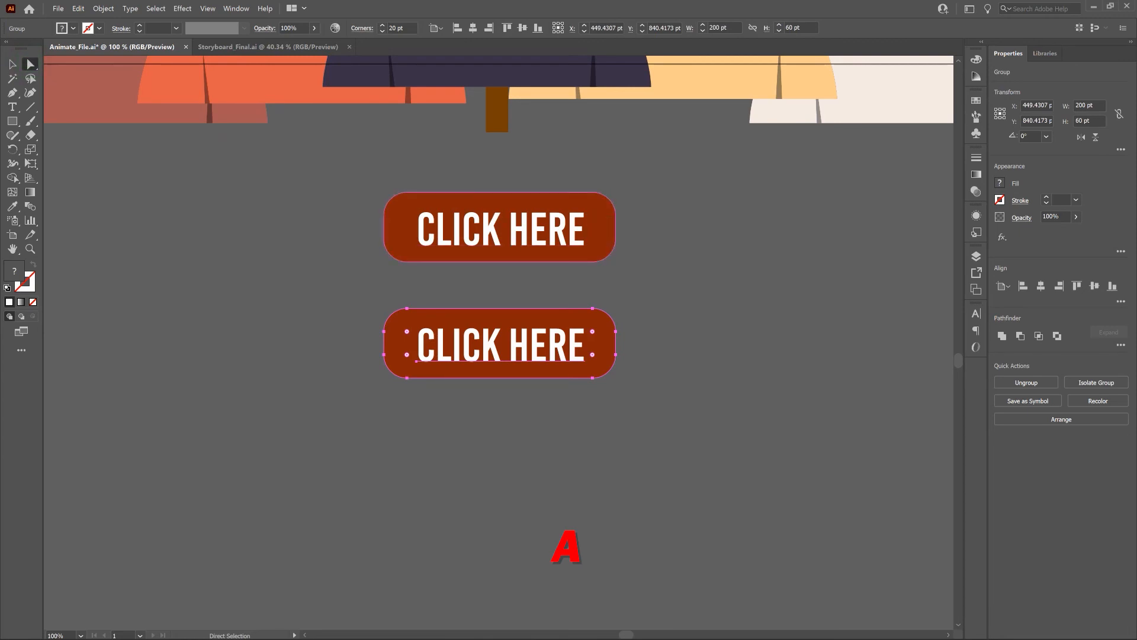
{"action": "left_click", "coordinate": [604, 224]}
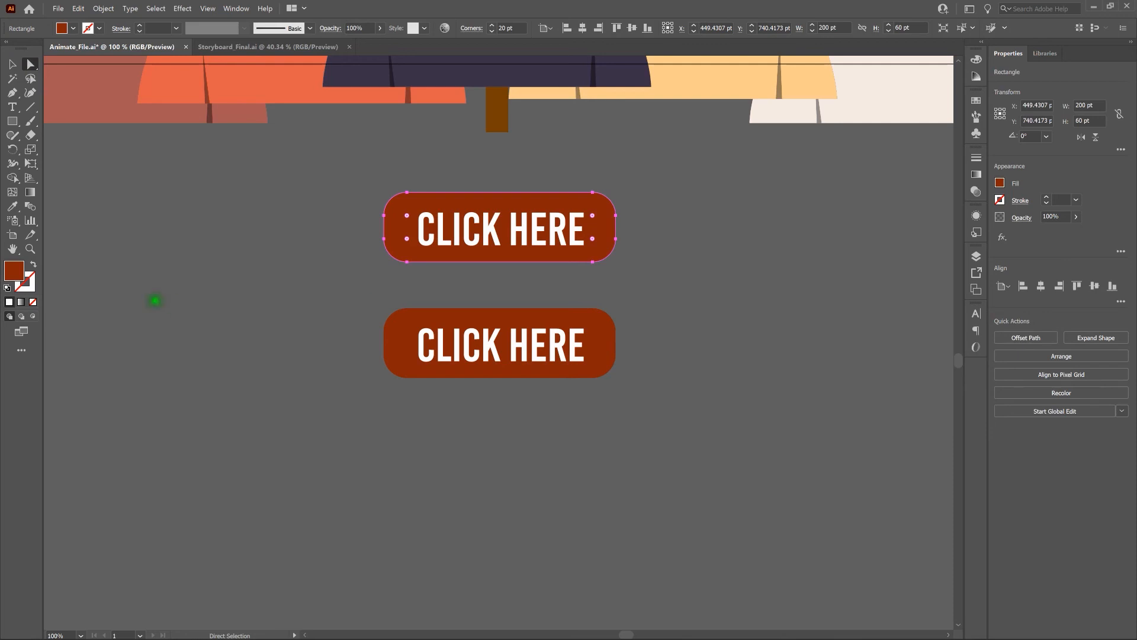
{"action": "double_click", "coordinate": [16, 273]}
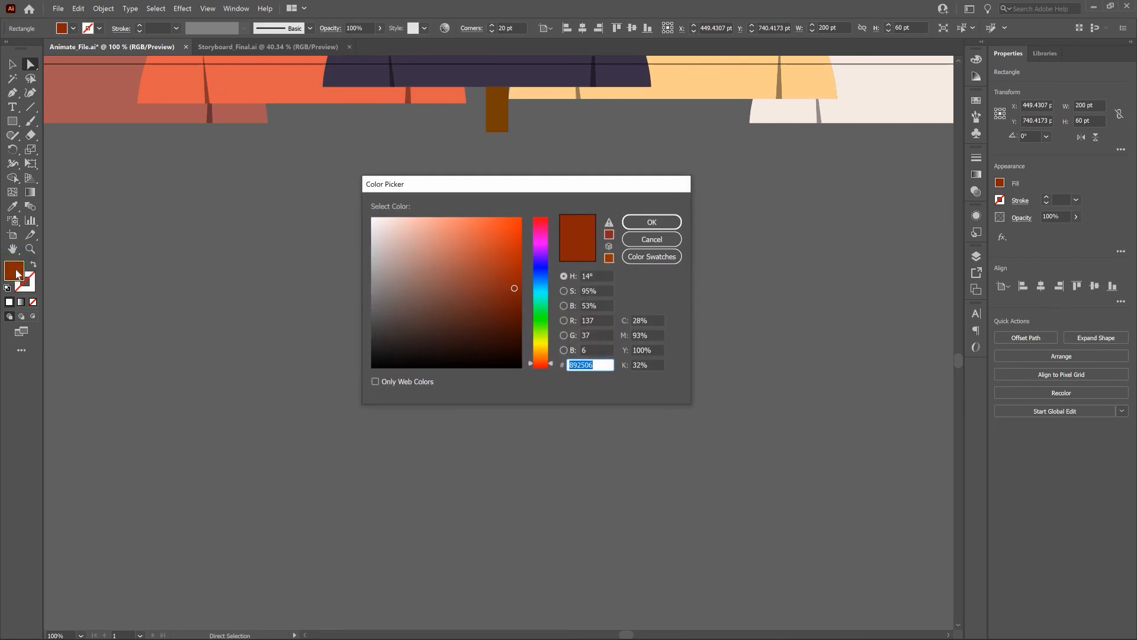
{"action": "type", "text": "CC0000"}
{"action": "key", "text": "Tab"}
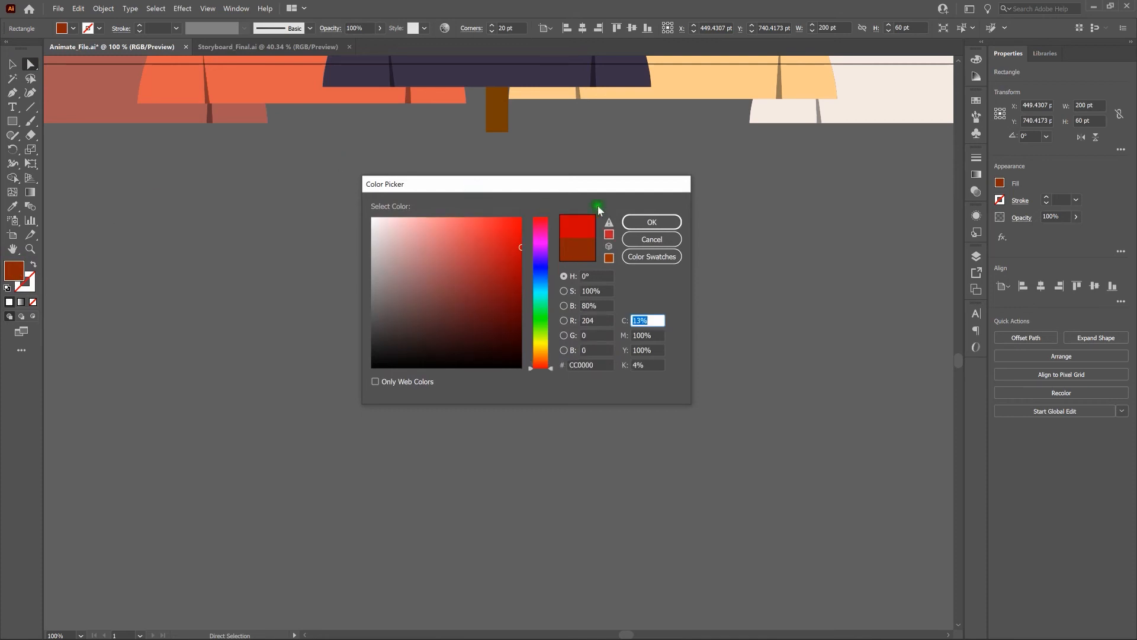
{"action": "left_click", "coordinate": [657, 222]}
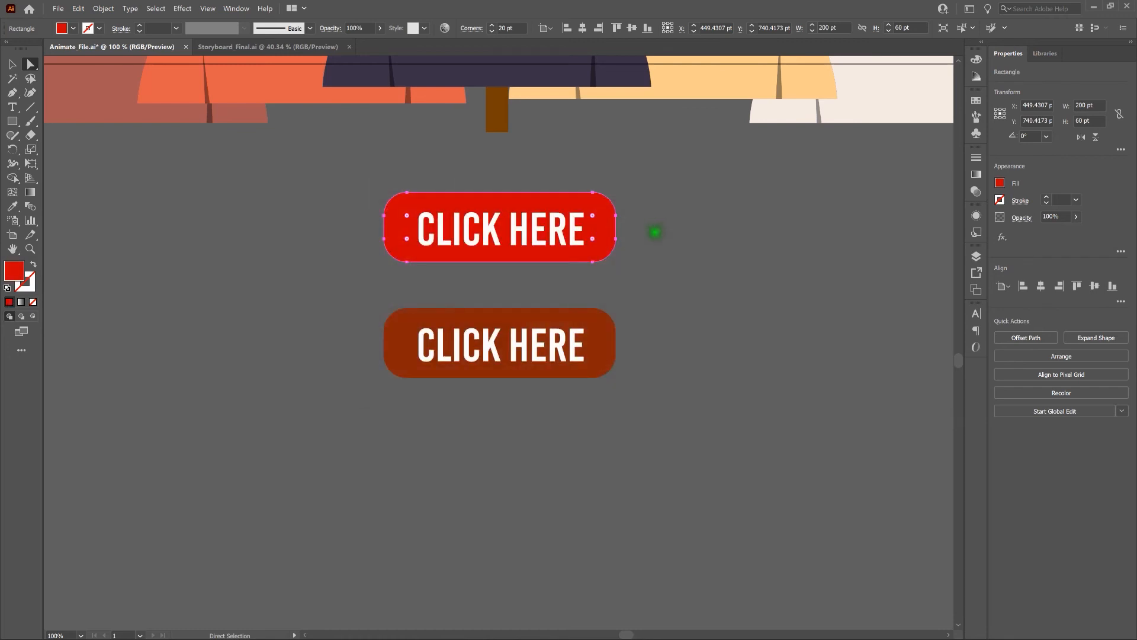
{"action": "left_click", "coordinate": [656, 232]}
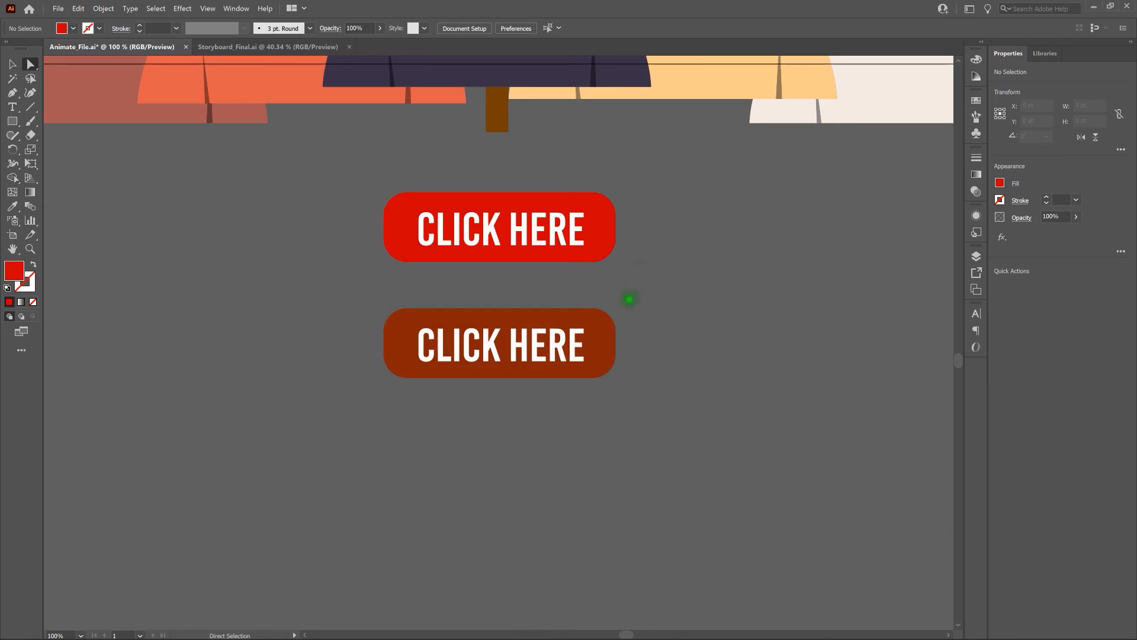
Fill the lower CLICK HERE copy's rounded background with #660000
{"action": "left_click", "coordinate": [605, 335]}
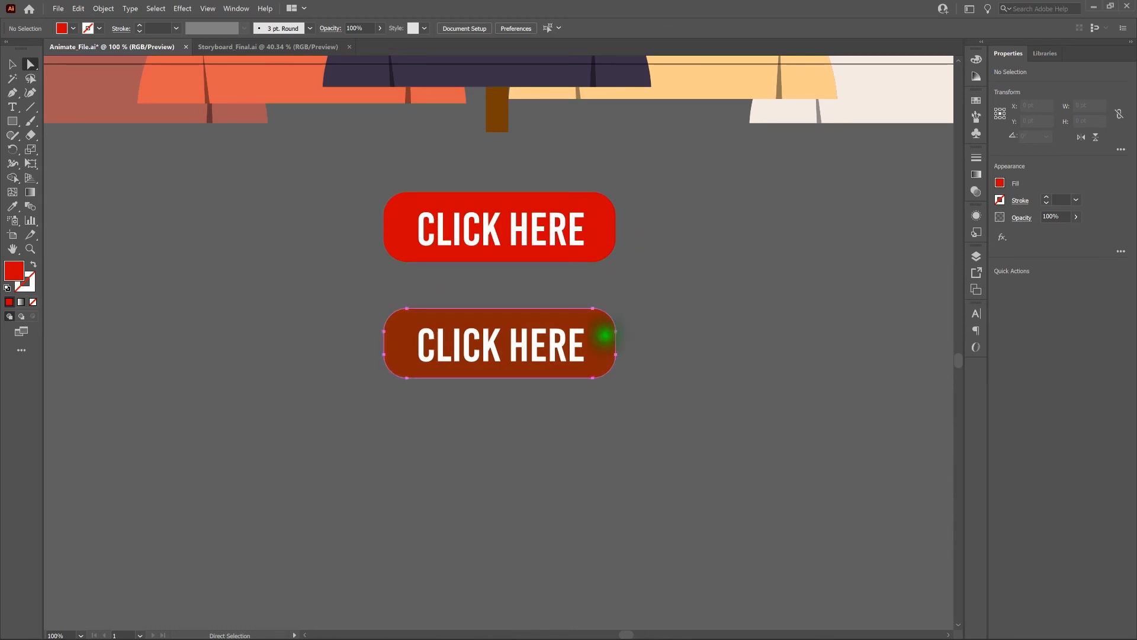
{"action": "double_click", "coordinate": [14, 271]}
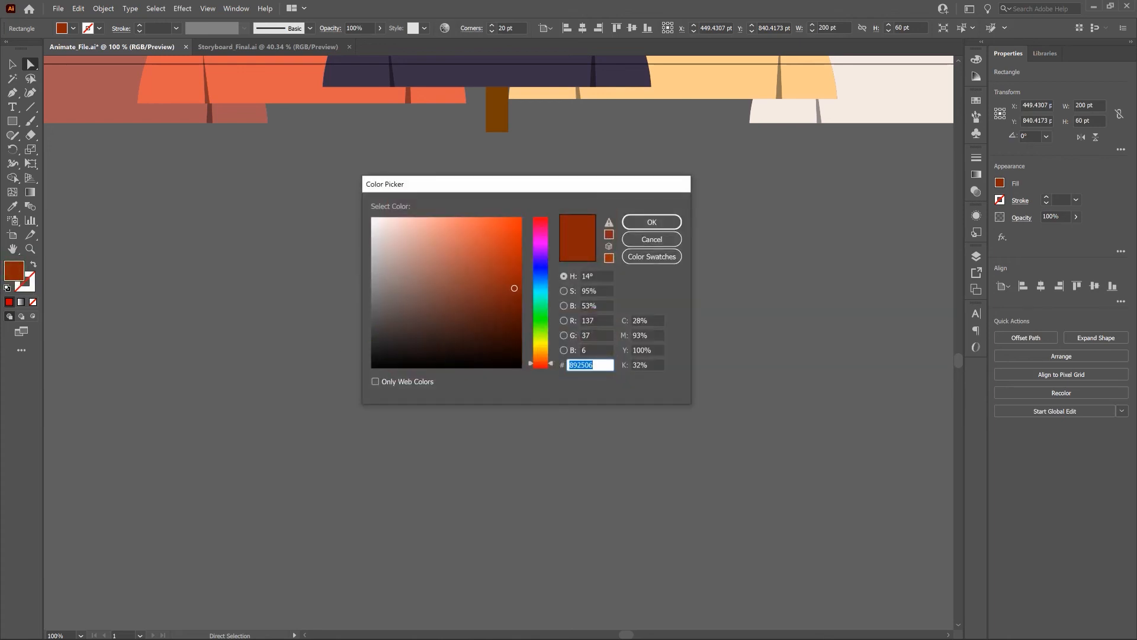
{"action": "type", "text": "660000"}
{"action": "left_click", "coordinate": [672, 222]}
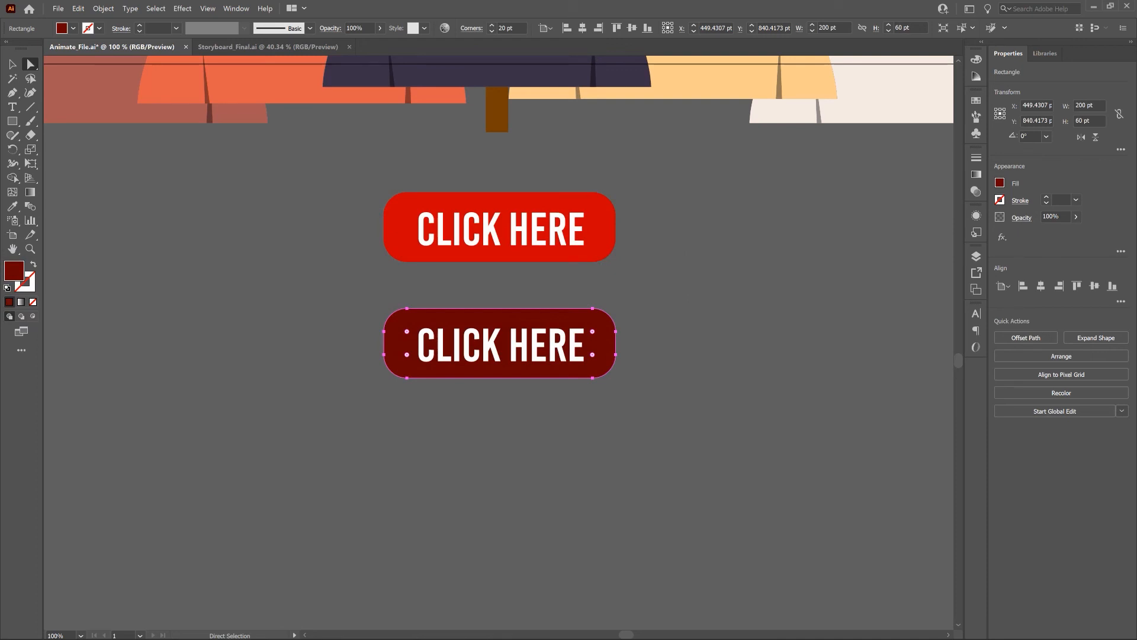
{"action": "left_click", "coordinate": [665, 266]}
{"action": "key", "text": "v"}
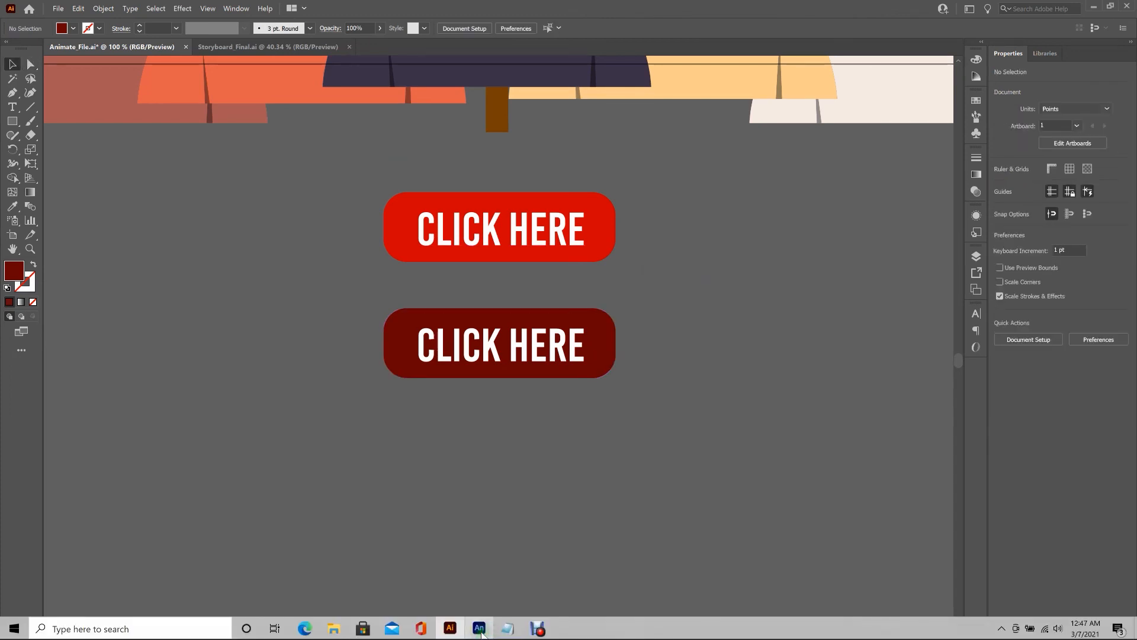
Back in Animate, open the CLICK HERE button instance's Button1 symbol via Edit Symbols
{"action": "mouse_move", "coordinate": [481, 632]}
{"action": "left_click", "coordinate": [482, 632]}
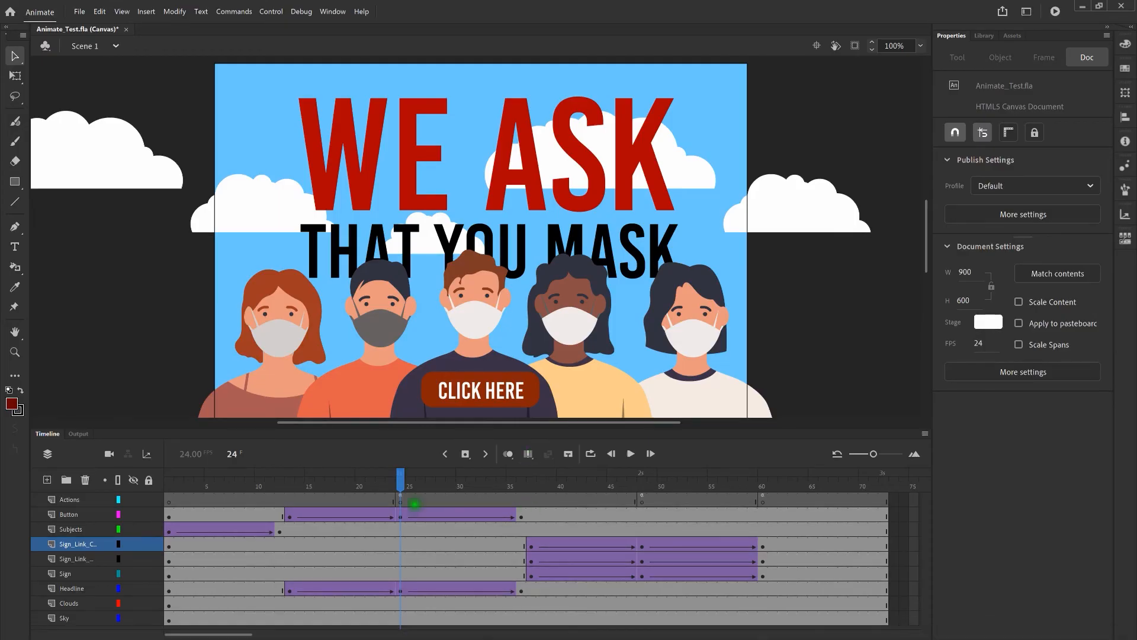
{"action": "left_click", "coordinate": [481, 390]}
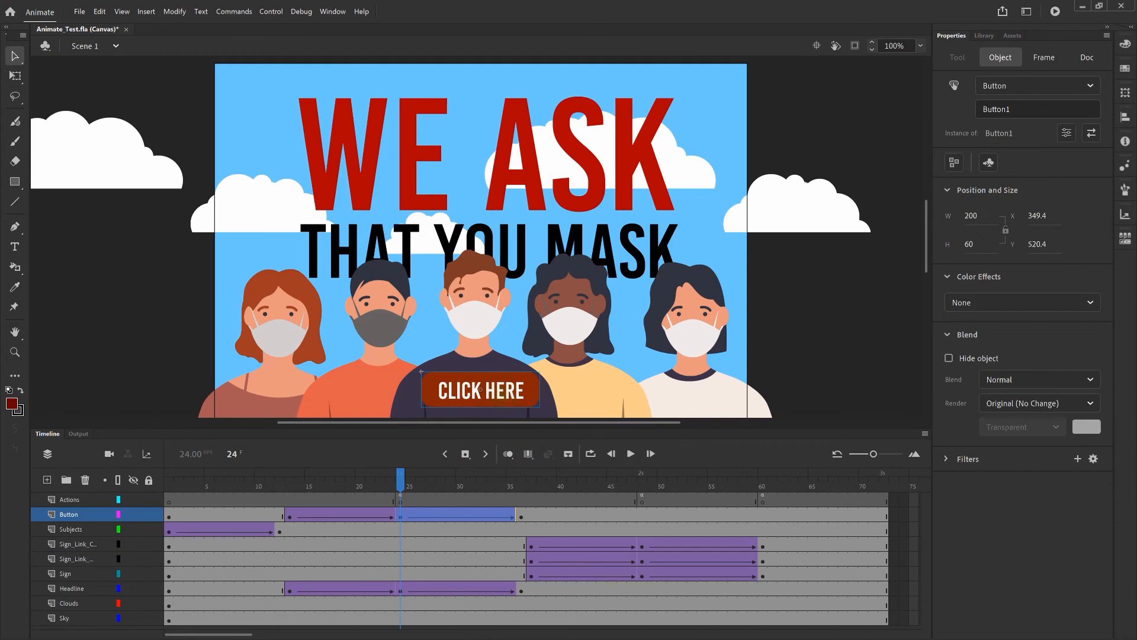
{"action": "right_click", "coordinate": [480, 389]}
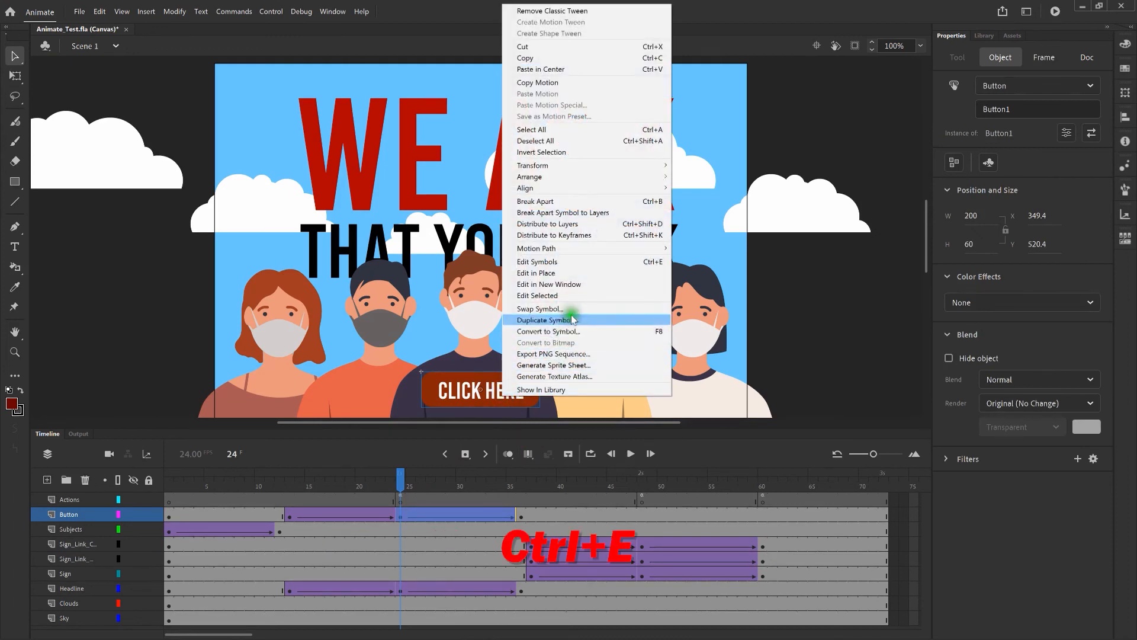
{"action": "left_click", "coordinate": [591, 259]}
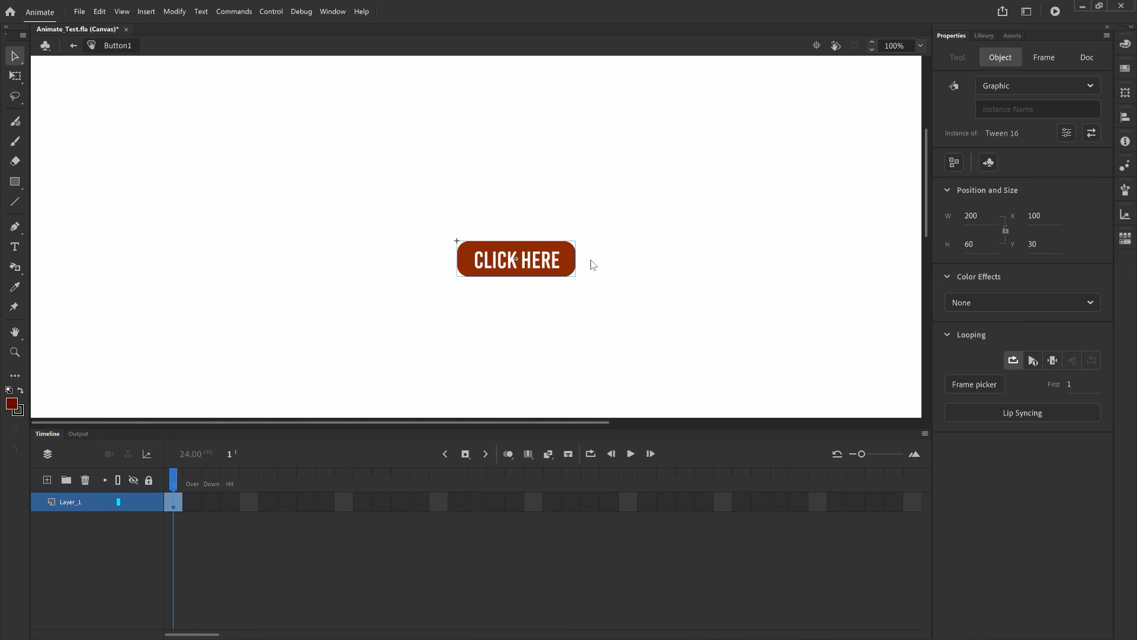
Copy Button1's Up frame and paste it into both the Over and Down frames
{"action": "left_click", "coordinate": [175, 502]}
{"action": "right_click", "coordinate": [175, 503]}
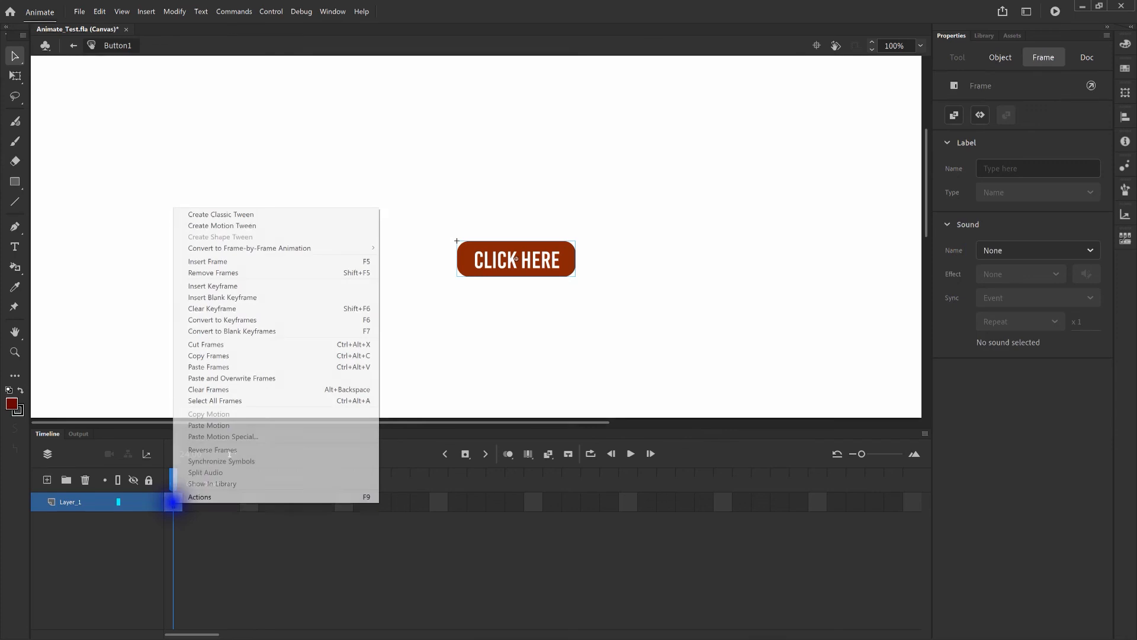
{"action": "left_click", "coordinate": [274, 355]}
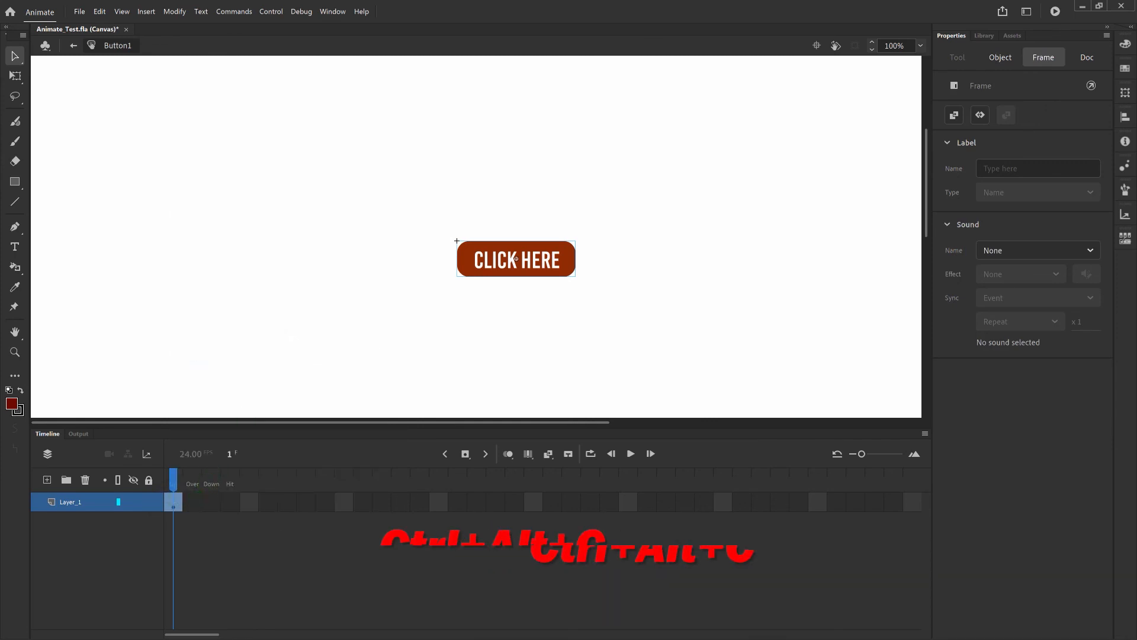
{"action": "left_click", "coordinate": [192, 501]}
{"action": "right_click", "coordinate": [192, 502]}
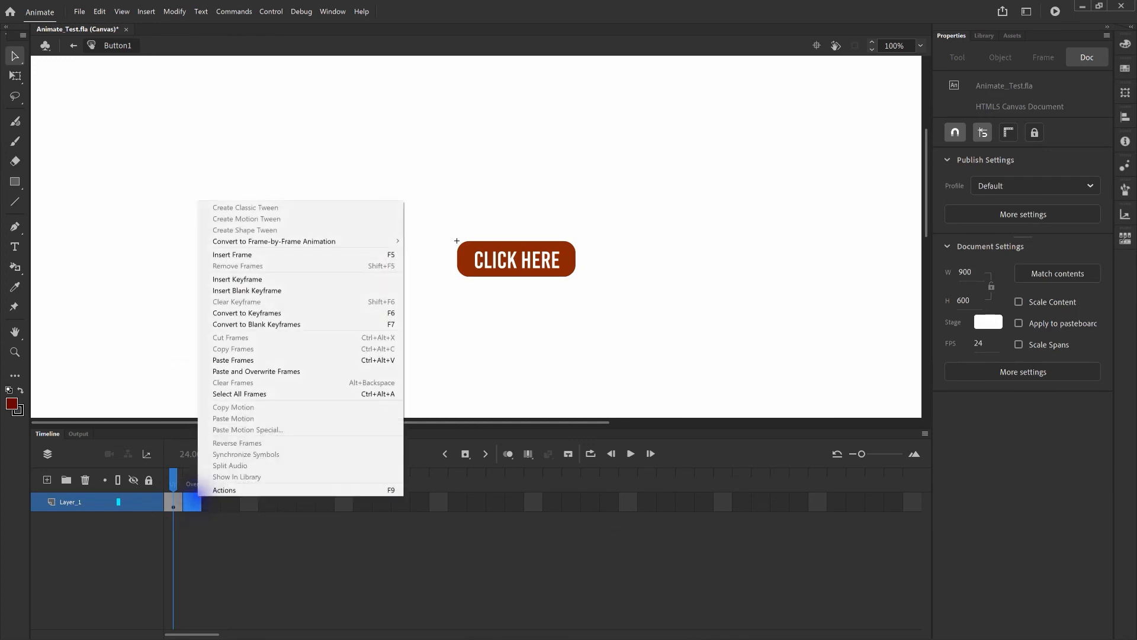
{"action": "left_click", "coordinate": [278, 360]}
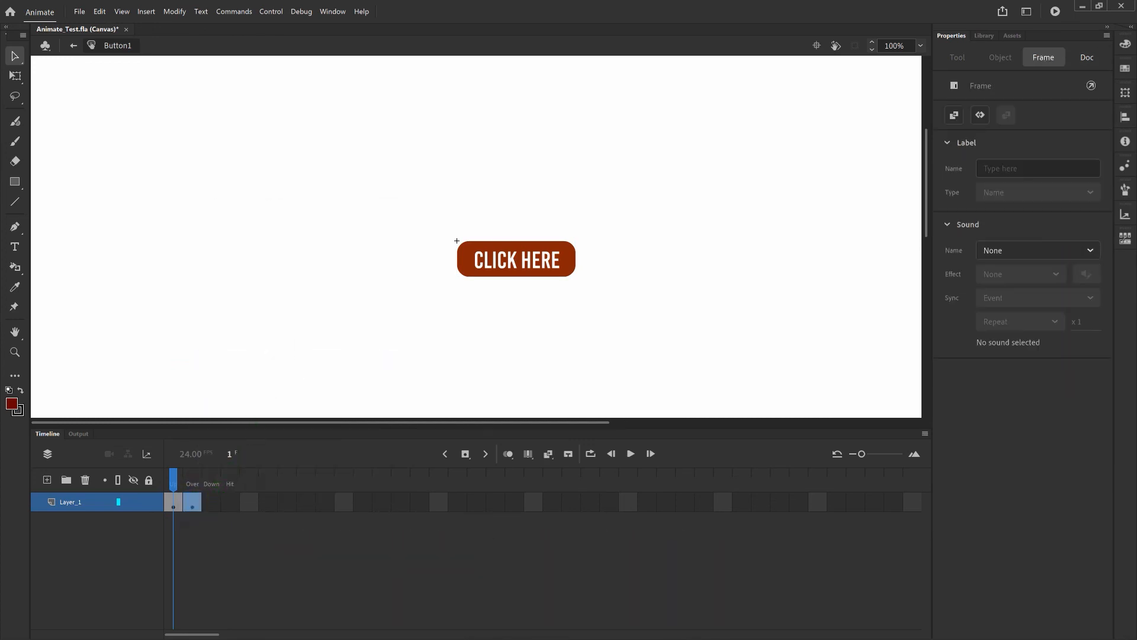
{"action": "left_click", "coordinate": [211, 502]}
{"action": "right_click", "coordinate": [211, 502]}
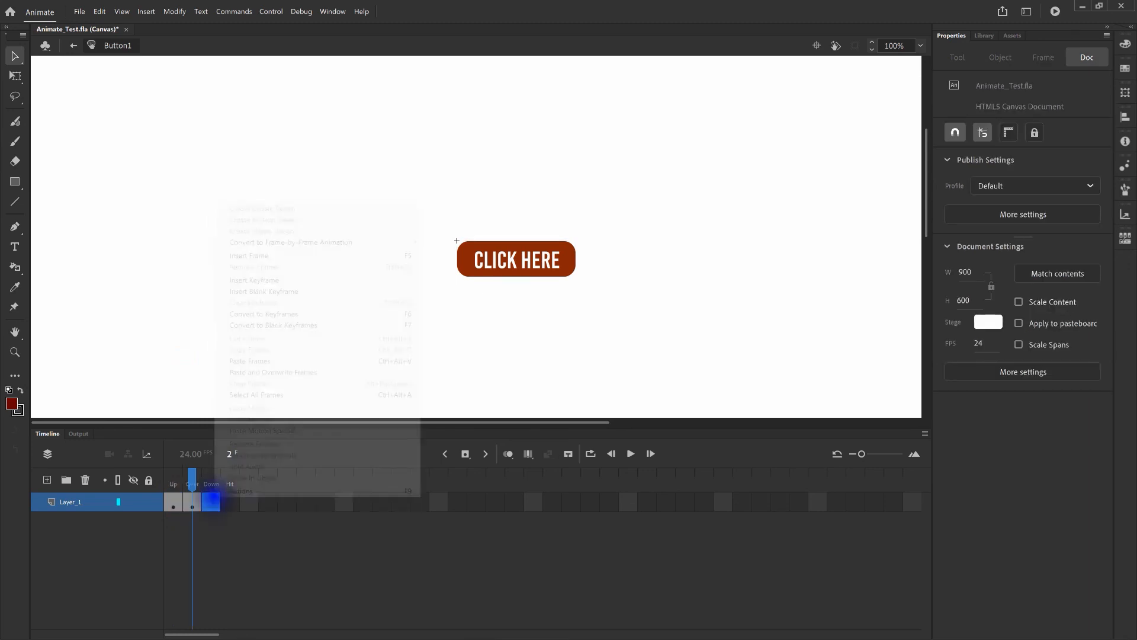
{"action": "left_click", "coordinate": [274, 361]}
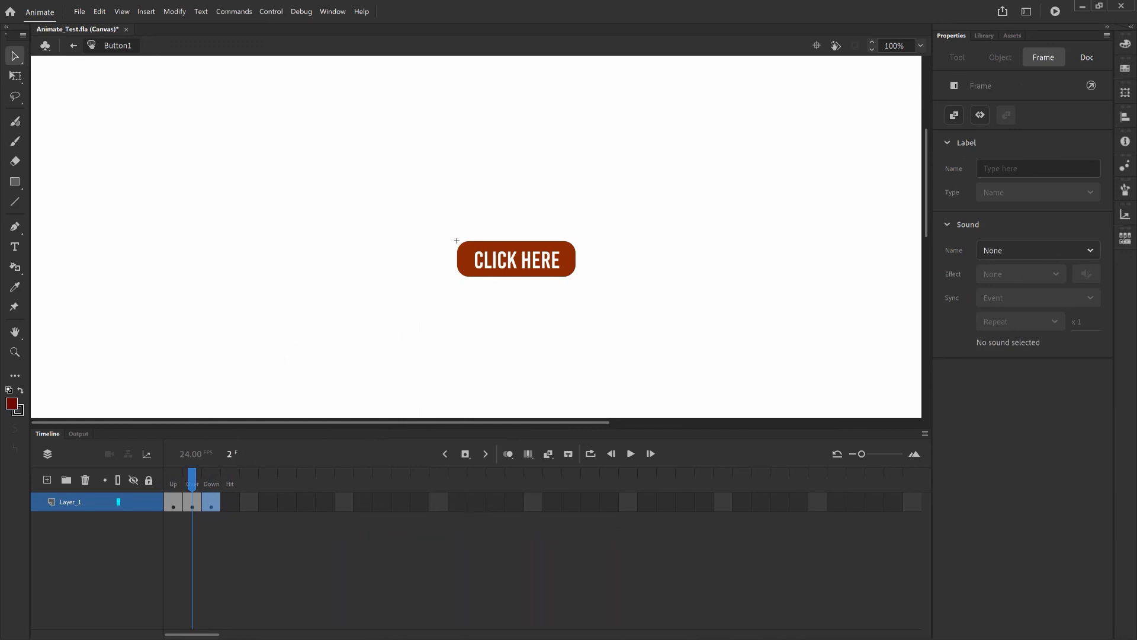
{"action": "left_click", "coordinate": [196, 496]}
{"action": "left_click", "coordinate": [192, 502]}
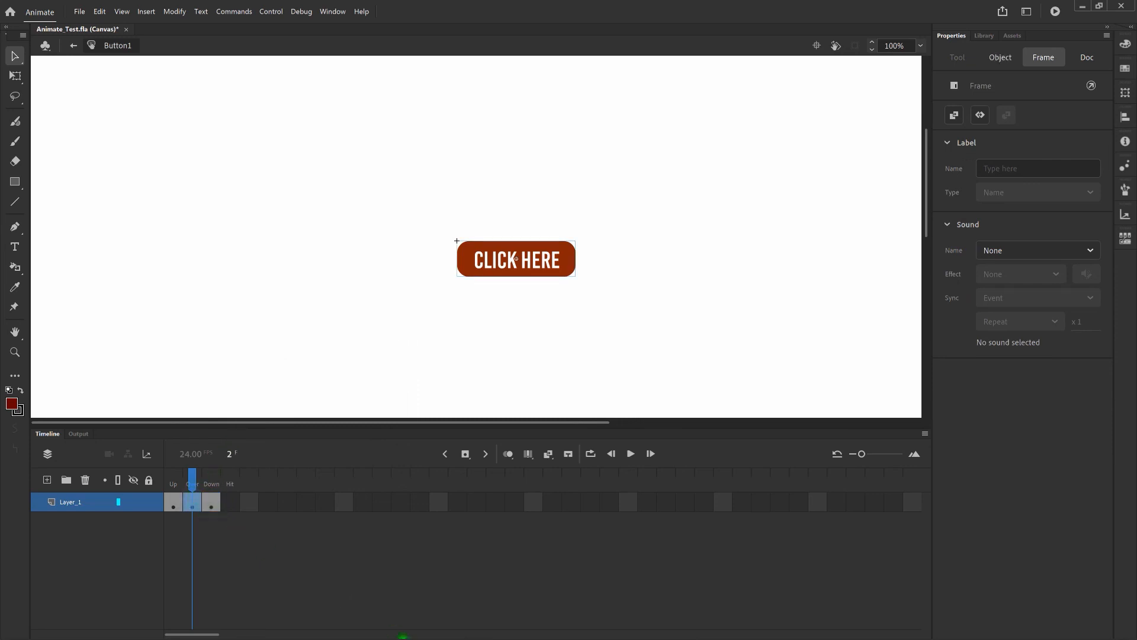
Copy the bright red CLICK HERE group in Illustrator and switch back to Animate
{"action": "left_click", "coordinate": [450, 629]}
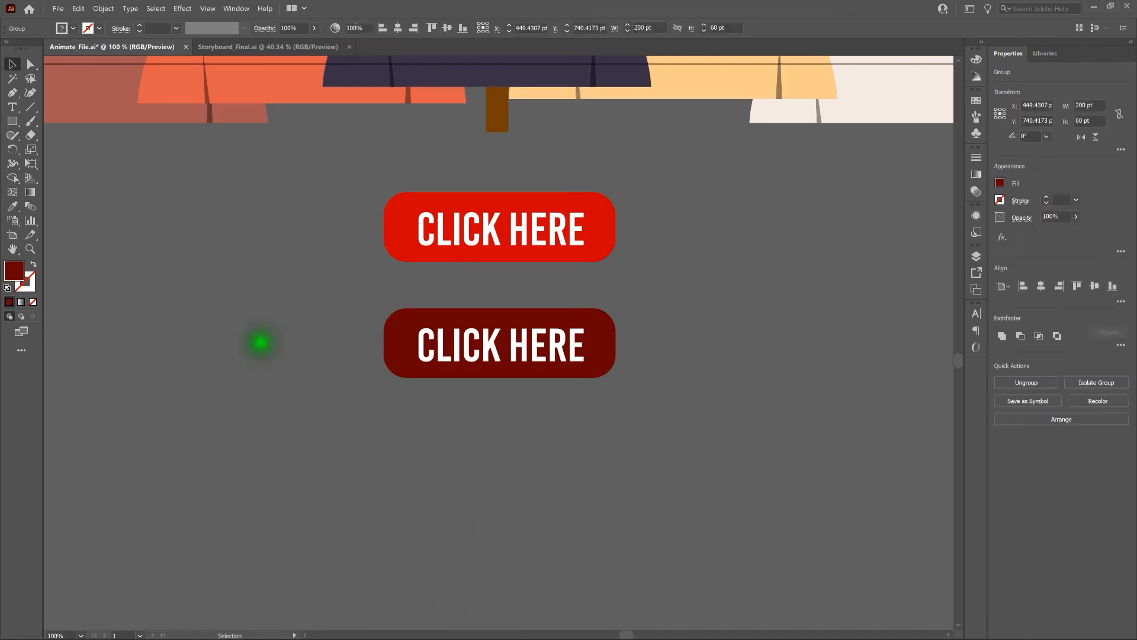
{"action": "left_click", "coordinate": [550, 231]}
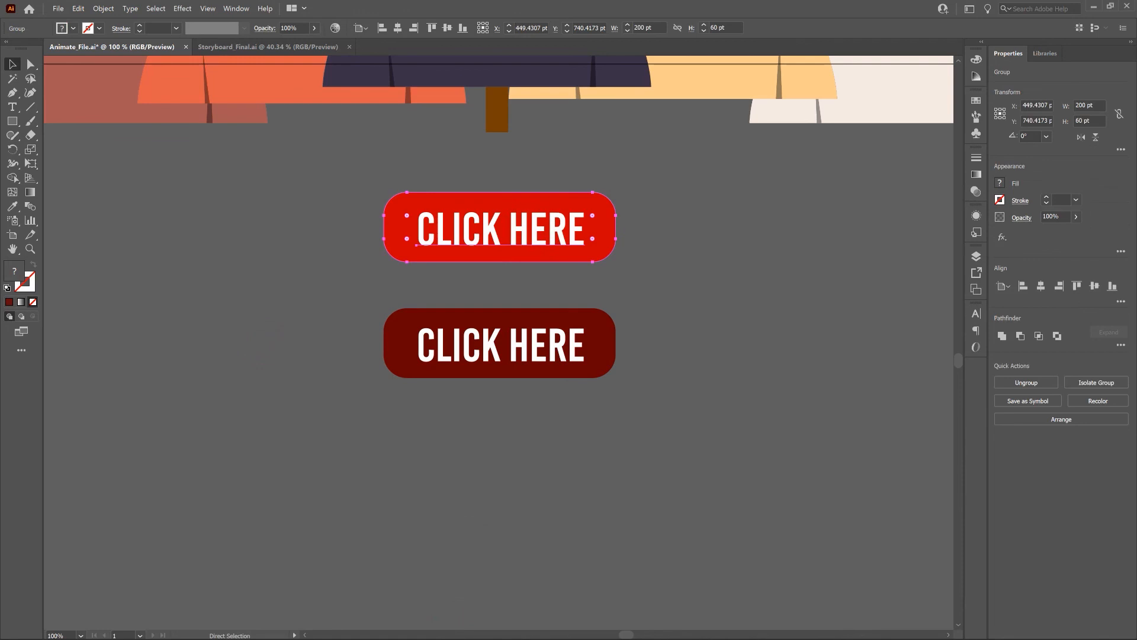
{"action": "key", "text": "ctrl+c"}
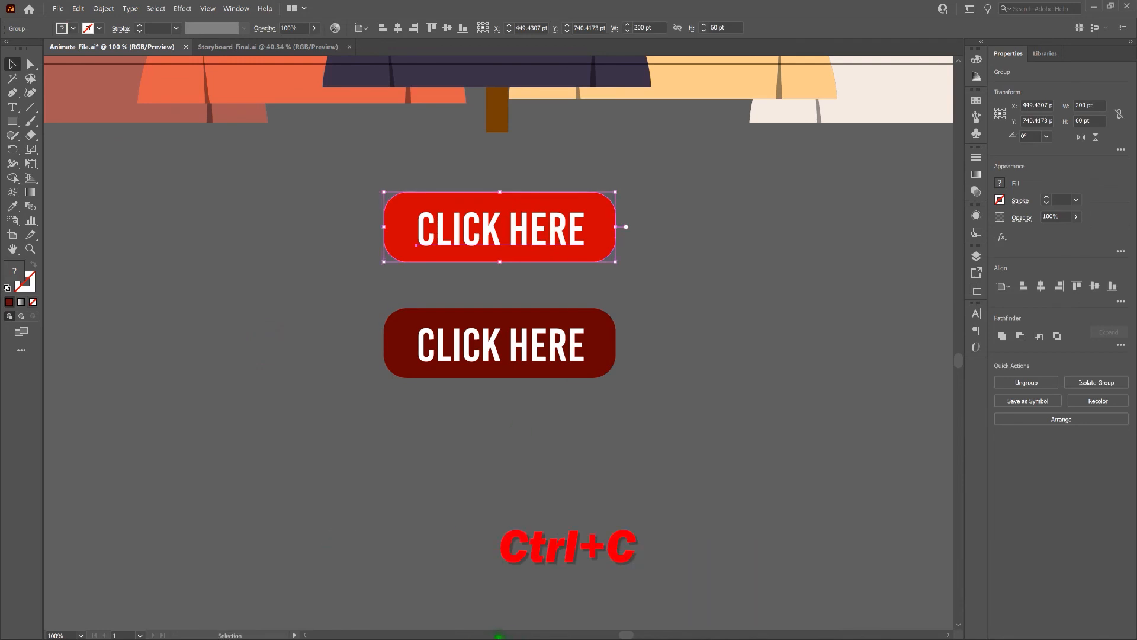
{"action": "left_click", "coordinate": [480, 634]}
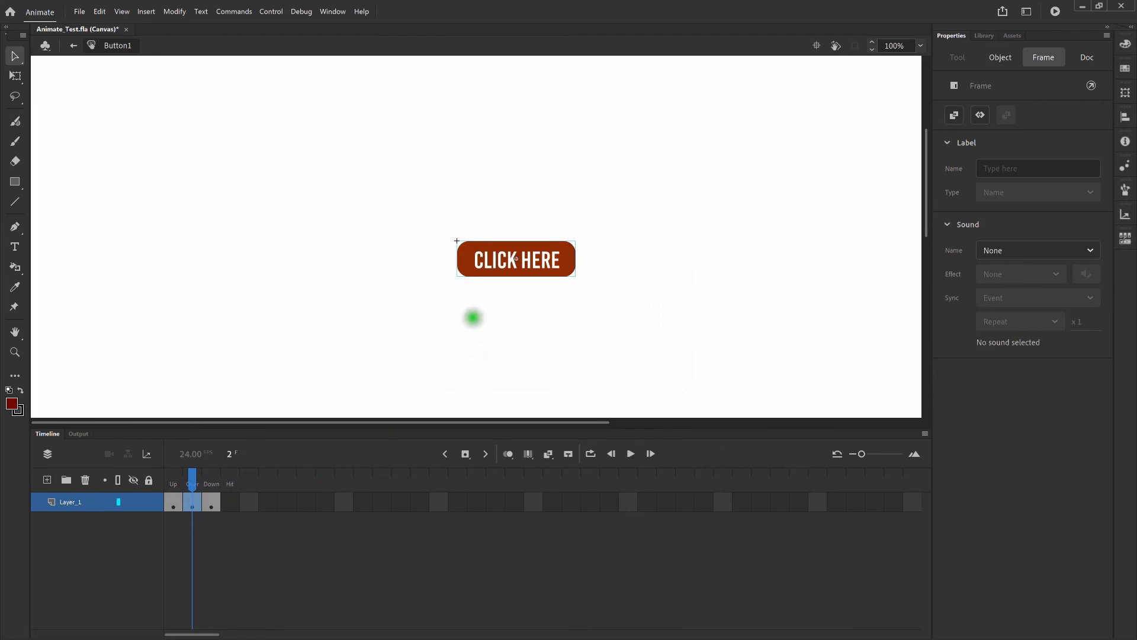
Paste the bright red CLICK HERE button in place, confirming the paste settings
{"action": "right_click", "coordinate": [481, 308]}
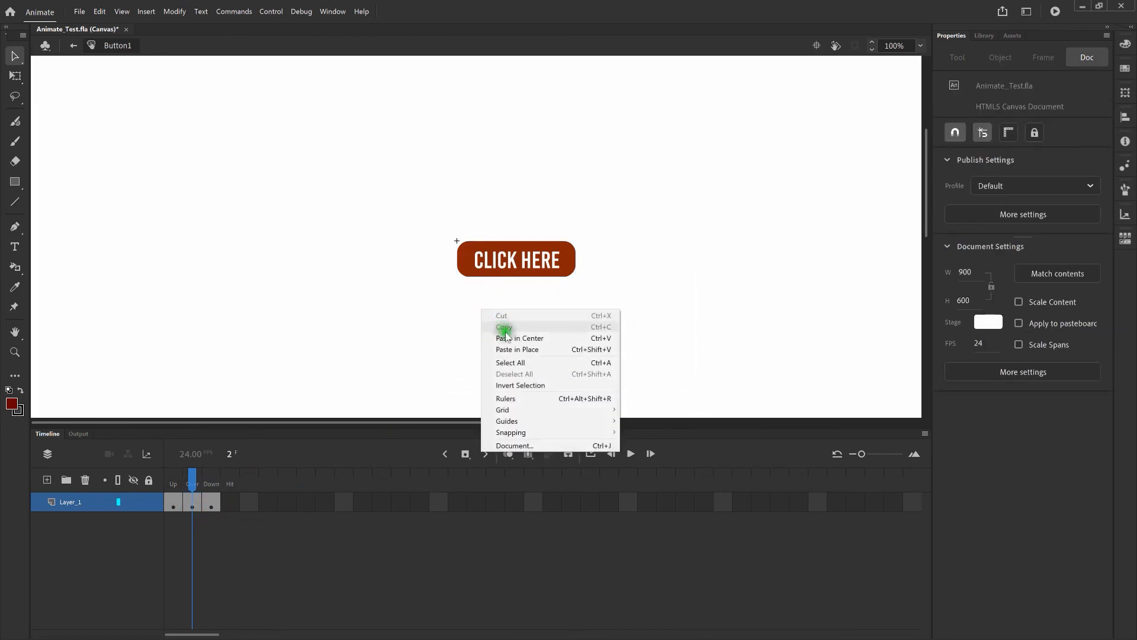
{"action": "left_click", "coordinate": [513, 349]}
{"action": "left_click", "coordinate": [592, 369]}
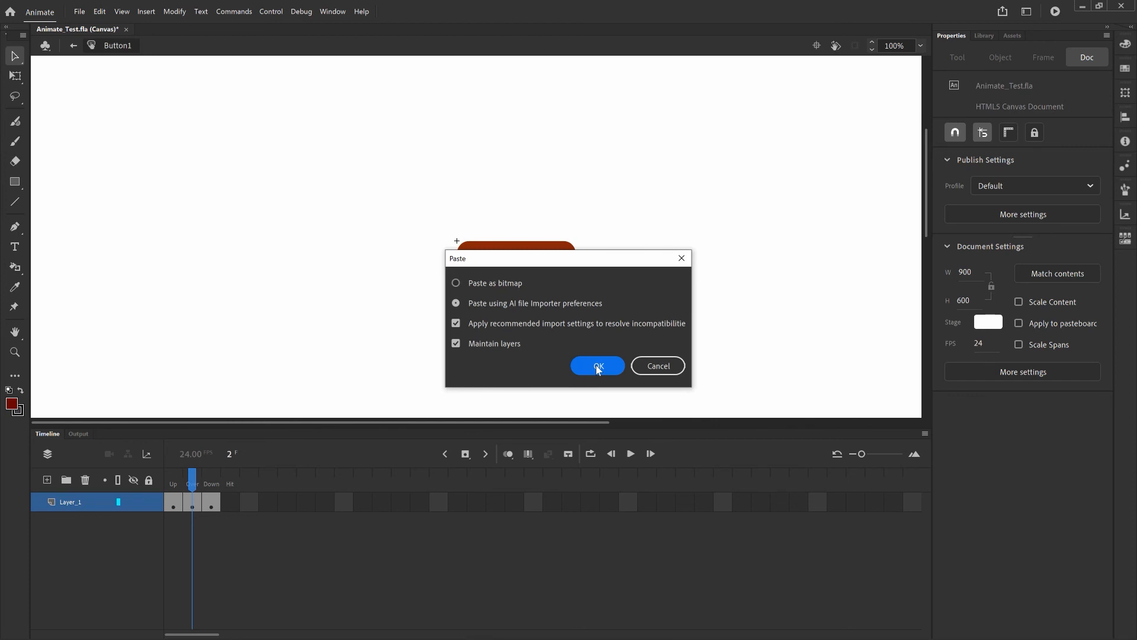
{"action": "left_click", "coordinate": [597, 366]}
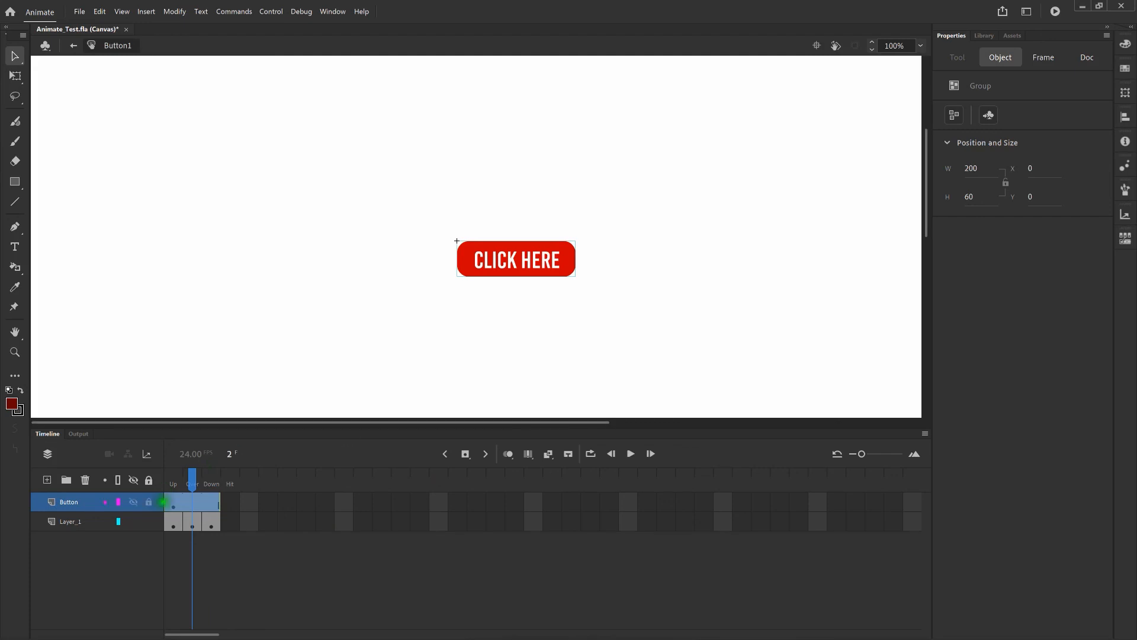
Step from the Up frame to the Over frame to show the red button there
{"action": "left_click", "coordinate": [176, 504]}
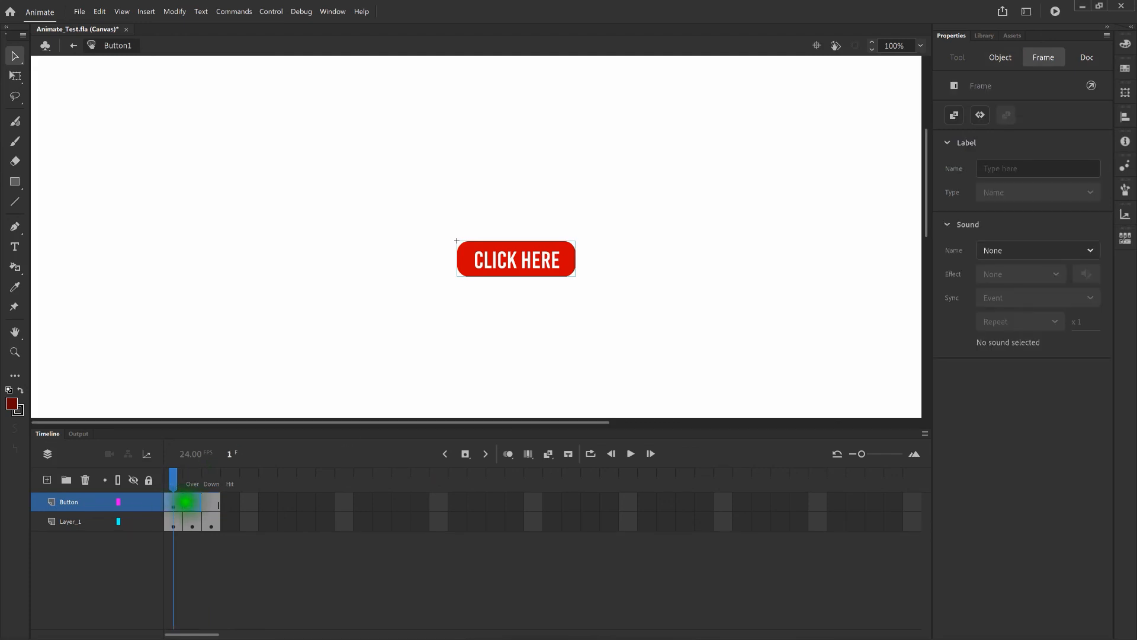
{"action": "left_click", "coordinate": [191, 502]}
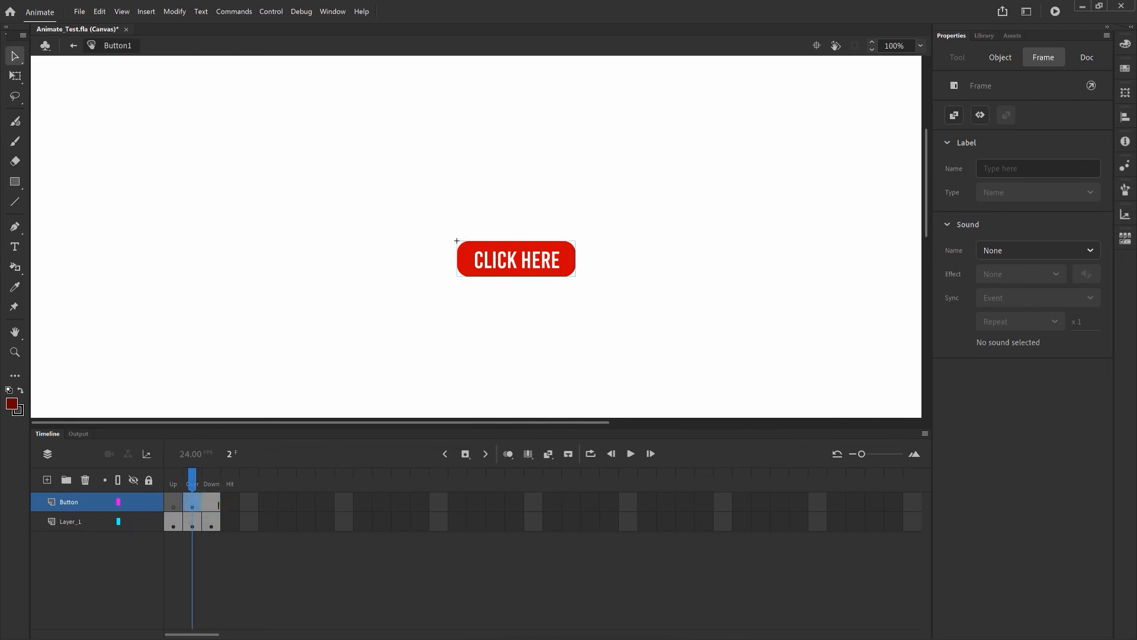
{"action": "mouse_move", "coordinate": [363, 638]}
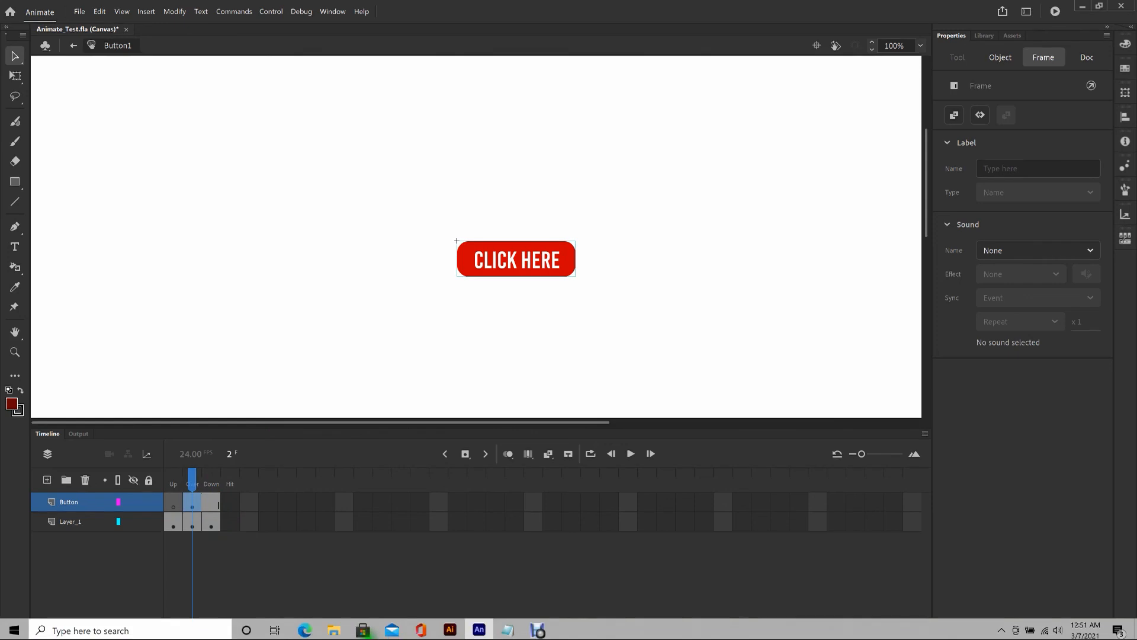
Copy the lower dark red CLICK HERE button group in Illustrator, then return to Animate
{"action": "left_click", "coordinate": [450, 629]}
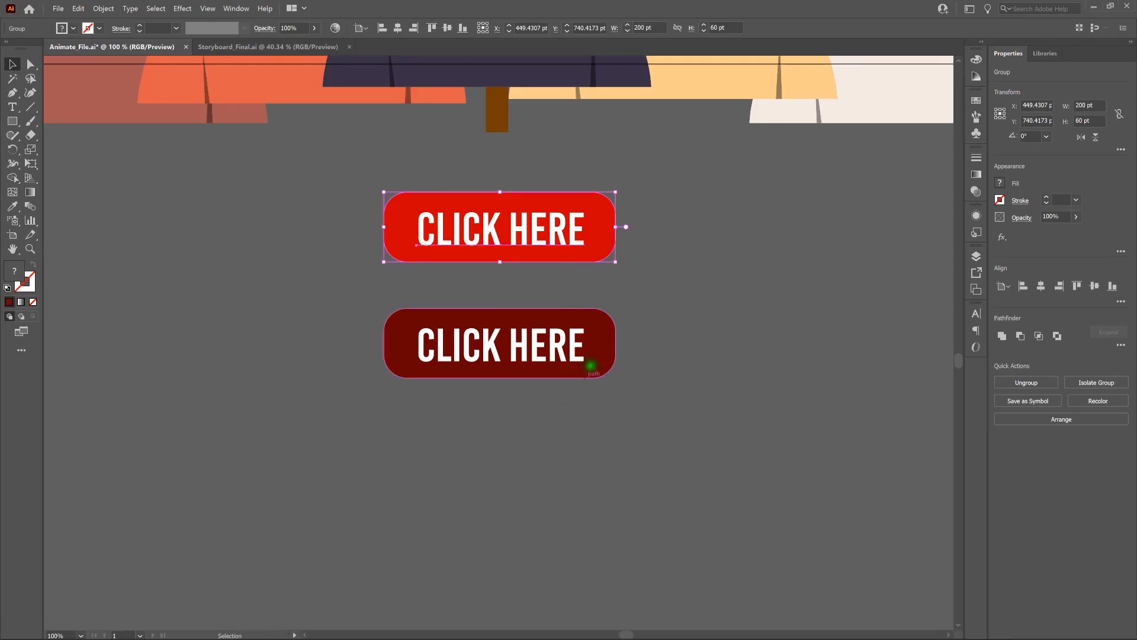
{"action": "left_click", "coordinate": [591, 362]}
{"action": "key", "text": "ctrl+c"}
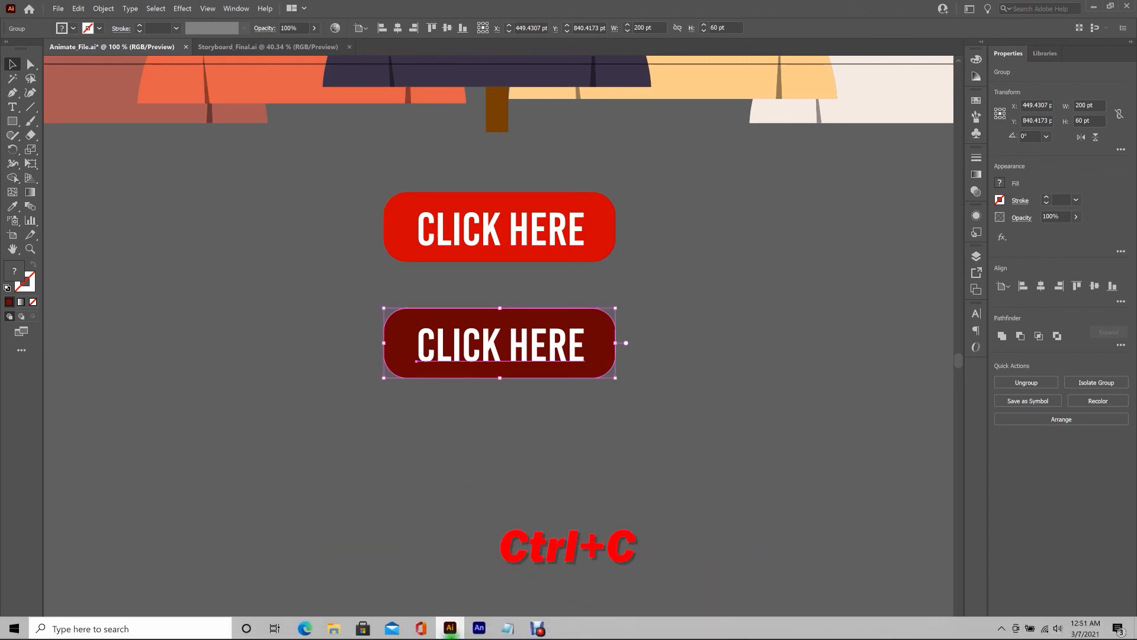
{"action": "left_click", "coordinate": [479, 629]}
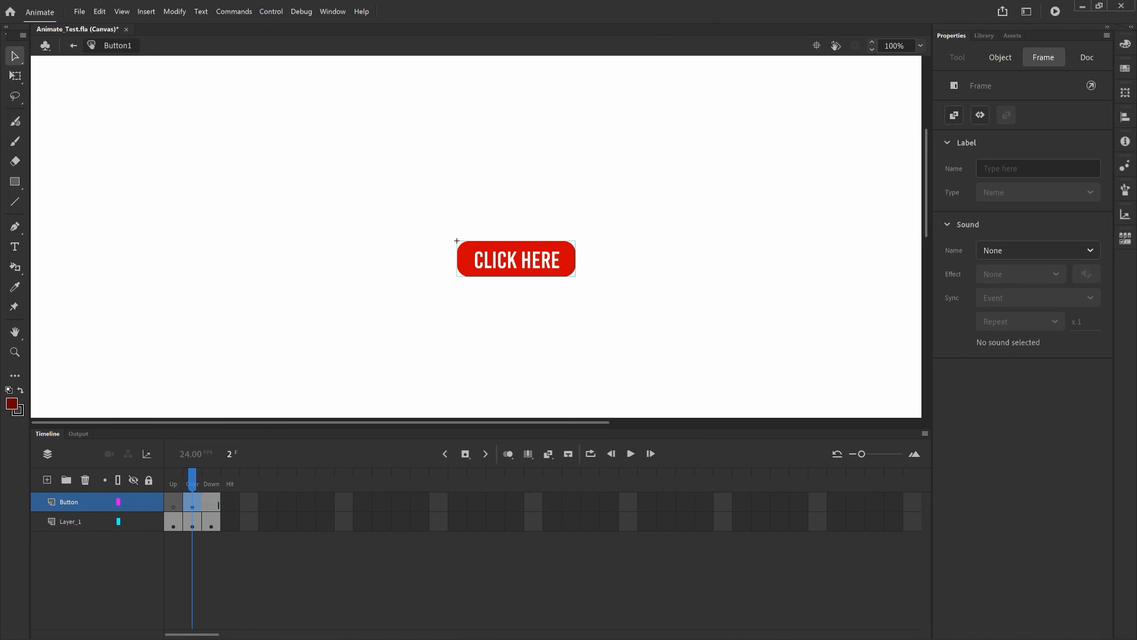
Paste the dark red button into the Button layer's Down frame with Paste Frames
{"action": "left_click", "coordinate": [211, 504]}
{"action": "right_click", "coordinate": [212, 504]}
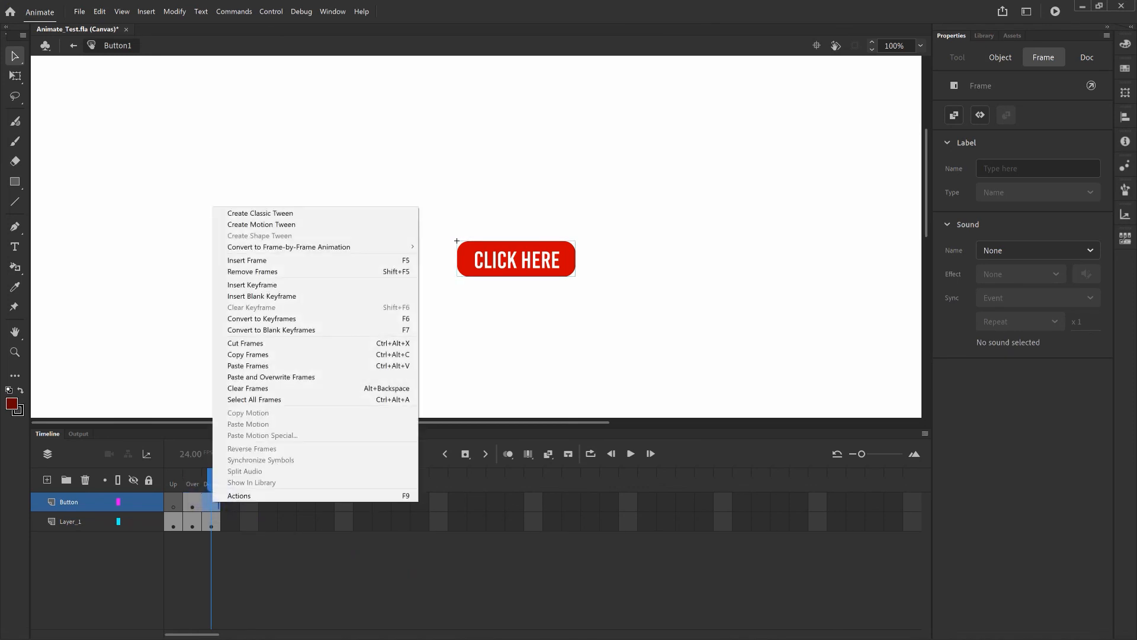
{"action": "left_click", "coordinate": [304, 368]}
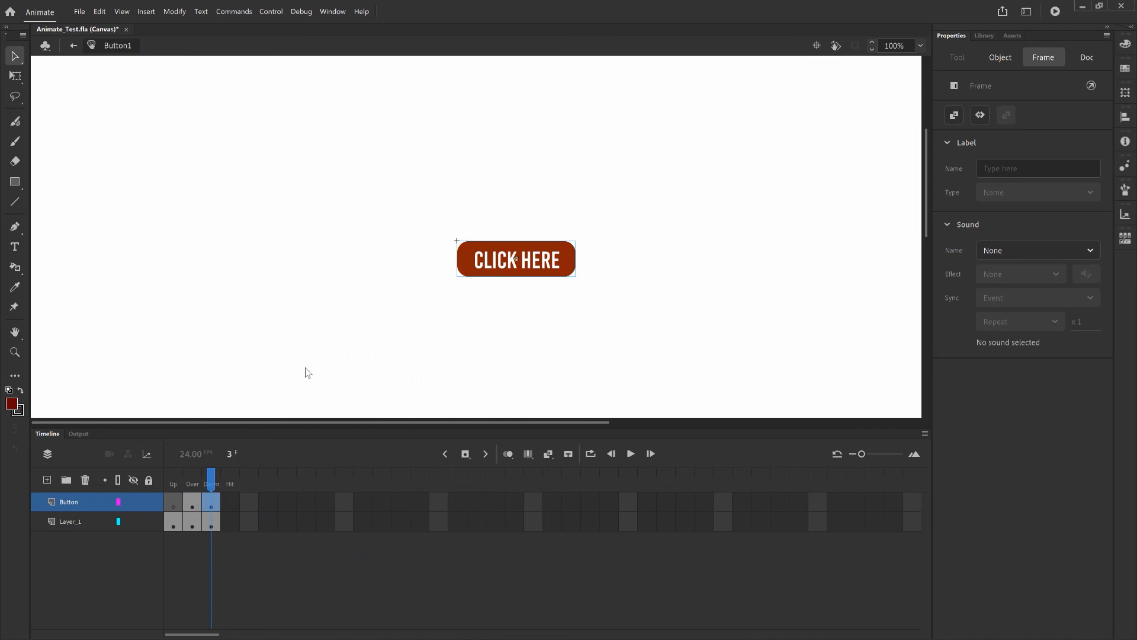
Compare the Up, Over and Down states and nudge the Down button into alignment
{"action": "left_click", "coordinate": [173, 485]}
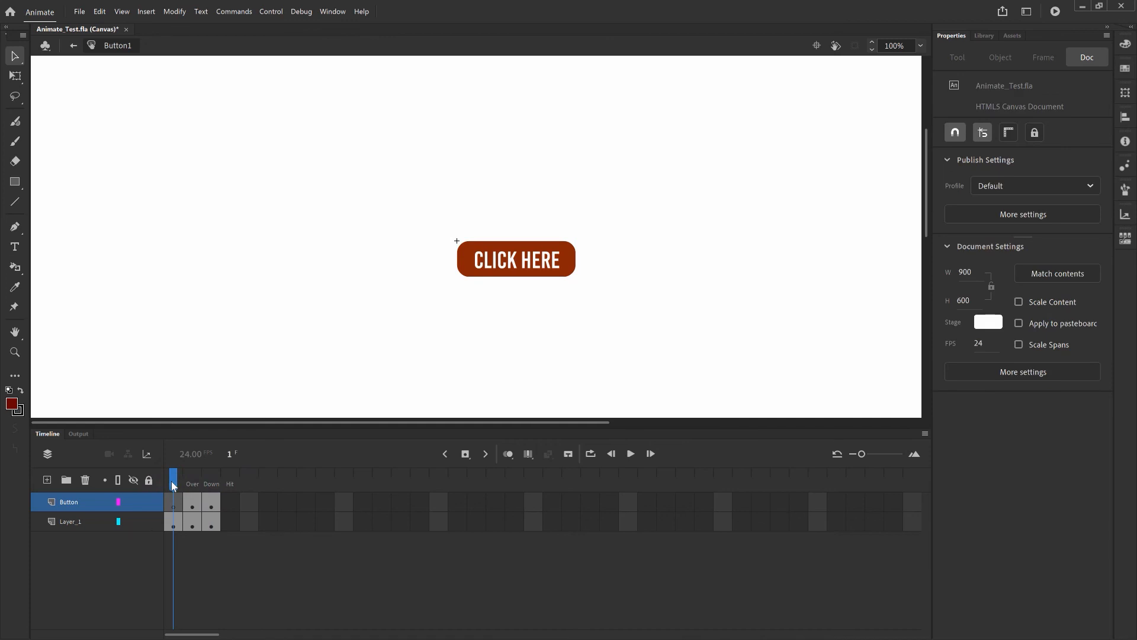
{"action": "left_click_drag", "start_coordinate": [171, 481], "coordinate": [195, 481]}
{"action": "left_click", "coordinate": [196, 485]}
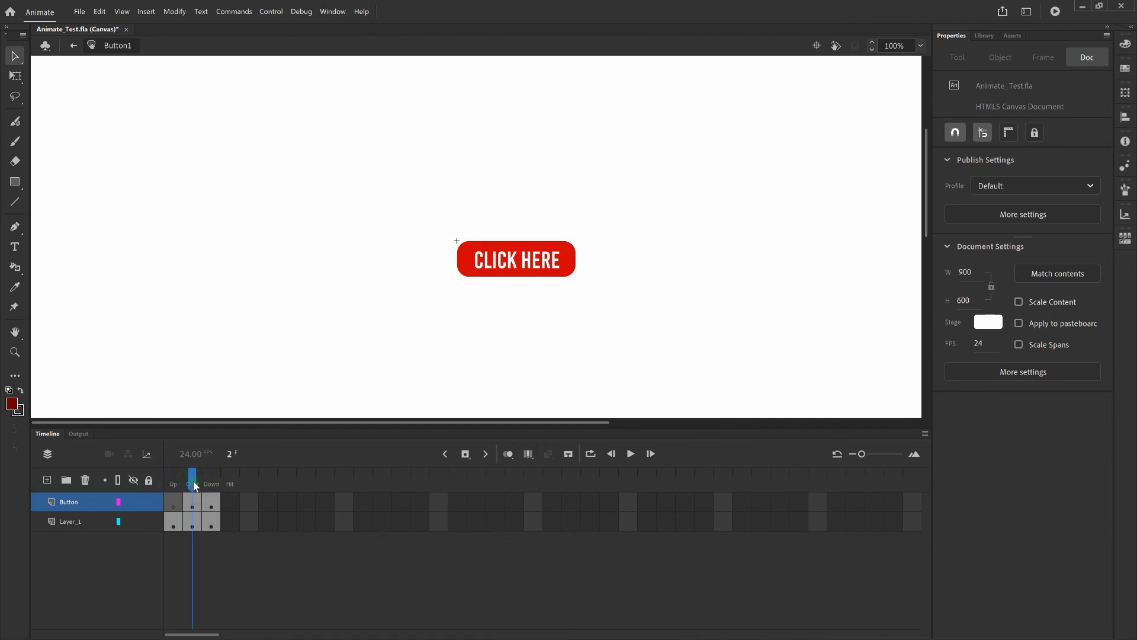
{"action": "left_click", "coordinate": [212, 484]}
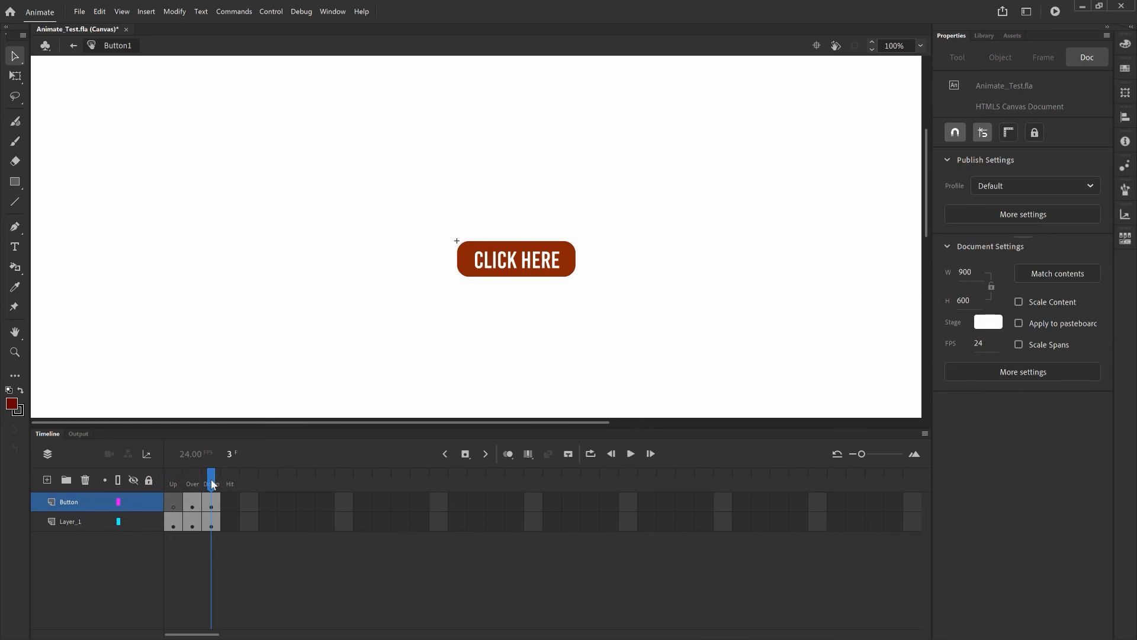
{"action": "left_click", "coordinate": [537, 268]}
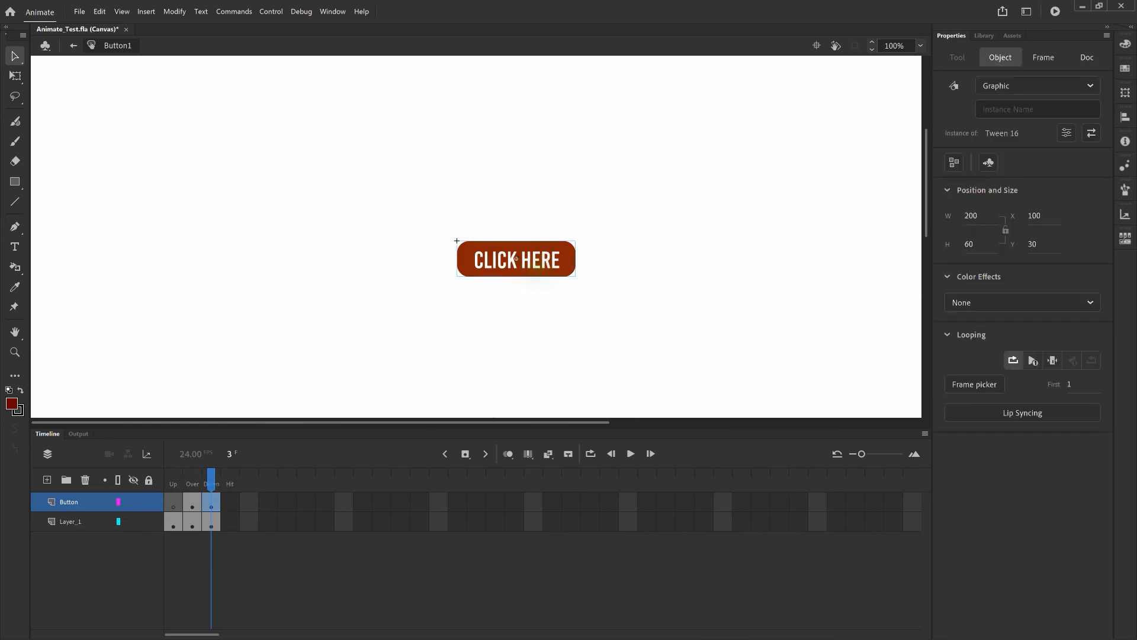
{"action": "key", "text": "shift+Down"}
{"action": "key", "text": "shift+Down"}
{"action": "key", "text": "shift+Down"}
{"action": "key", "text": "shift+Up"}
Exit Button1 to Scene 1, fit the stage with Ctrl+0, and test the movie in the browser
{"action": "left_click", "coordinate": [75, 51]}
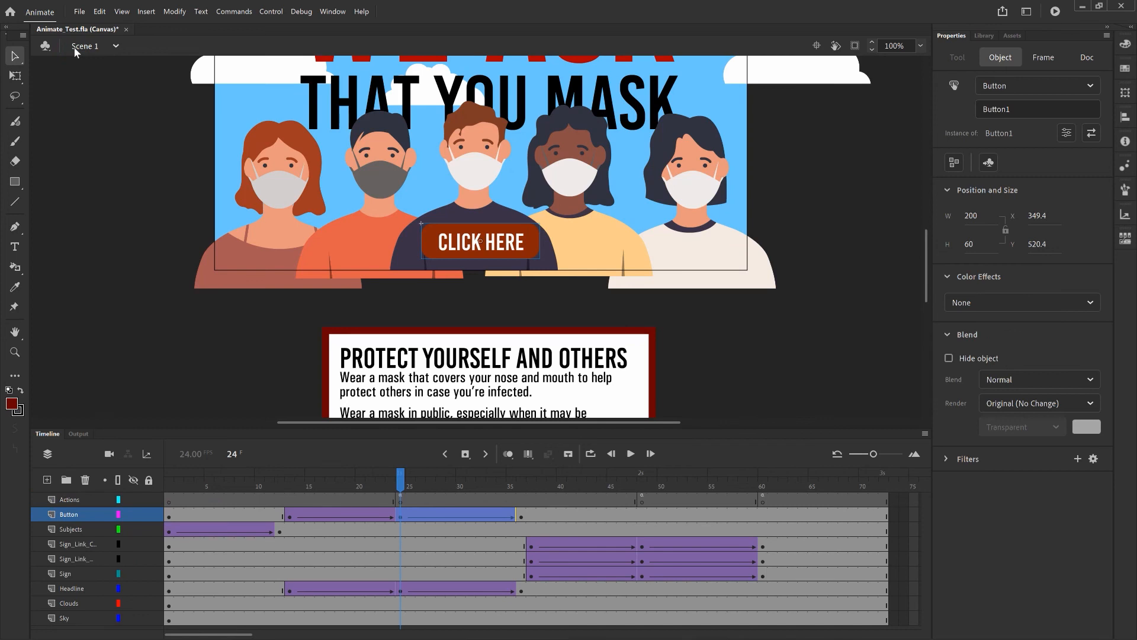
{"action": "key", "text": "ctrl+0"}
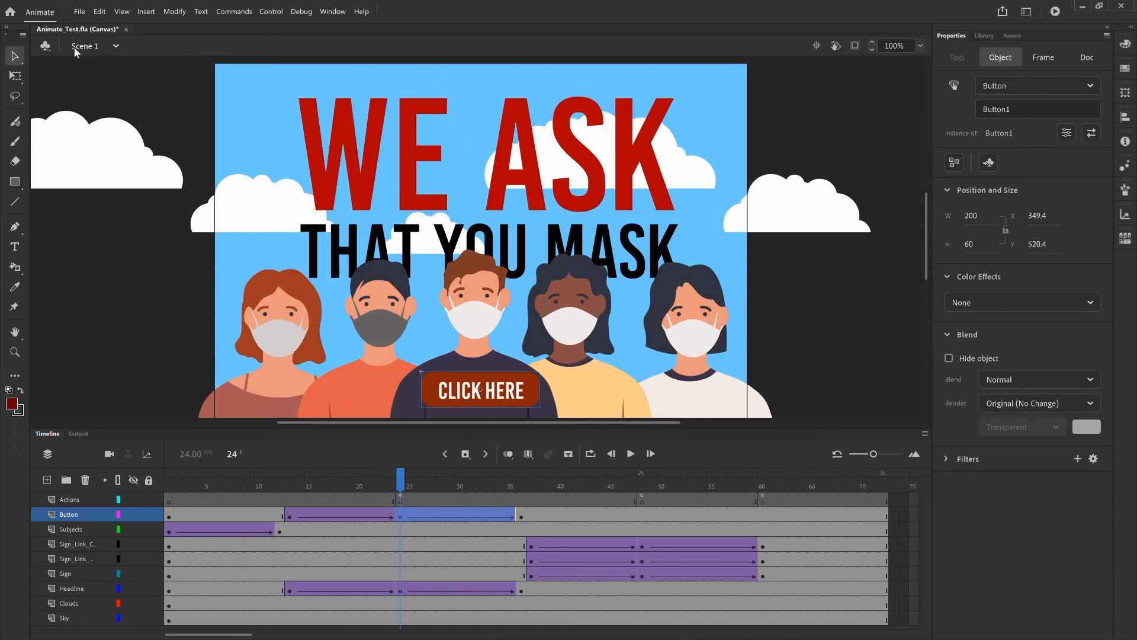
{"action": "key", "text": "ctrl+Return"}
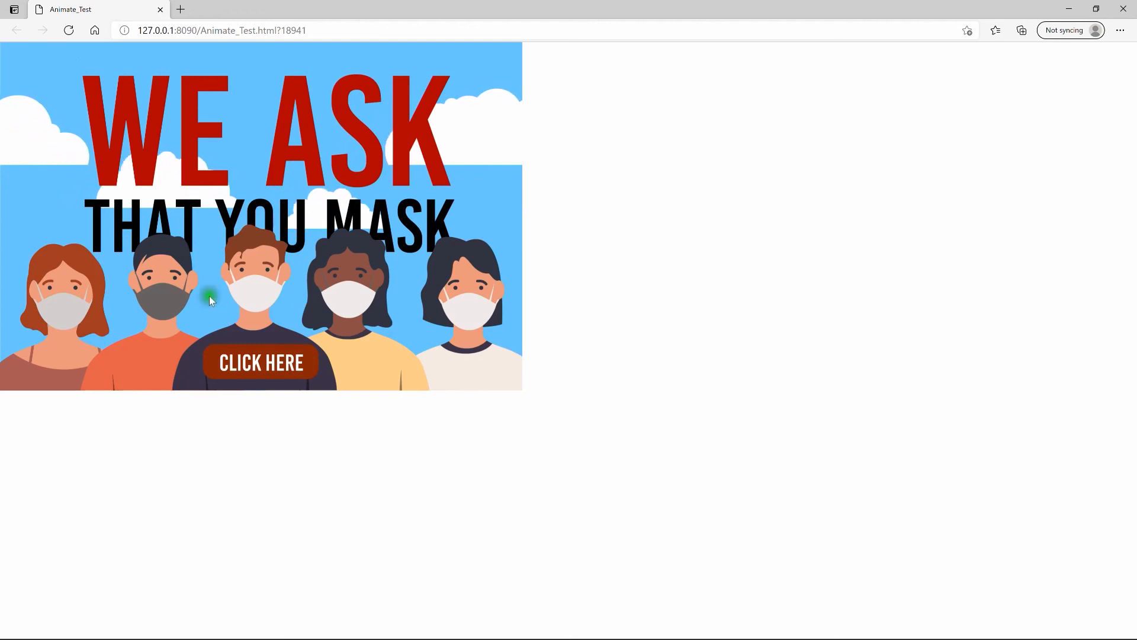
Check that CLICK HERE opens the popup and CLOSE dismisses it, then close the browser and save
{"action": "left_click", "coordinate": [280, 371]}
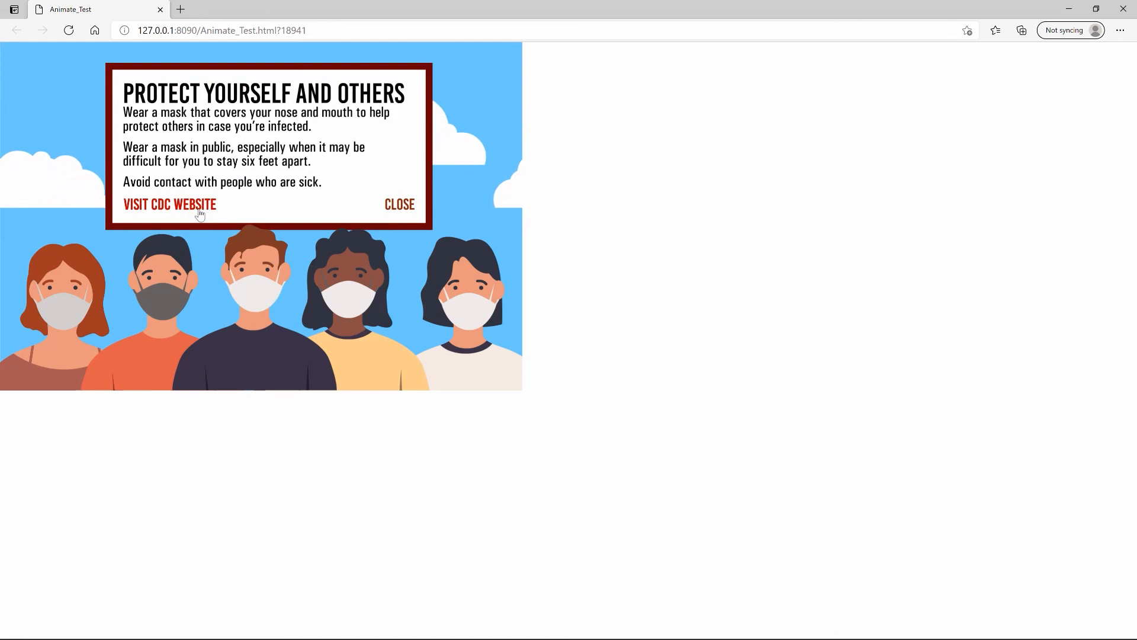
{"action": "left_click", "coordinate": [399, 207]}
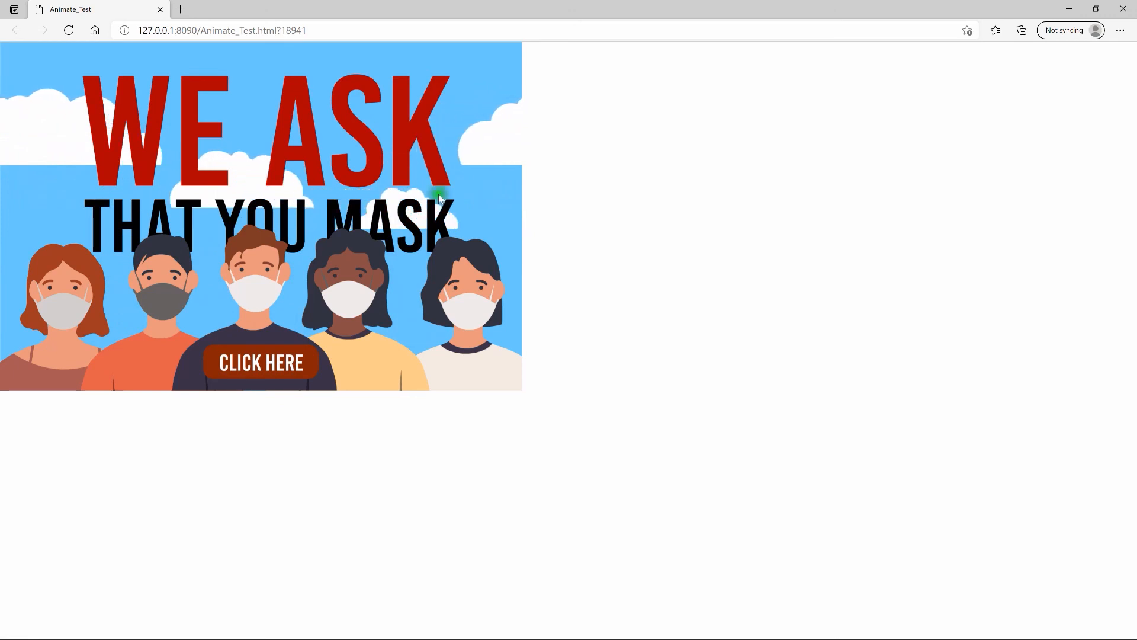
{"action": "key", "text": "ctrl+w"}
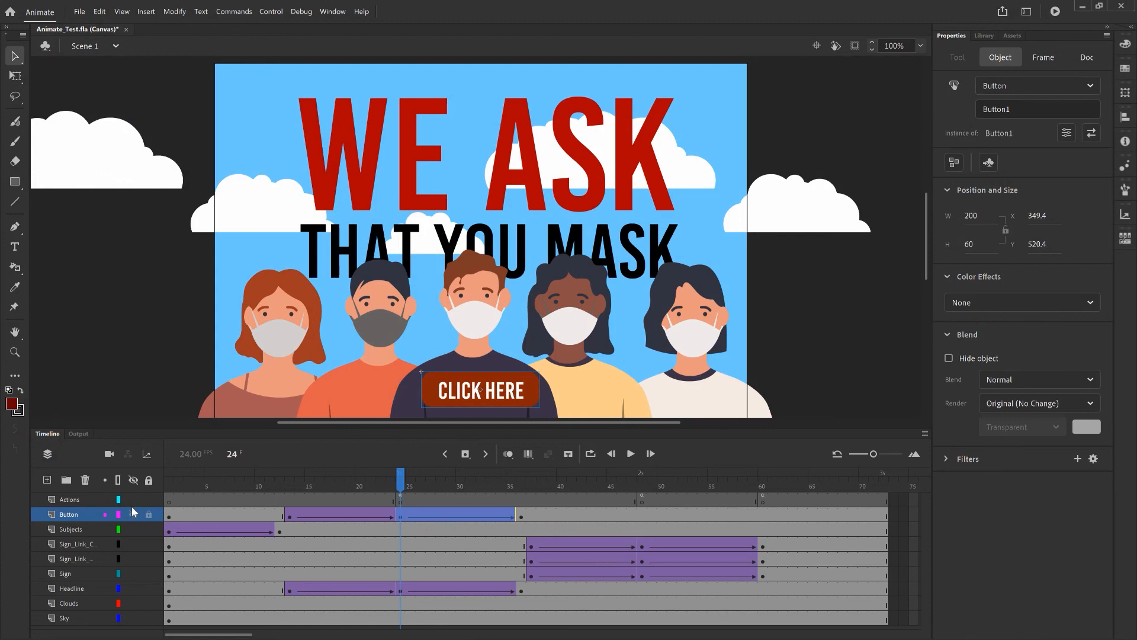
{"action": "key", "text": "ctrl+s"}
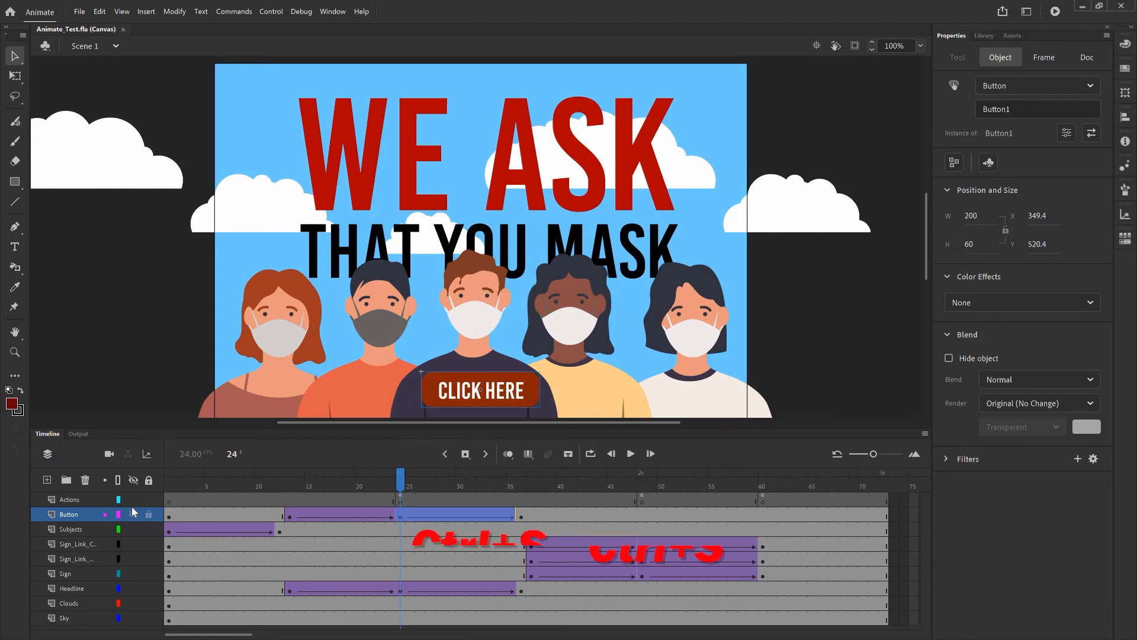